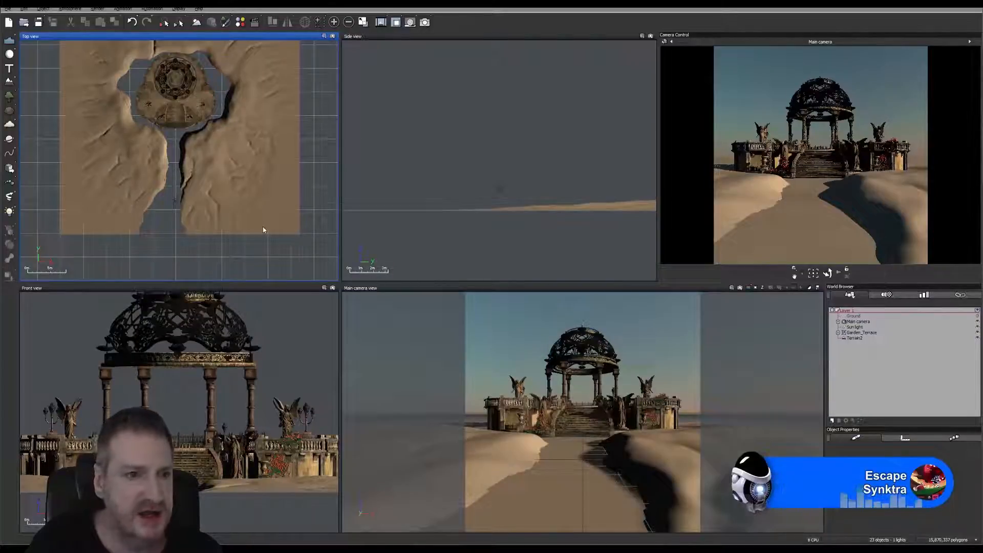
Step: Add a standard terrain in front of the garden terrace, open it in the Terrain Editor and double its resolution to 512x512
left_click(8, 83)
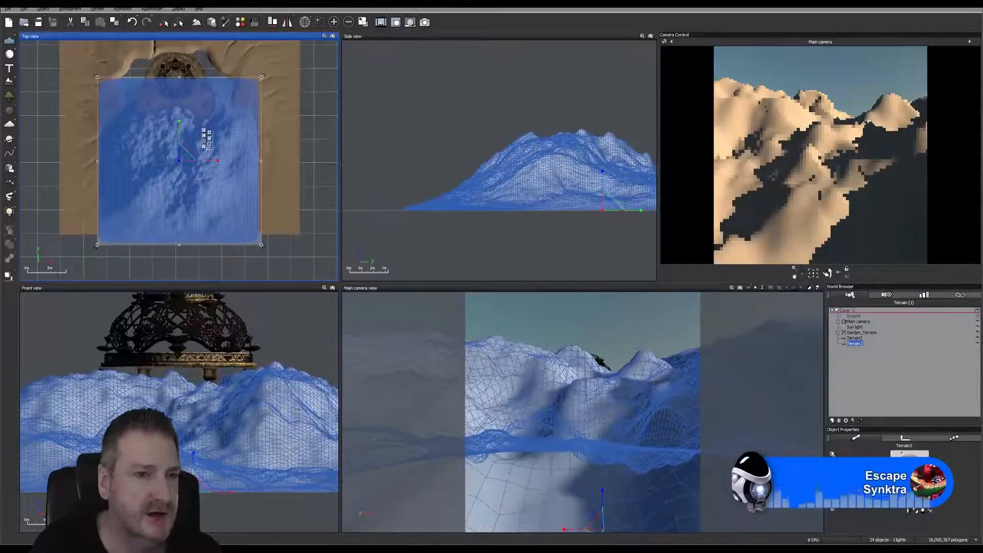
double_click(226, 217)
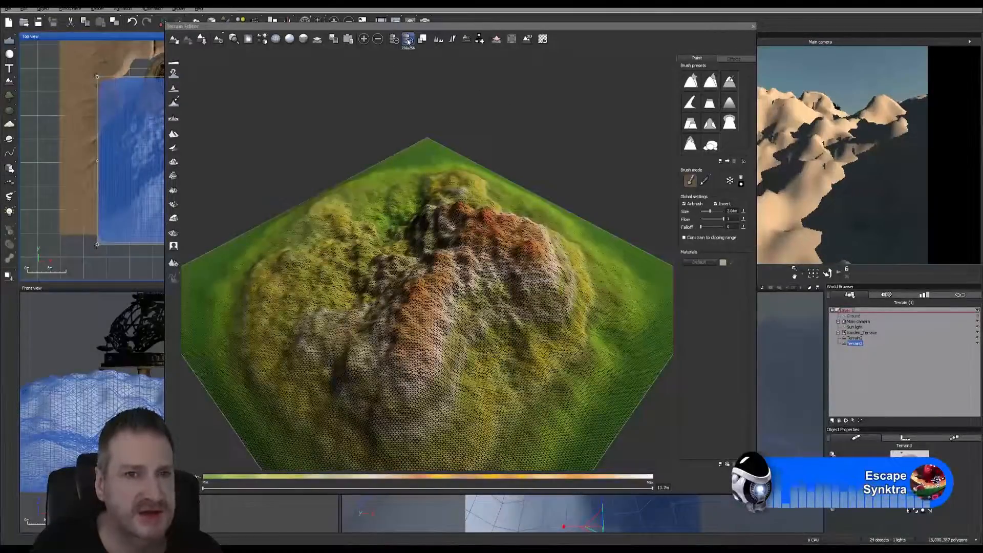
left_click(408, 40)
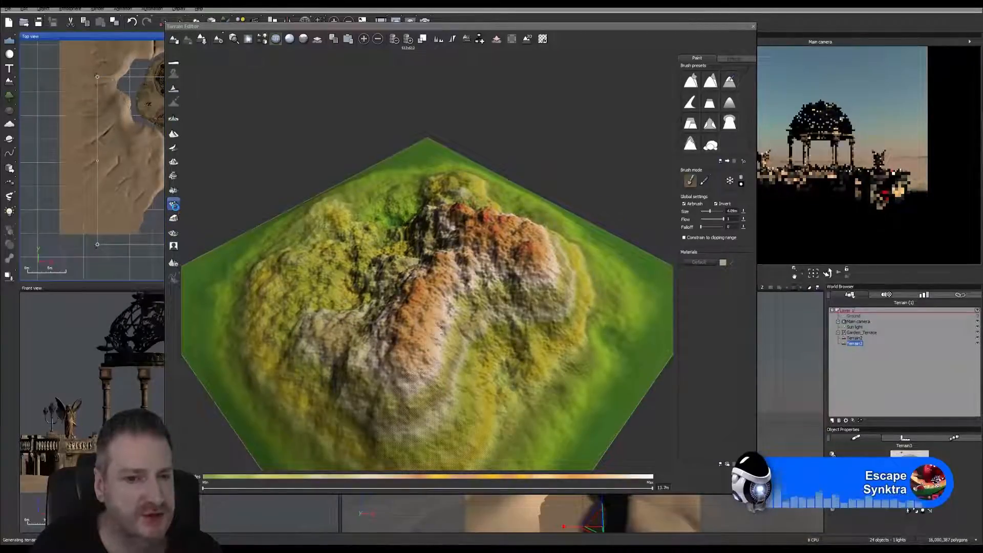
Step: Generate a dune relief on the terrain, reapply the dune effect several times for varied ridge shapes, and accept the edits
left_click(174, 205)
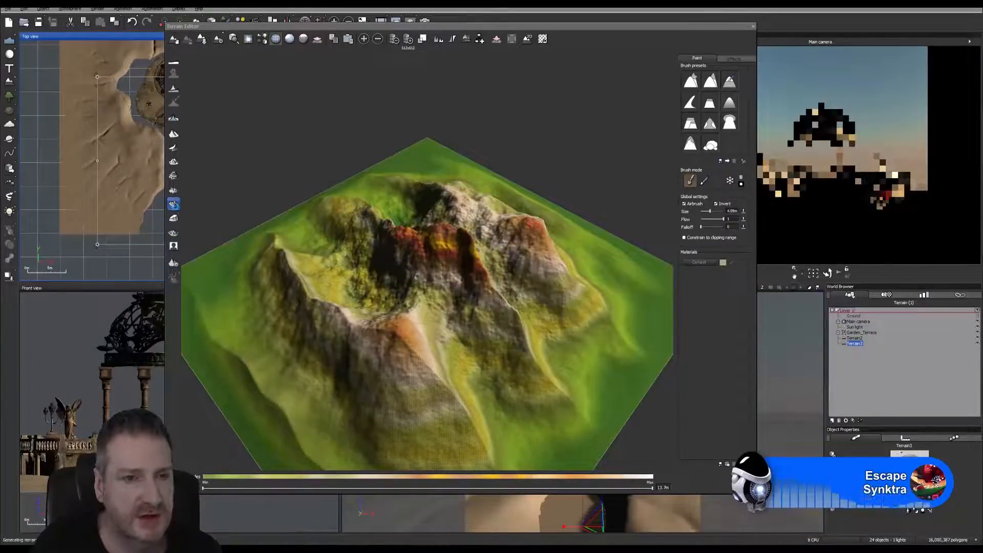
left_click(175, 205)
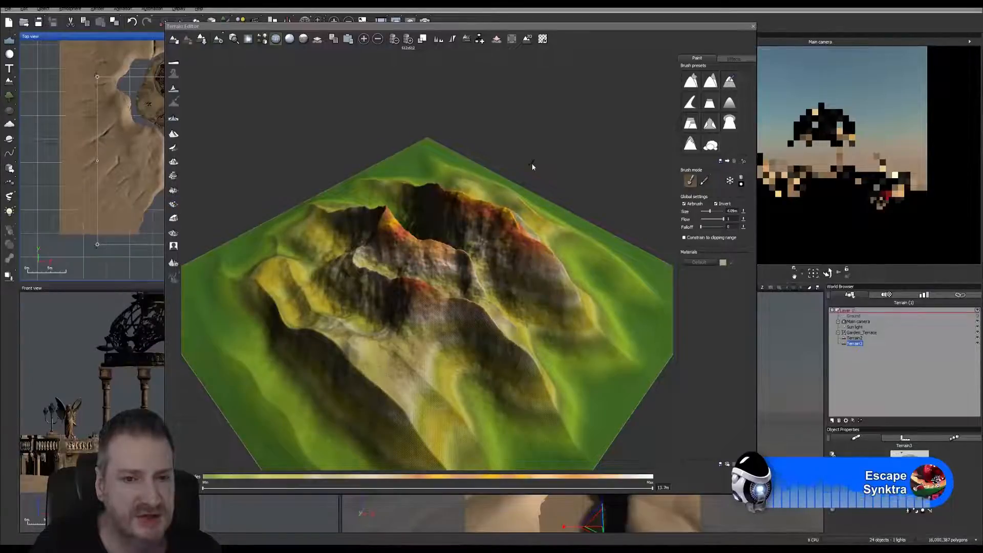
right_click_drag(532, 163, 481, 144)
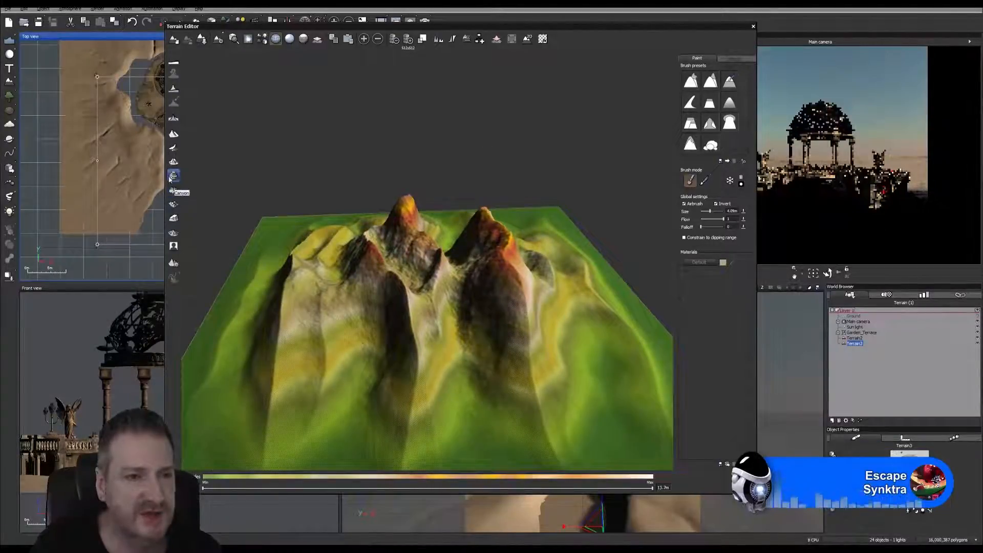
left_click(173, 204)
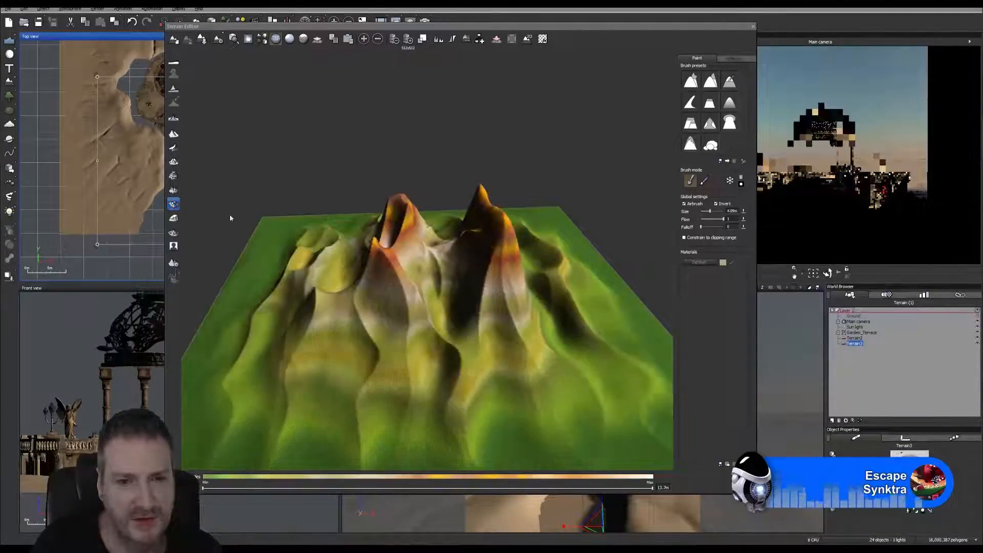
left_click_drag(229, 214, 365, 194)
right_click_drag(365, 194, 336, 184)
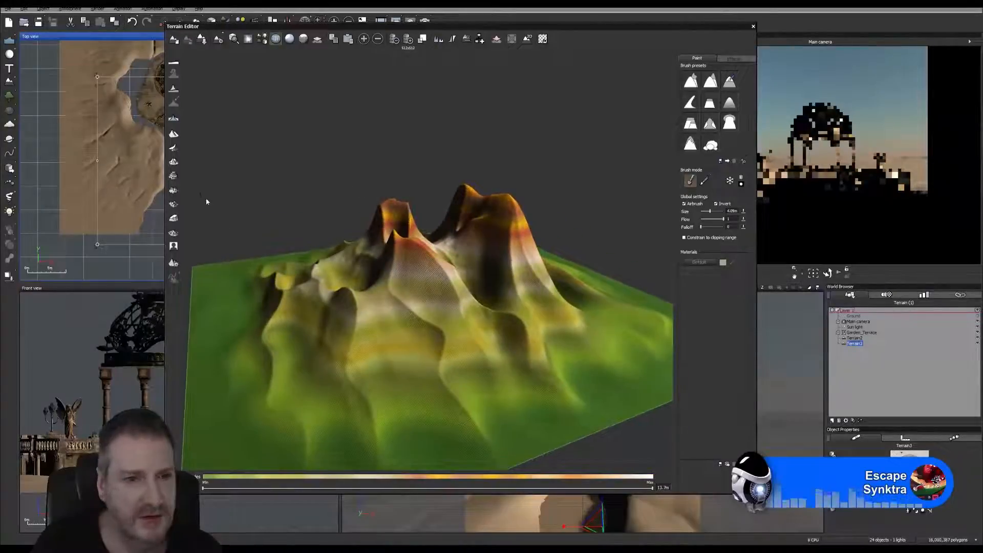
left_click(174, 204)
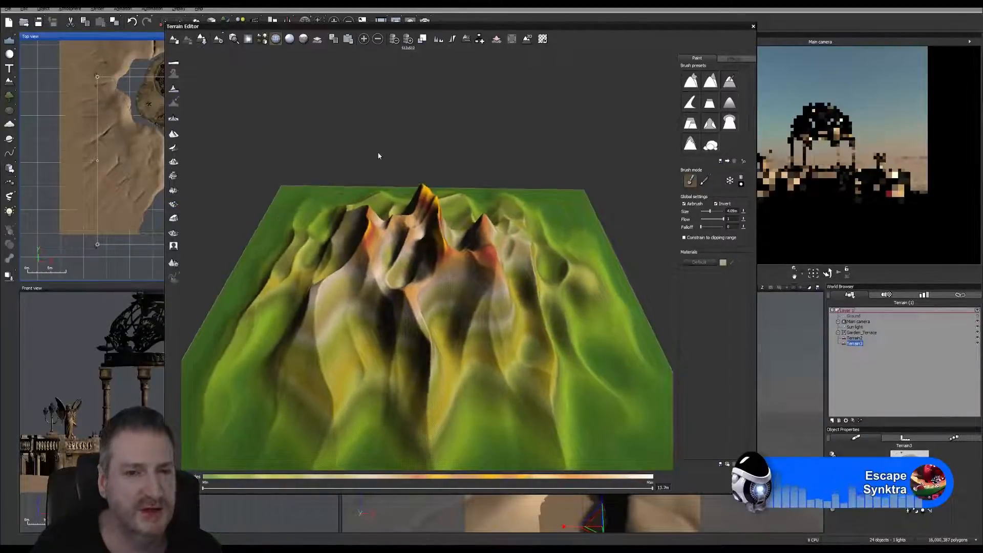
right_click_drag(469, 129, 324, 158)
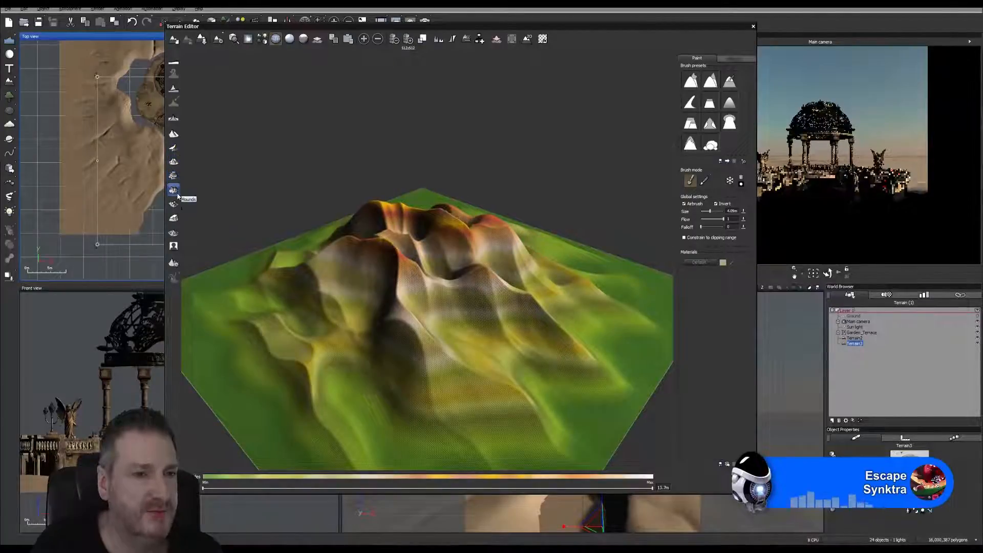
left_click(173, 234)
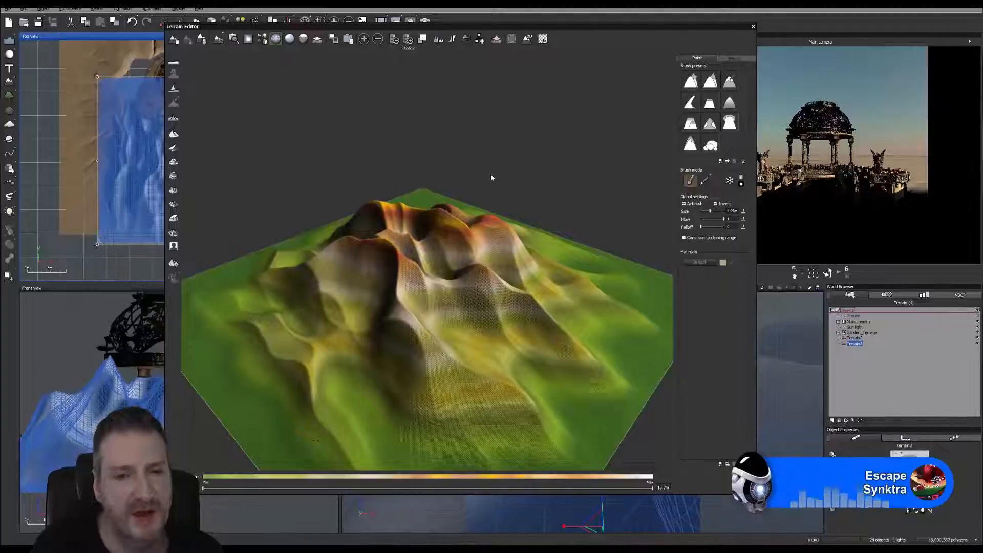
left_click_drag(493, 173, 506, 179)
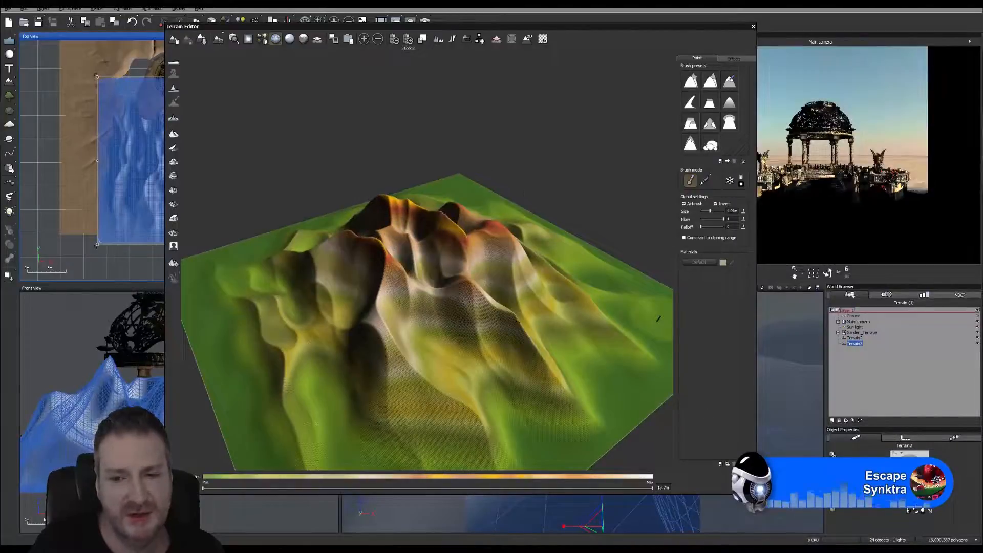
key("Return")
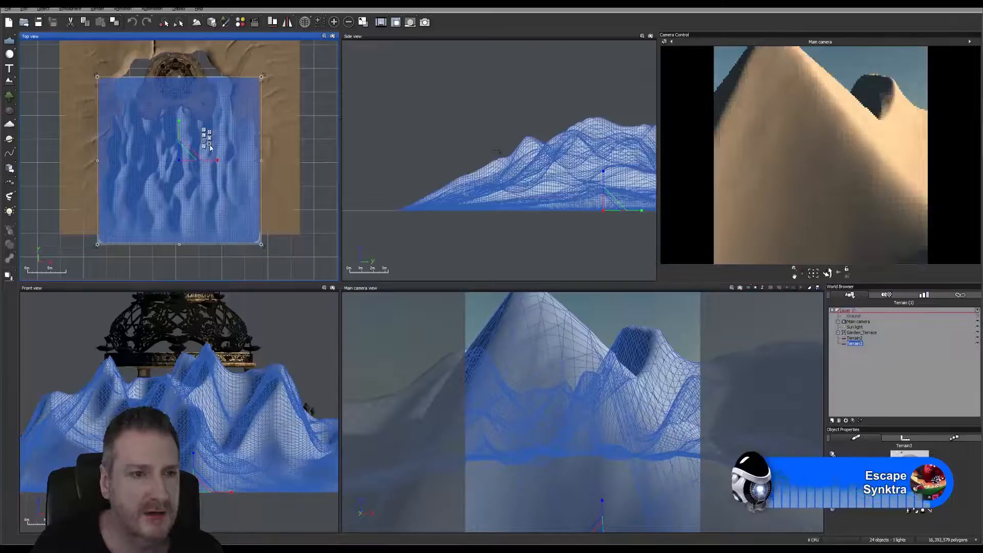
Step: Scale the dune terrain down uniformly and begin digging a trench lengthwise through its middle with the inverted sculpting brush
left_click_drag(184, 159, 185, 183)
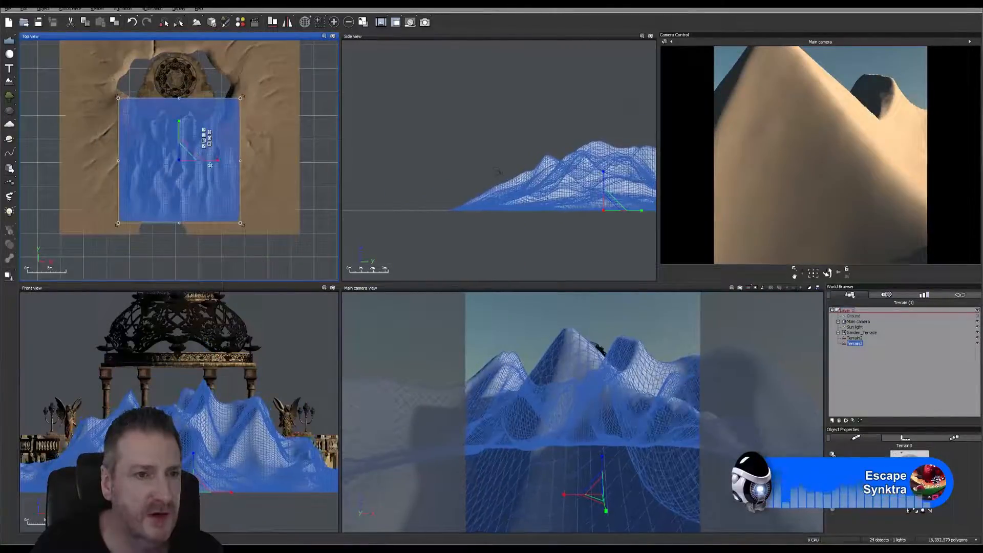
double_click(183, 183)
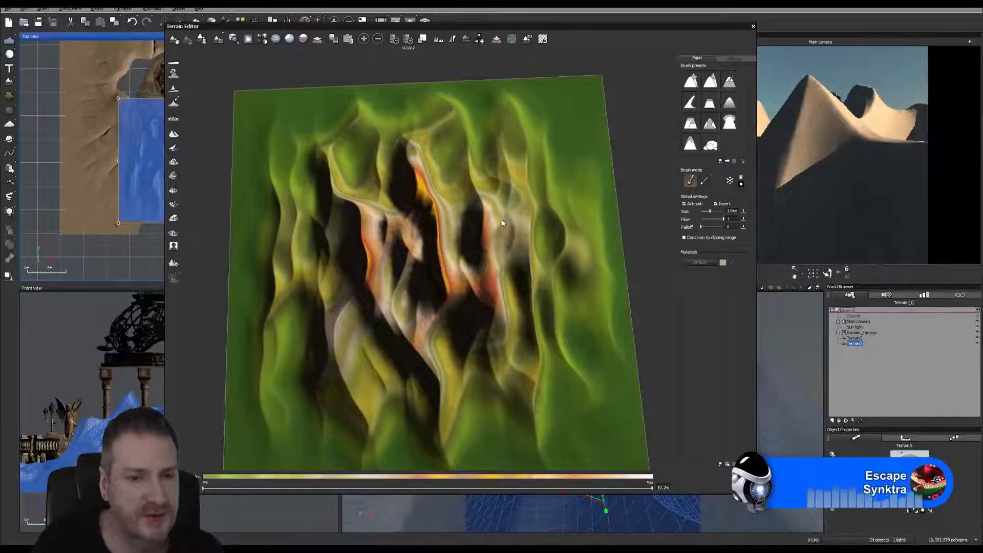
left_click(404, 109)
mouse_move(408, 110)
left_mouse_down()
mouse_move(420, 189)
mouse_move(416, 101)
mouse_move(430, 131)
mouse_move(412, 179)
mouse_move(406, 138)
mouse_move(433, 455)
mouse_move(430, 327)
mouse_move(423, 379)
mouse_move(424, 335)
left_mouse_up()
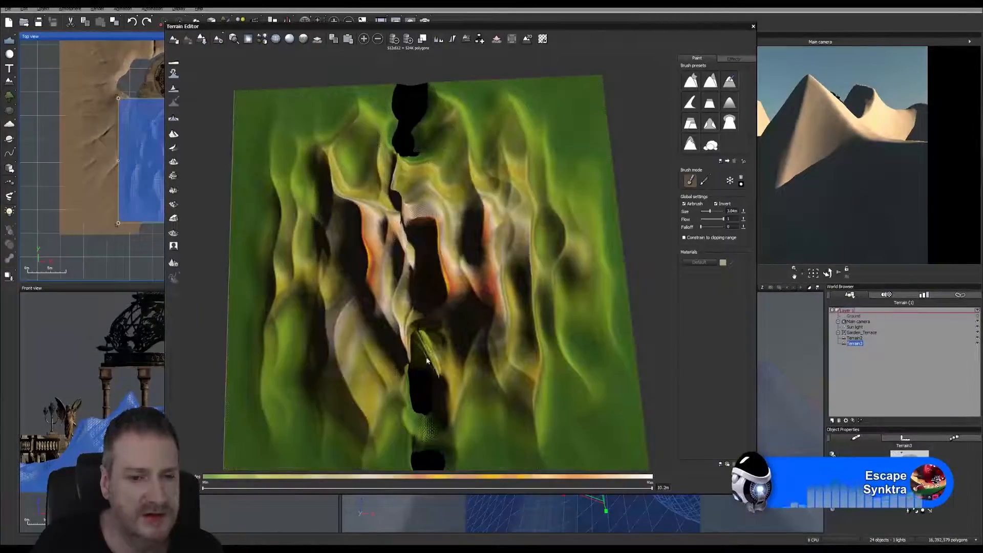
mouse_move(632, 272)
right_mouse_down()
mouse_move(619, 200)
mouse_move(630, 193)
mouse_move(624, 286)
mouse_move(615, 290)
right_mouse_up()
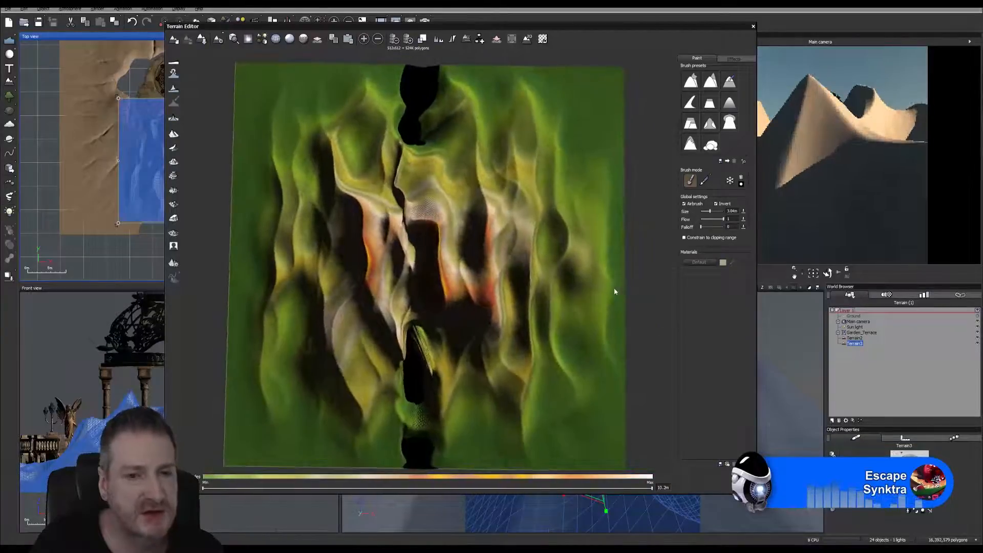
mouse_move(411, 338)
left_mouse_down()
mouse_move(415, 368)
mouse_move(425, 333)
mouse_move(404, 312)
mouse_move(418, 154)
mouse_move(415, 230)
mouse_move(417, 215)
mouse_move(425, 238)
mouse_move(417, 231)
mouse_move(404, 256)
mouse_move(404, 226)
mouse_move(402, 279)
mouse_move(417, 215)
left_mouse_up()
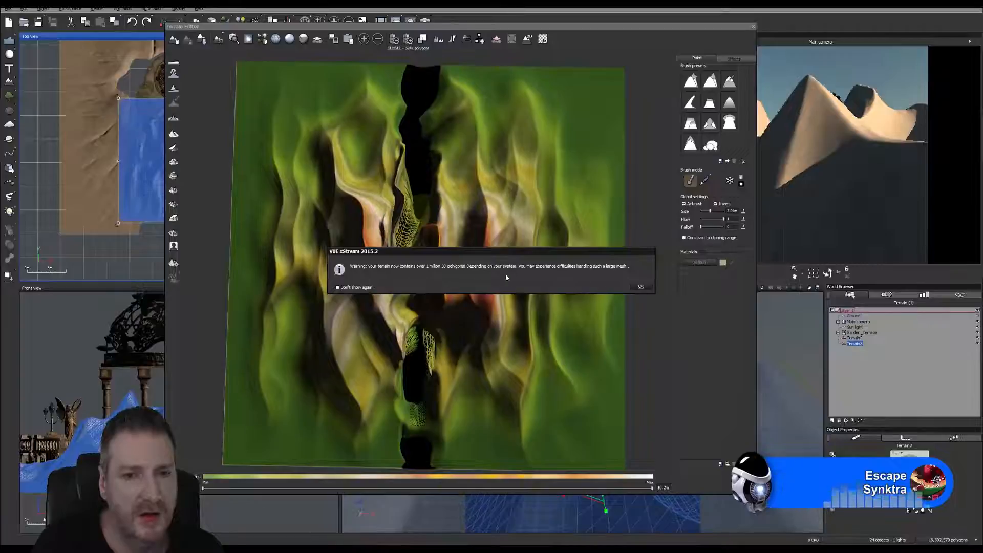
left_click(640, 286)
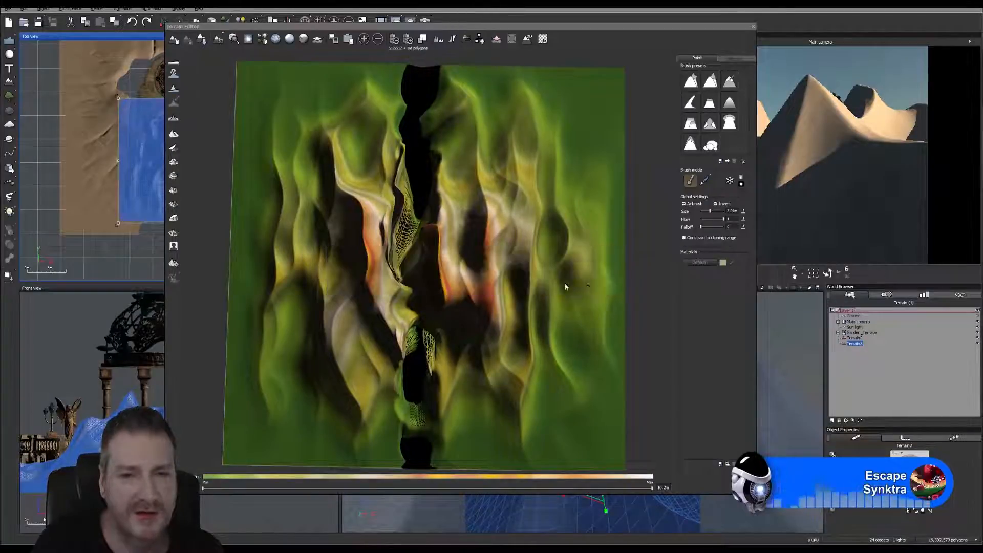
Step: Extend the trench through the remaining high ground at the terrain's centre and accept the sculpted result
mouse_move(421, 210)
left_mouse_down()
mouse_move(415, 240)
mouse_move(414, 207)
mouse_move(419, 217)
left_mouse_up()
mouse_move(420, 276)
left_mouse_down()
mouse_move(415, 445)
mouse_move(421, 373)
left_mouse_up()
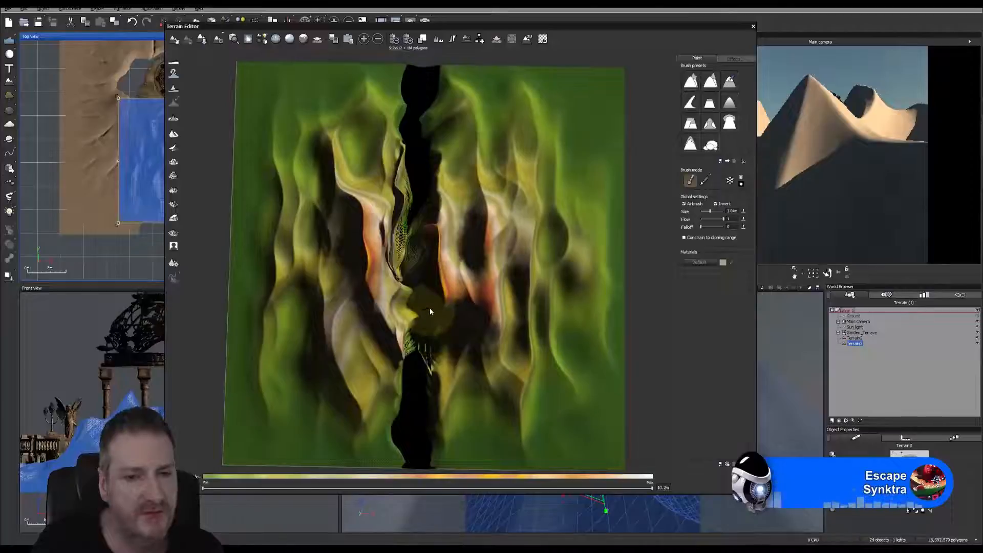
mouse_move(430, 308)
left_mouse_down()
mouse_move(431, 240)
mouse_move(421, 226)
mouse_move(429, 268)
mouse_move(419, 266)
left_mouse_up()
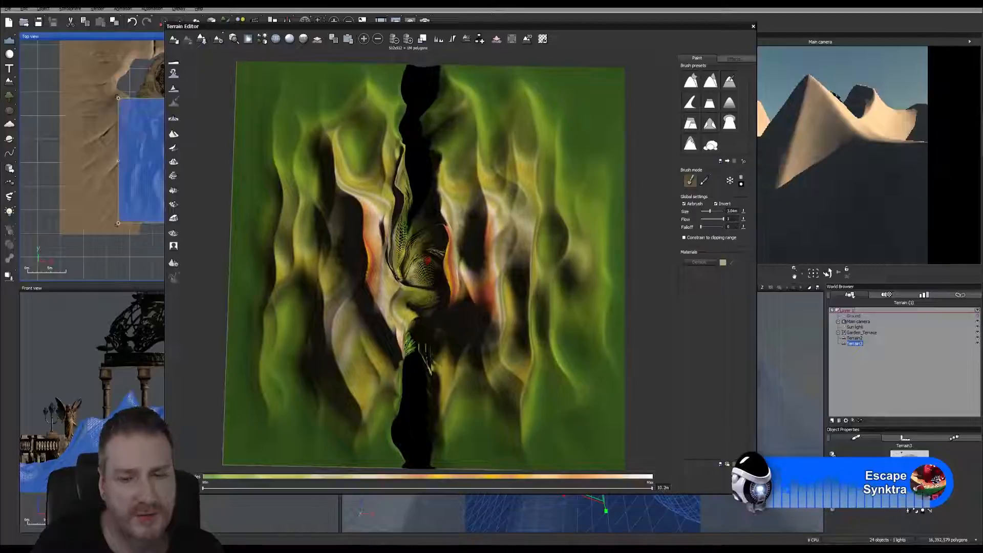
right_click_drag(637, 276, 625, 239)
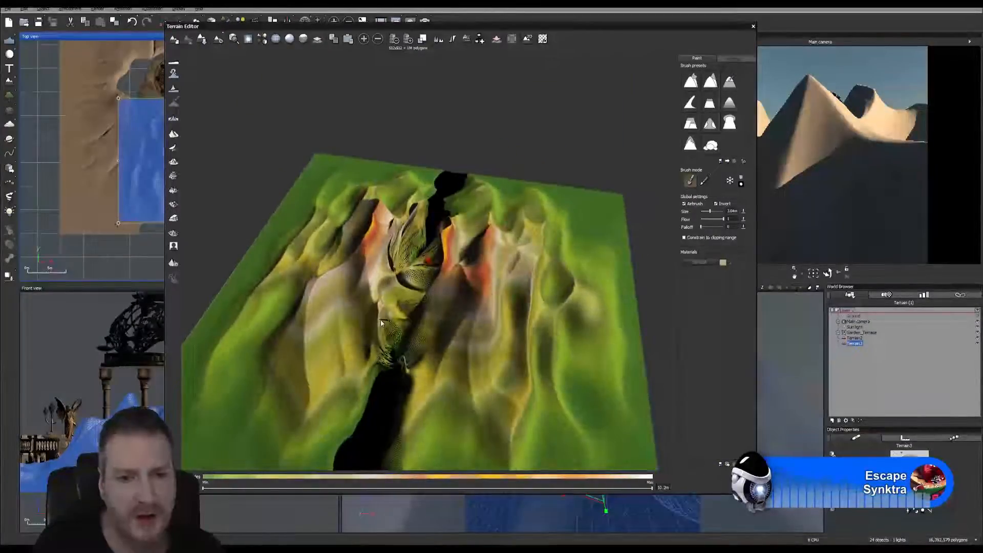
mouse_move(404, 256)
left_mouse_down()
mouse_move(411, 246)
mouse_move(397, 329)
left_mouse_up()
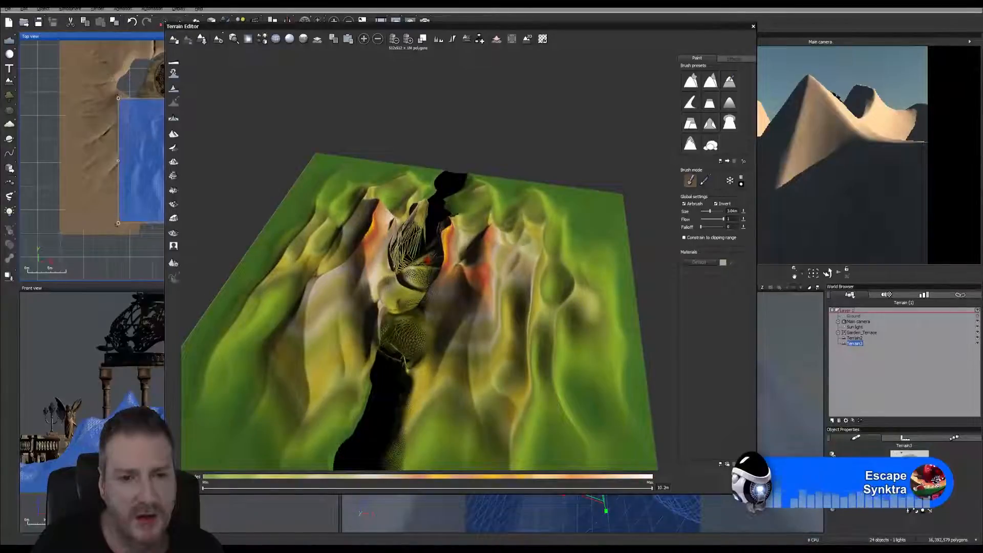
mouse_move(478, 164)
right_mouse_down()
mouse_move(503, 203)
mouse_move(476, 206)
right_mouse_up()
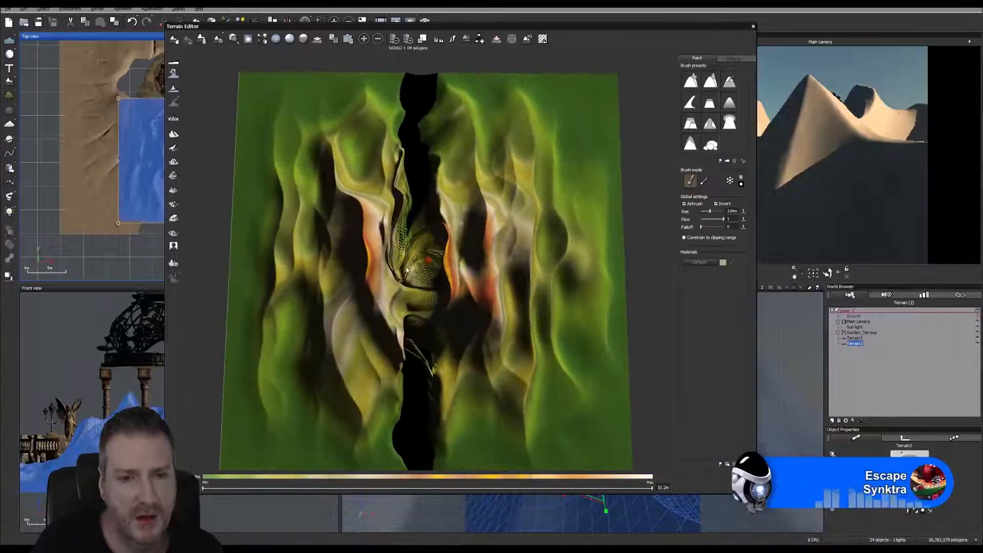
mouse_move(407, 266)
left_mouse_down()
mouse_move(416, 233)
mouse_move(428, 260)
left_mouse_up()
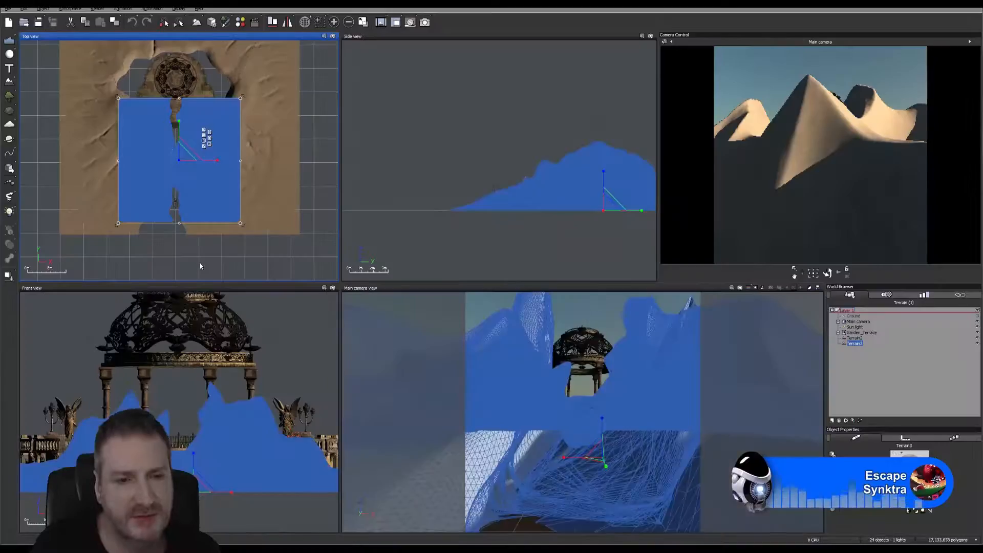
Step: Squash the carved terrain vertically into low dunes, inspect its trench in the Terrain Editor, and return to the scene
left_click(192, 458)
left_click_drag(193, 458, 194, 471)
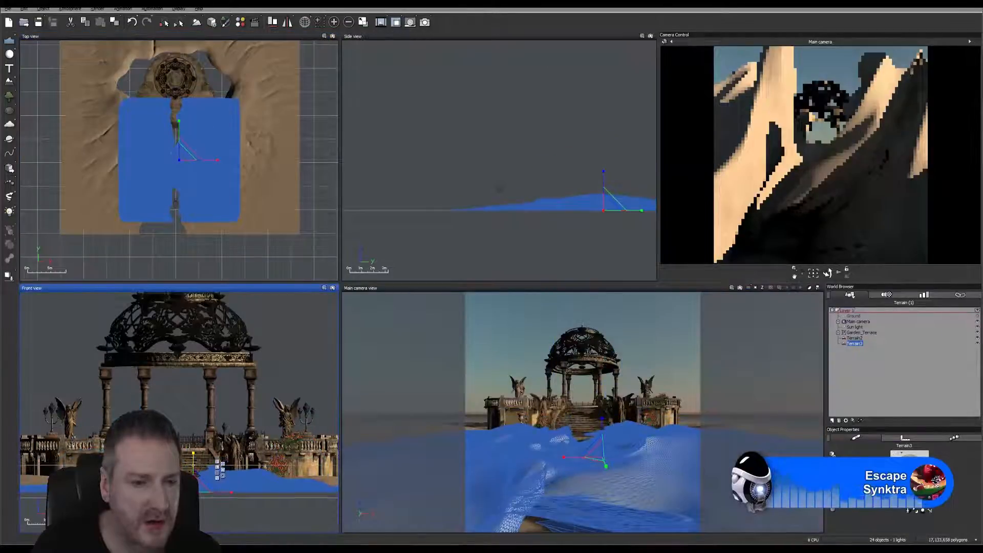
left_click(215, 190)
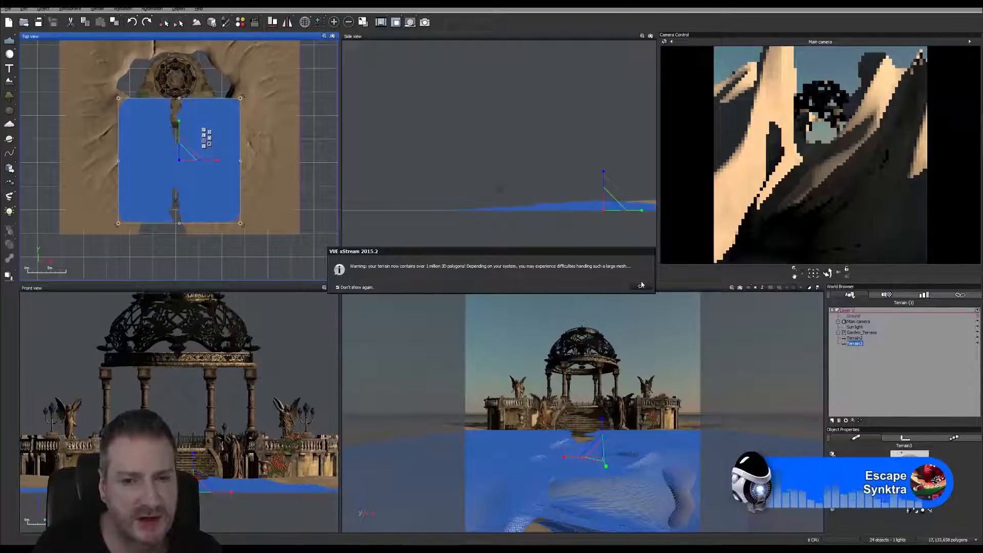
left_click(641, 285)
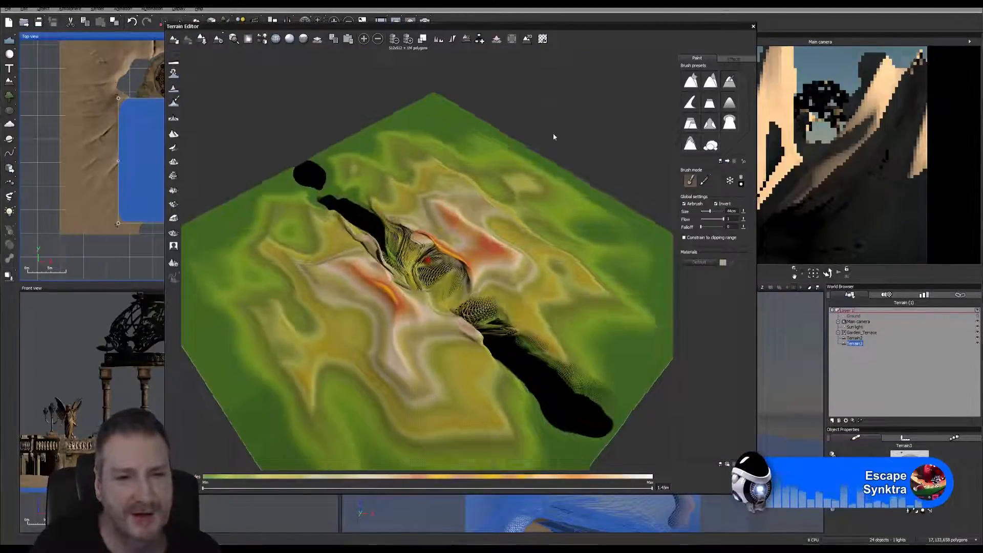
right_click_drag(553, 137, 533, 161)
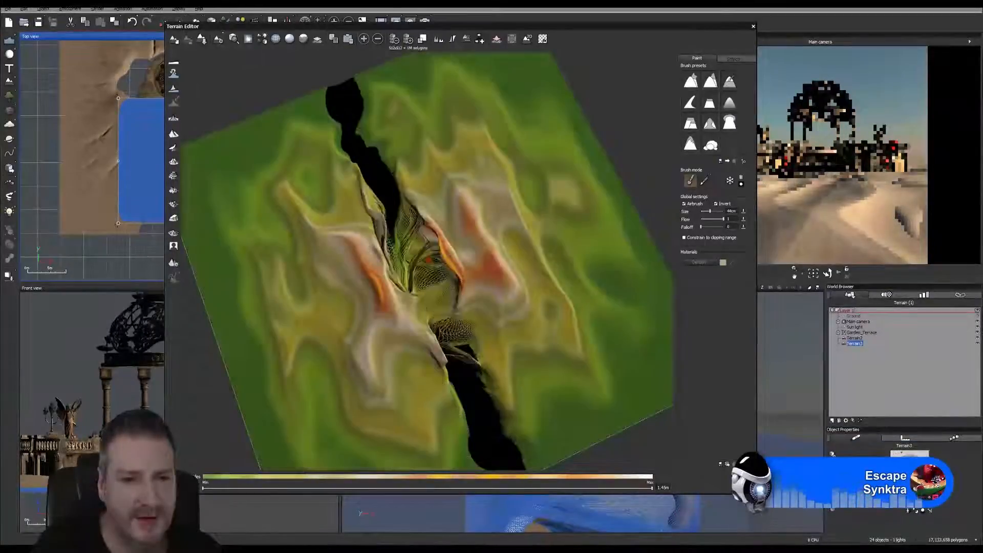
left_click_drag(428, 261, 428, 259)
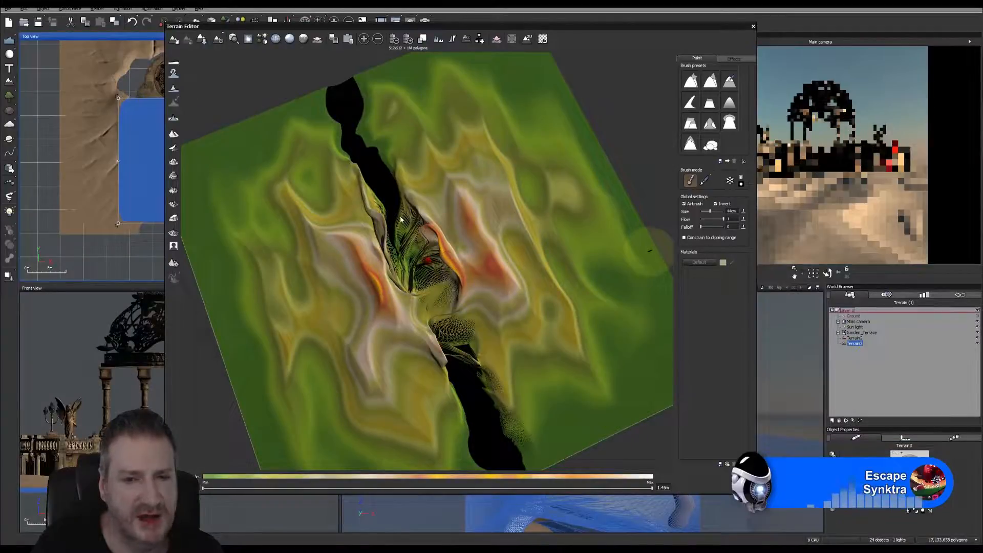
left_click(724, 476)
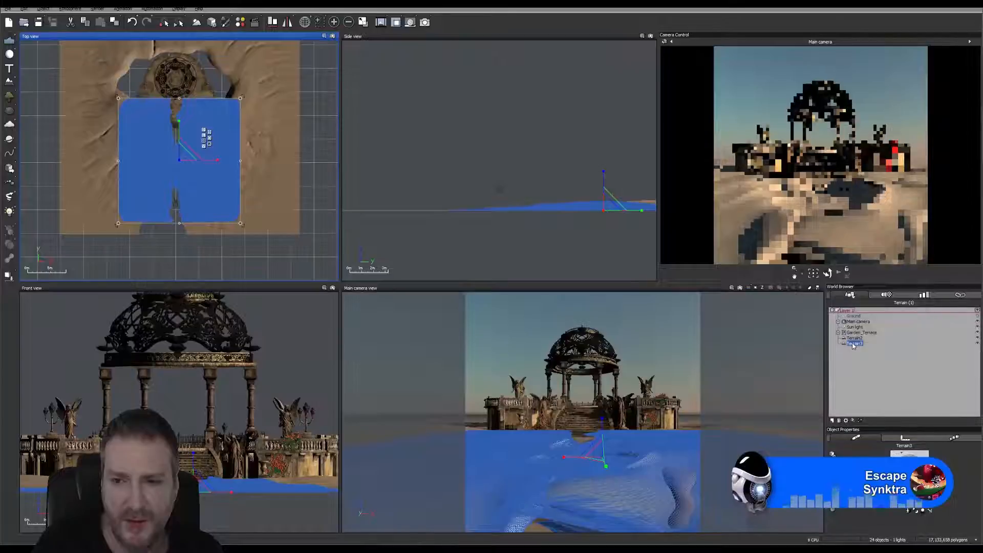
Step: Replace the carved terrain with a newly added standard terrain and open the new one in the Terrain Editor
right_click(853, 343)
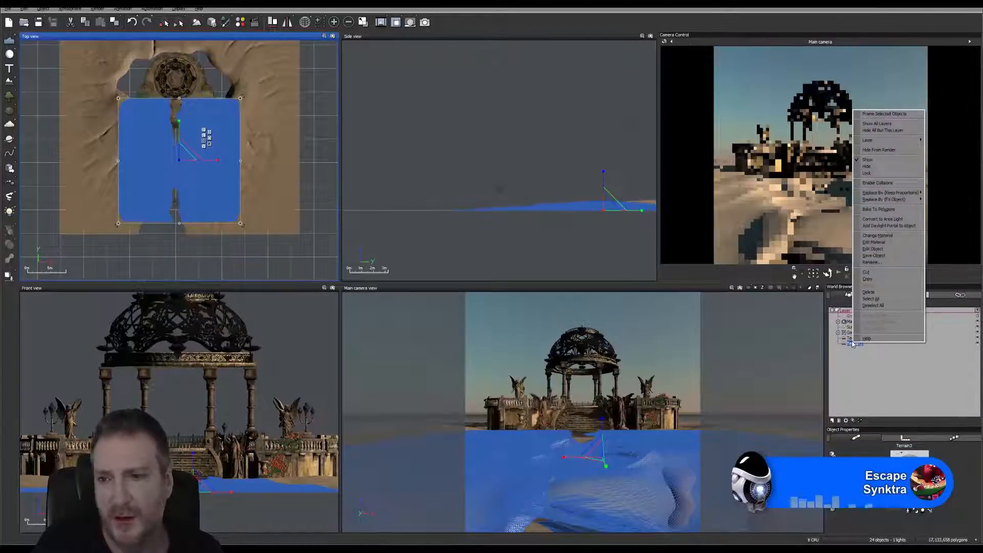
left_click(869, 292)
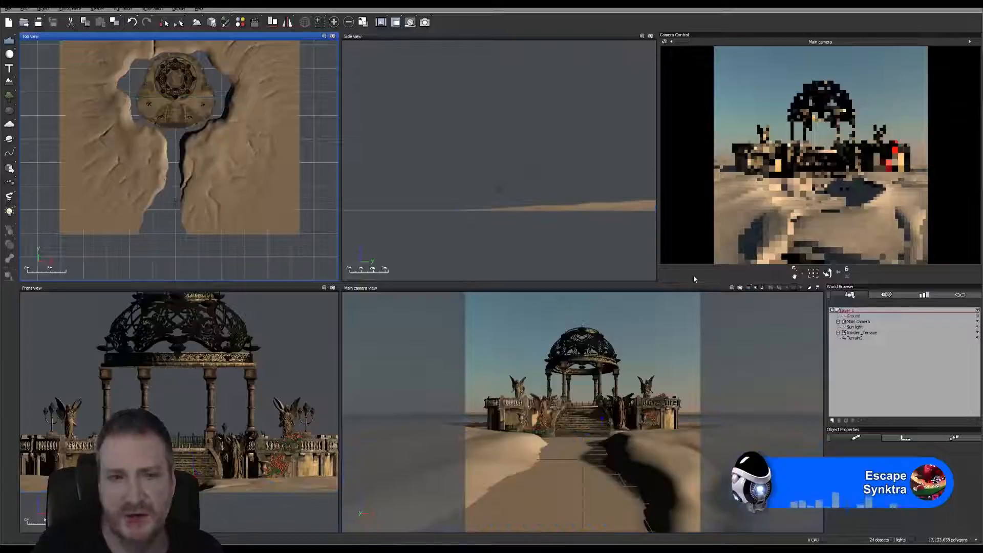
left_click(11, 82)
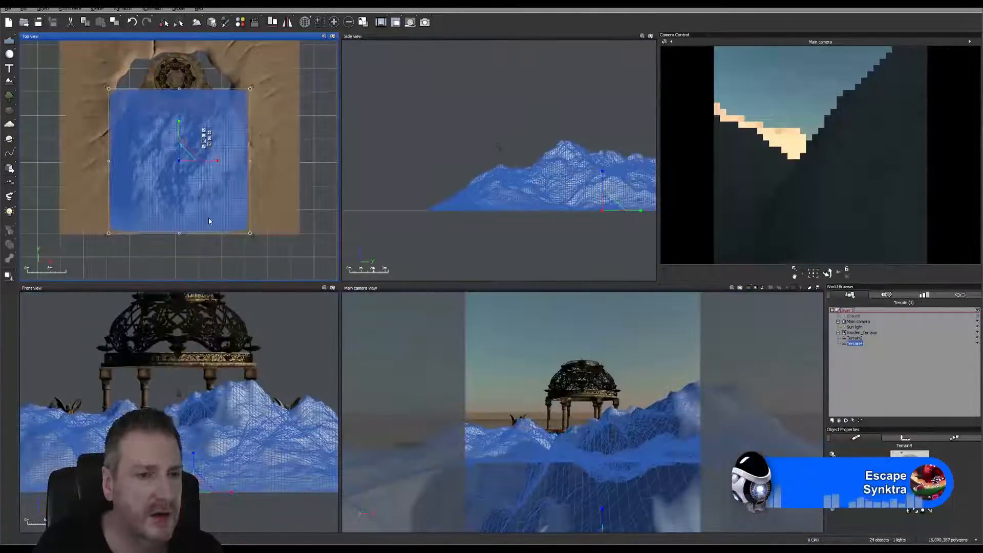
double_click(208, 221)
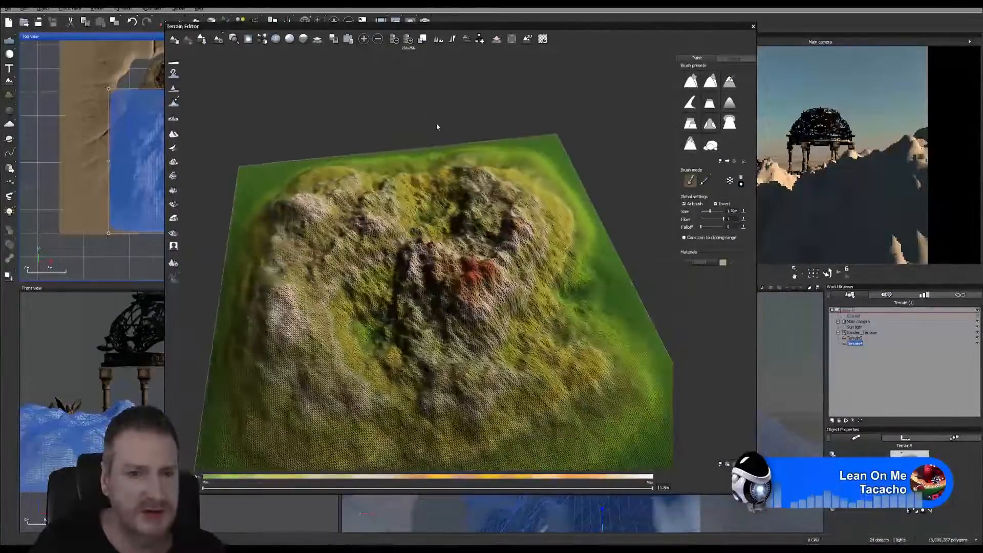
Step: Erode the standard terrain into smooth dune-like ridges by applying the same erosion effect four times
left_click(174, 207)
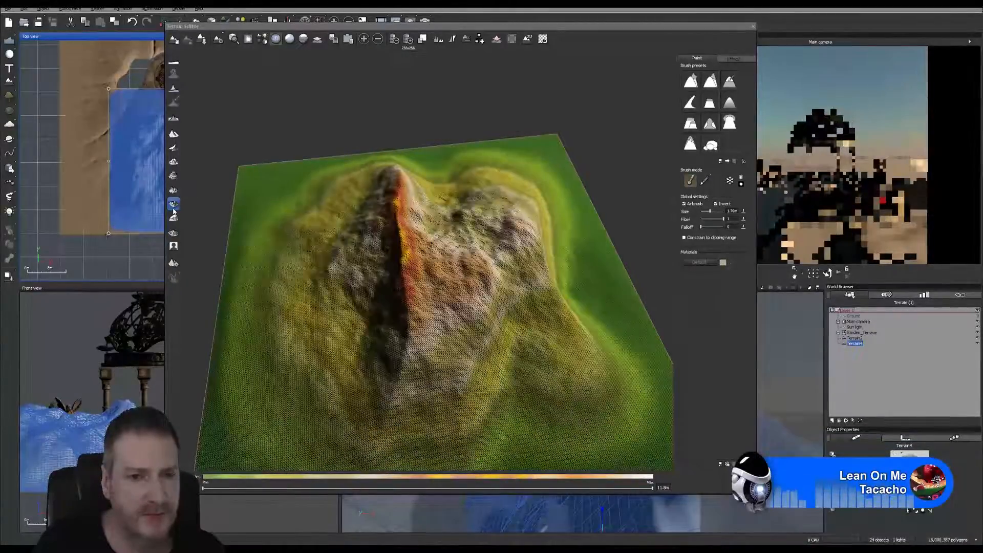
left_click(174, 207)
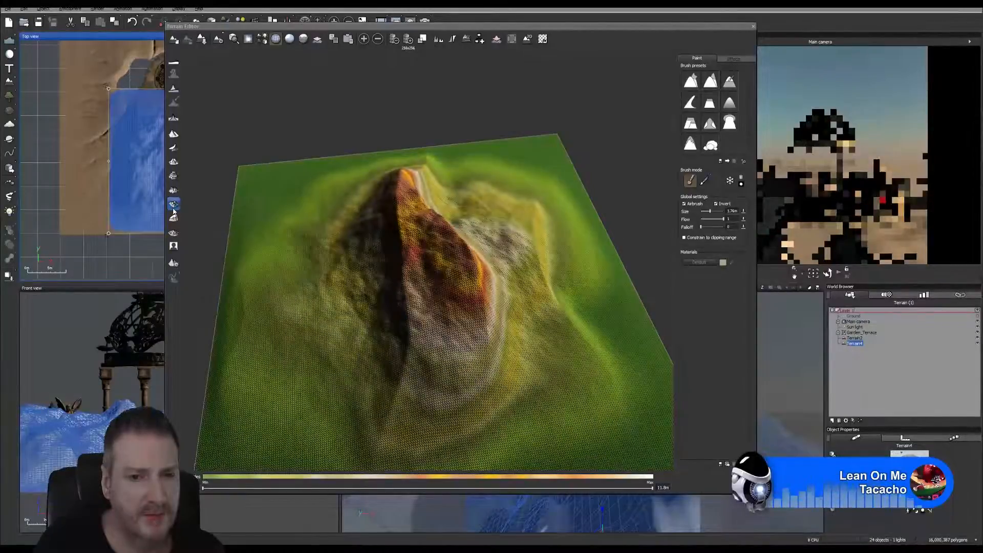
left_click(173, 208)
left_click(174, 206)
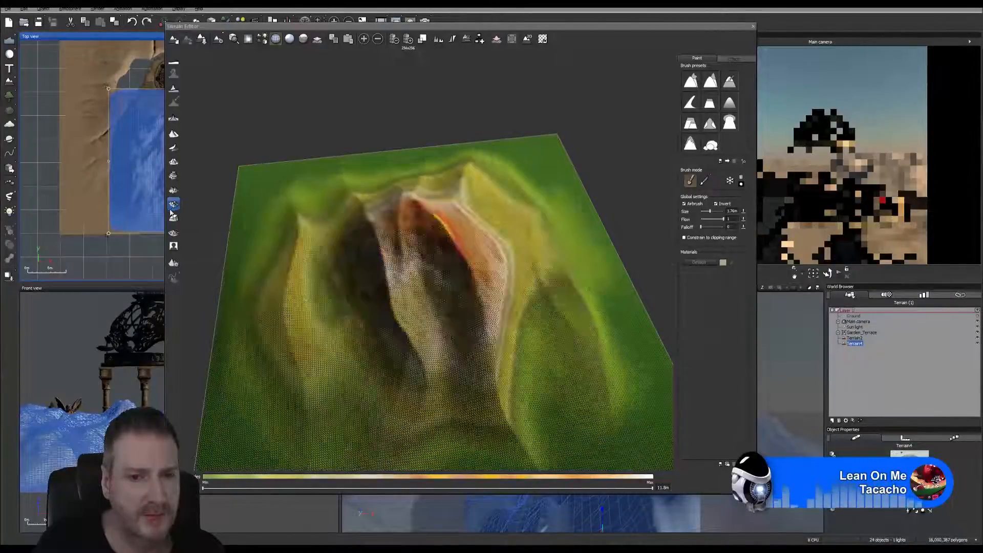
left_click_drag(359, 154, 335, 151)
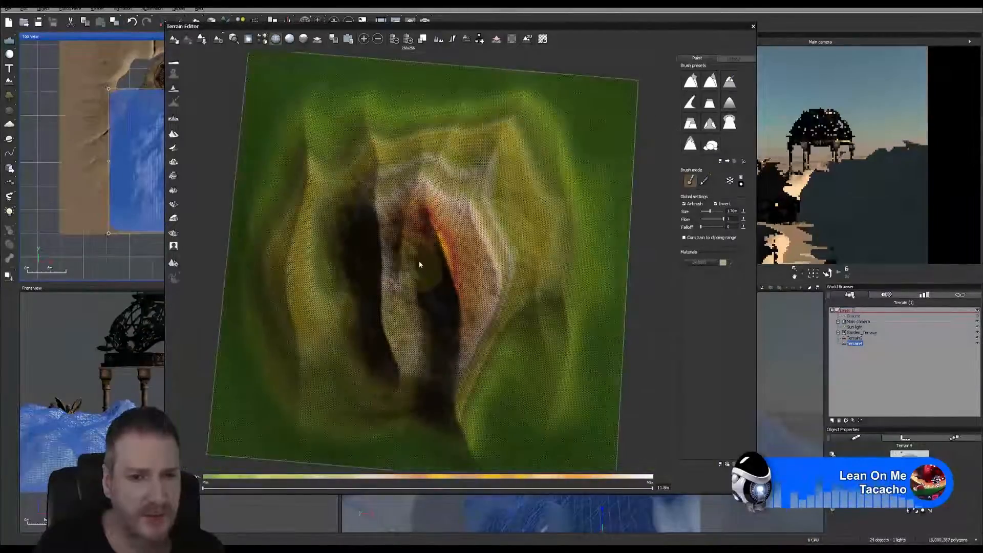
left_click_drag(629, 286, 641, 217)
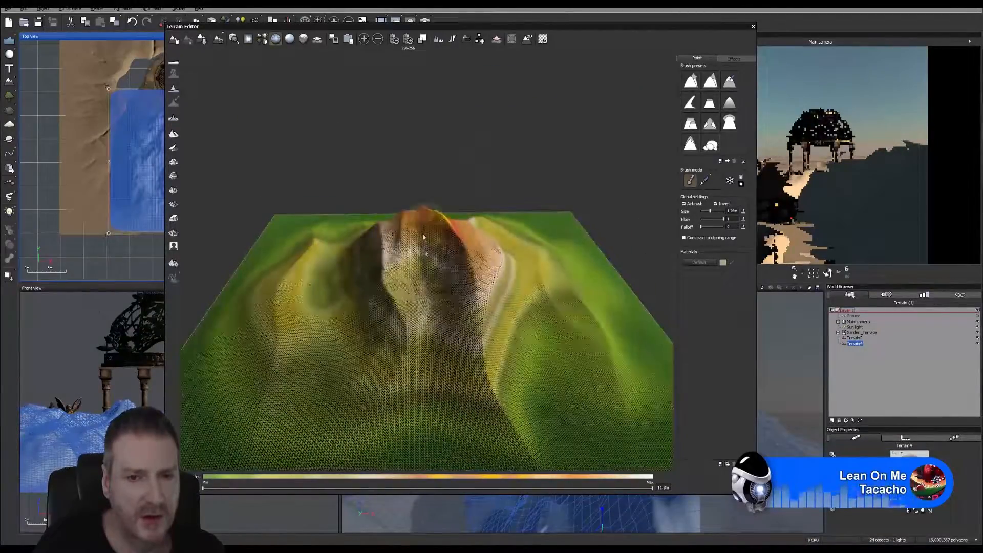
Step: Carve a deep lengthwise trench from the terrain's central ridge out to one edge with the inverted sculpting brush
mouse_move(429, 261)
left_mouse_down()
mouse_move(443, 439)
mouse_move(426, 330)
mouse_move(431, 272)
left_mouse_up()
right_click_drag(431, 271, 443, 327)
mouse_move(432, 271)
left_mouse_down()
mouse_move(397, 187)
mouse_move(397, 238)
mouse_move(420, 246)
mouse_move(418, 263)
mouse_move(375, 118)
mouse_move(400, 202)
left_mouse_up()
left_click_drag(427, 261, 427, 261)
right_click_drag(438, 289, 616, 248)
left_click_drag(414, 283, 416, 352)
right_click_drag(416, 352, 464, 363)
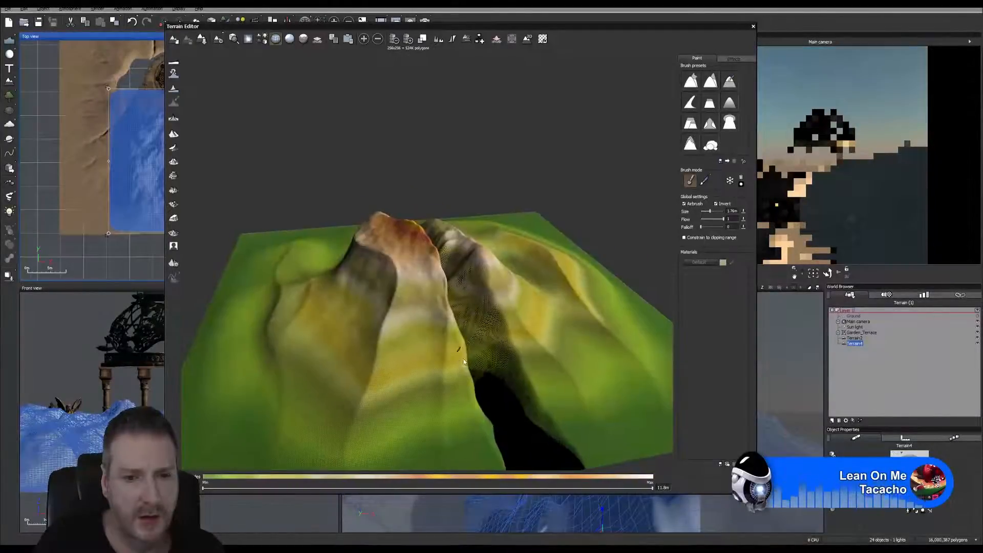
Step: Cut the trench through the high ground just short of the terrain's centre
left_click_drag(460, 332, 462, 336)
right_click_drag(468, 373, 452, 329)
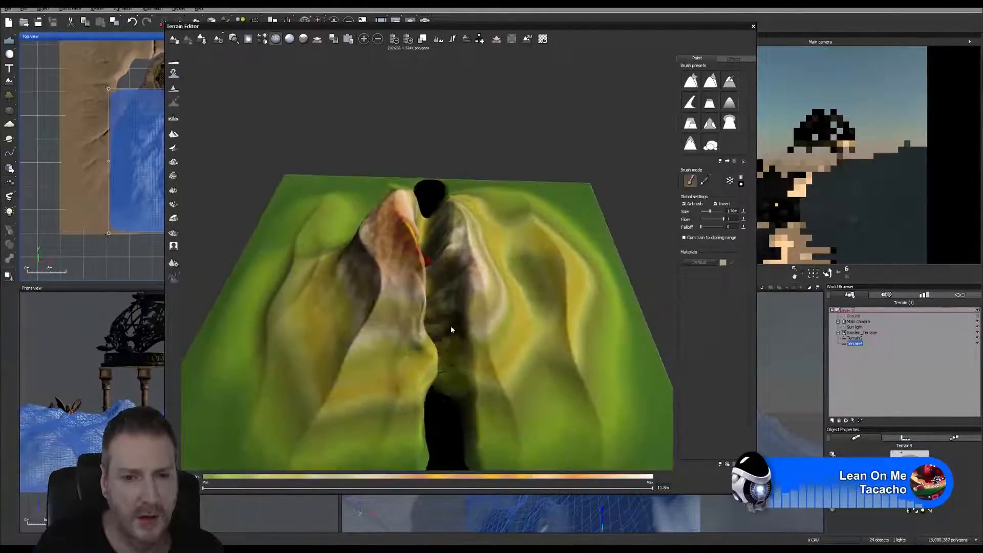
mouse_move(428, 350)
left_mouse_down()
mouse_move(422, 334)
mouse_move(430, 375)
mouse_move(427, 302)
mouse_move(425, 336)
mouse_move(417, 306)
mouse_move(420, 326)
left_mouse_up()
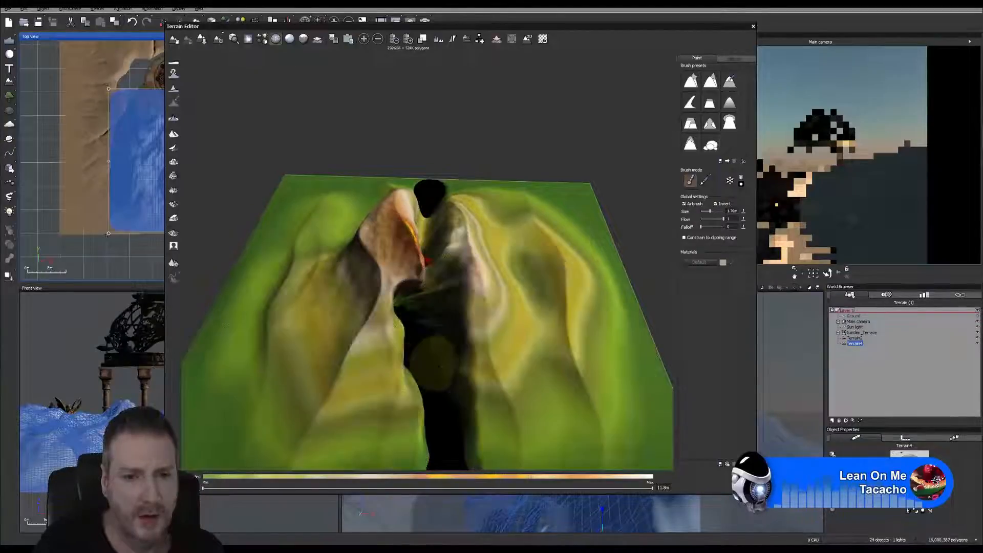
Step: Dig the trench in from the terrain's opposite end until it reaches the central ridge
mouse_move(443, 311)
right_mouse_down()
mouse_move(358, 344)
mouse_move(239, 325)
right_mouse_up()
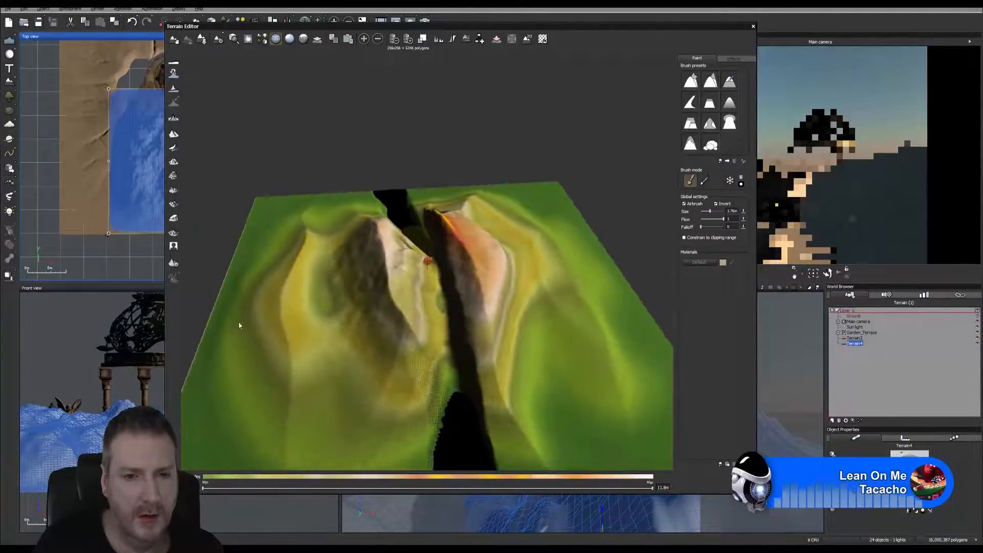
left_click_drag(444, 393, 437, 422)
left_click_drag(429, 342, 415, 268)
right_click_drag(431, 340, 423, 365)
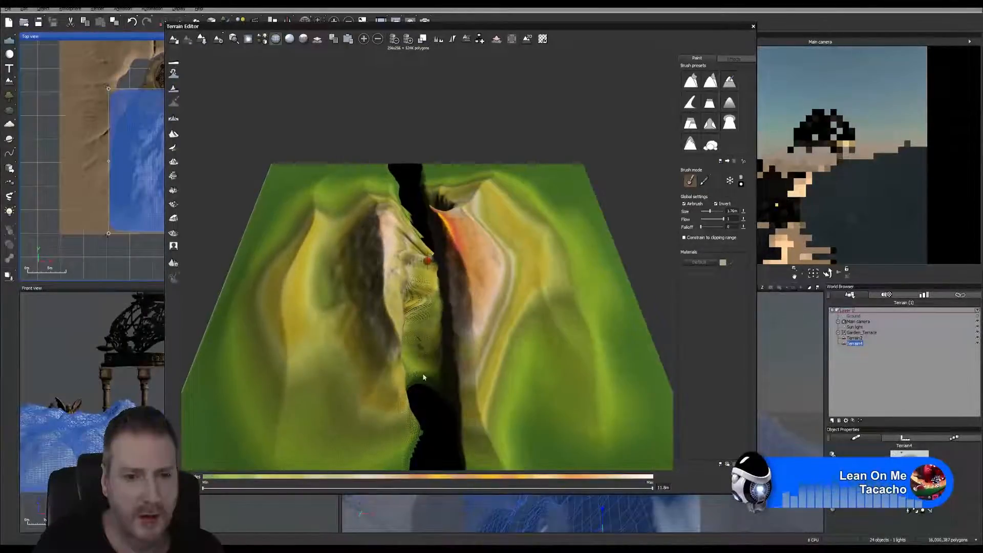
mouse_move(424, 377)
left_mouse_down()
mouse_move(418, 267)
mouse_move(423, 301)
left_mouse_up()
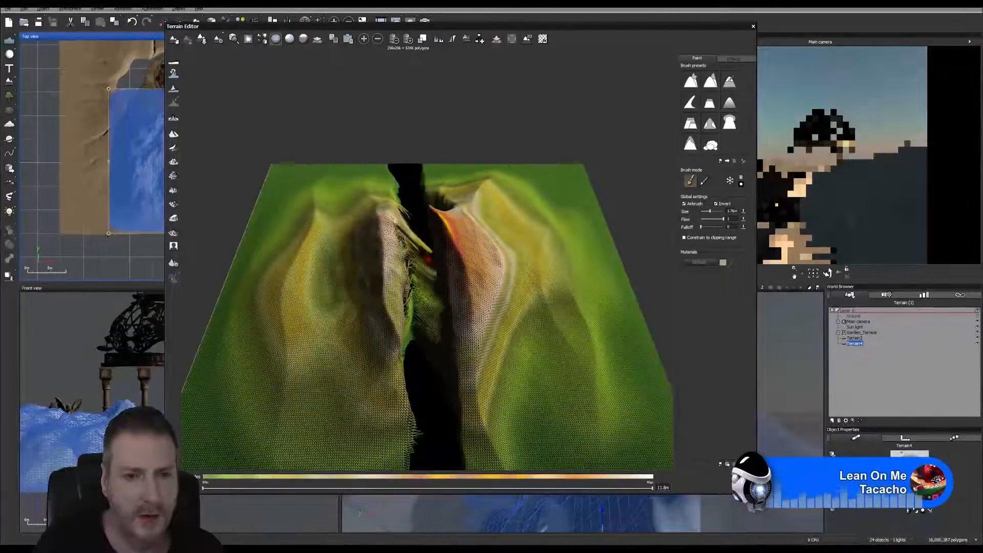
left_click_drag(428, 259, 427, 260)
Step: Carve away the remaining ridge between the two trench sections, working on it from both ends
right_click_drag(431, 303, 440, 336)
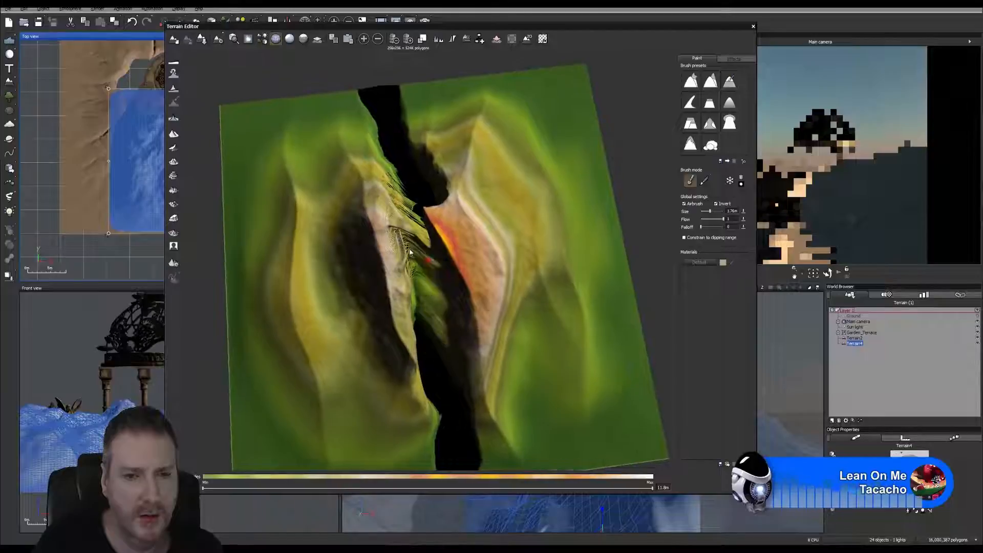
left_click_drag(411, 233, 414, 241)
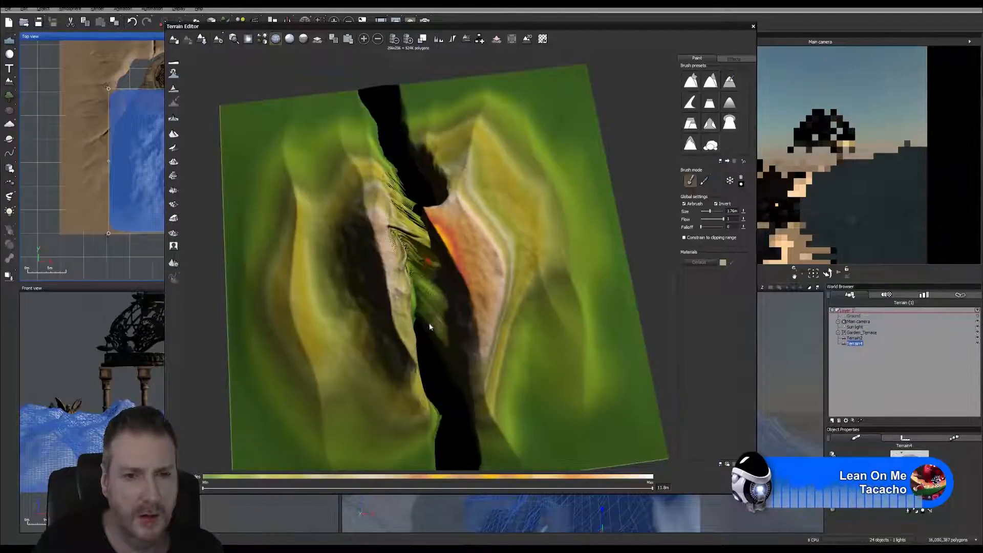
right_click_drag(430, 326, 563, 268)
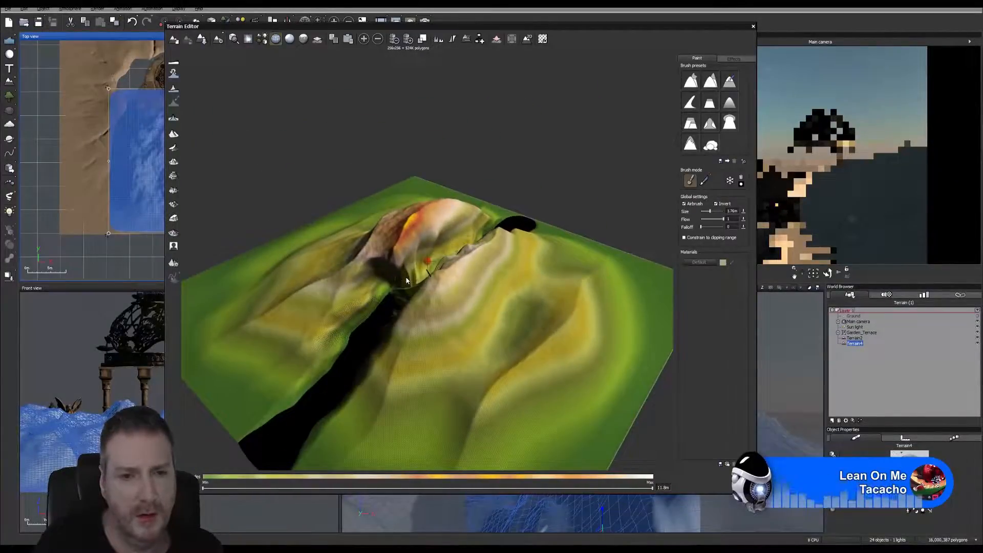
mouse_move(407, 280)
left_mouse_down()
mouse_move(414, 268)
mouse_move(393, 300)
left_mouse_up()
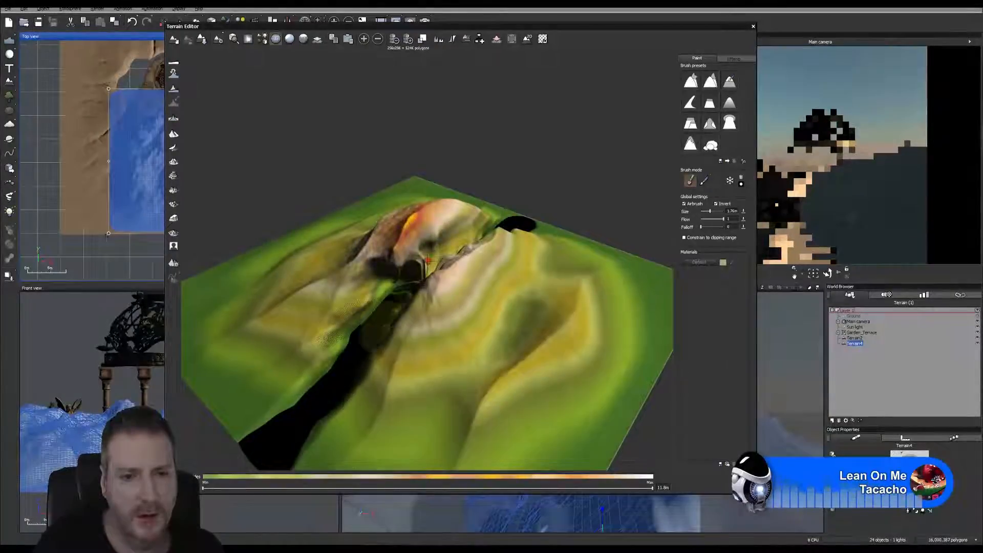
right_click_drag(441, 302, 368, 307)
left_click_drag(432, 315, 435, 308)
left_click_drag(447, 348, 424, 286)
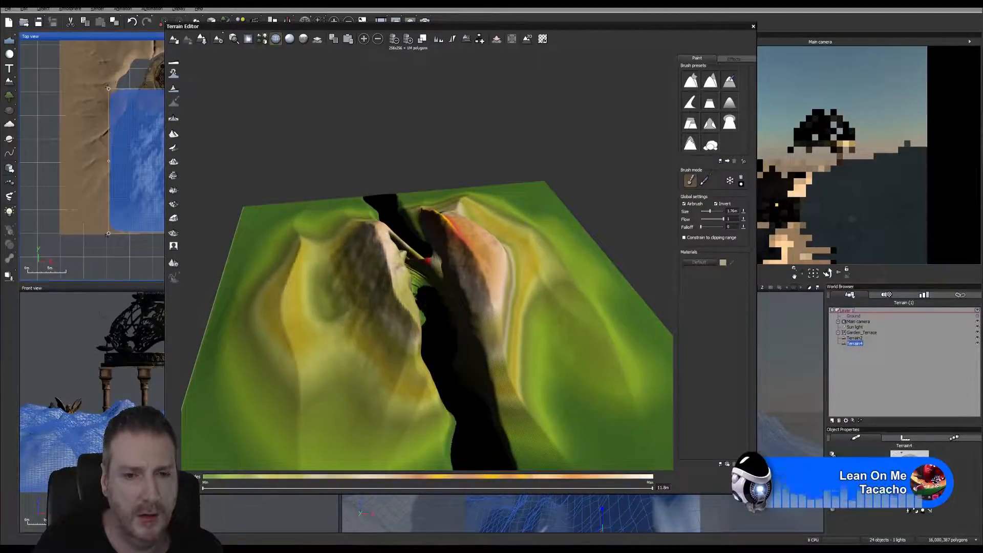
Step: Deepen the trench's middle section and remove the jagged terrain left between its walls
mouse_move(490, 203)
right_mouse_down()
mouse_move(518, 211)
mouse_move(570, 189)
right_mouse_up()
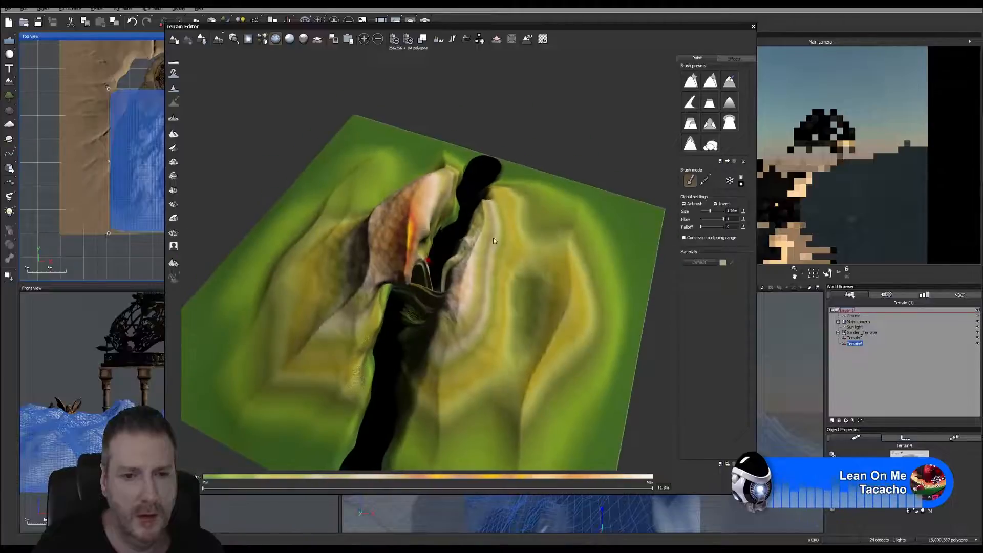
left_click_drag(418, 301, 403, 338)
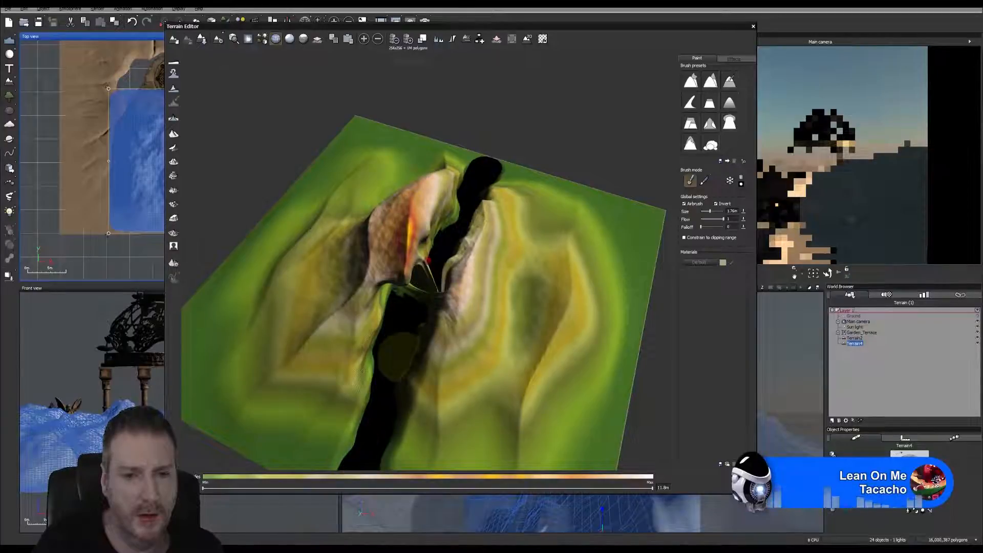
right_click_drag(503, 211, 428, 260)
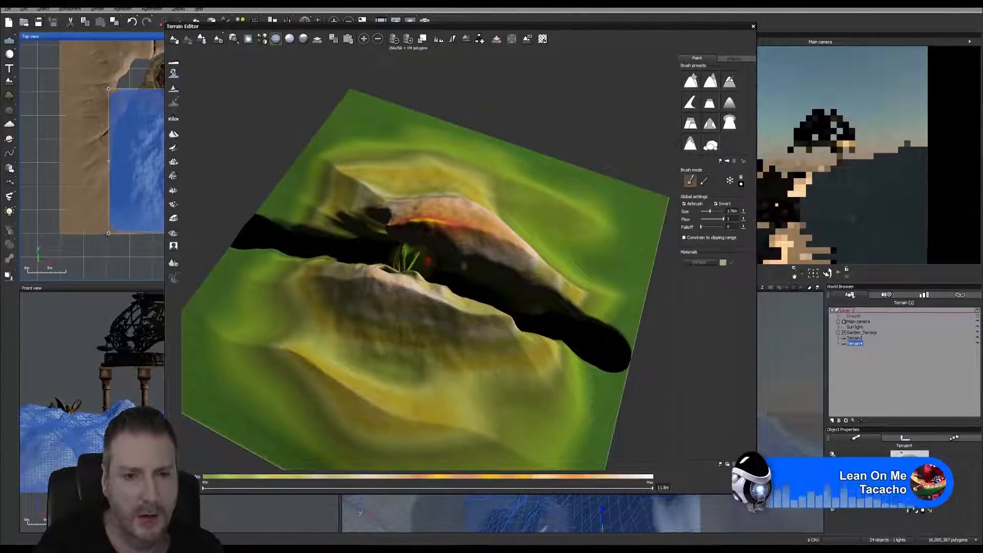
right_click_drag(477, 282, 428, 285)
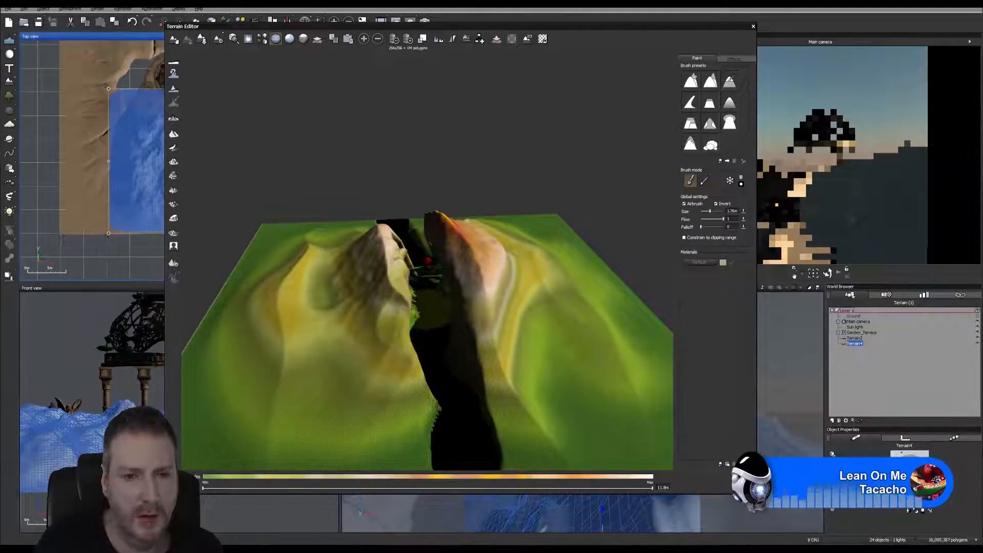
right_click_drag(436, 325, 392, 316)
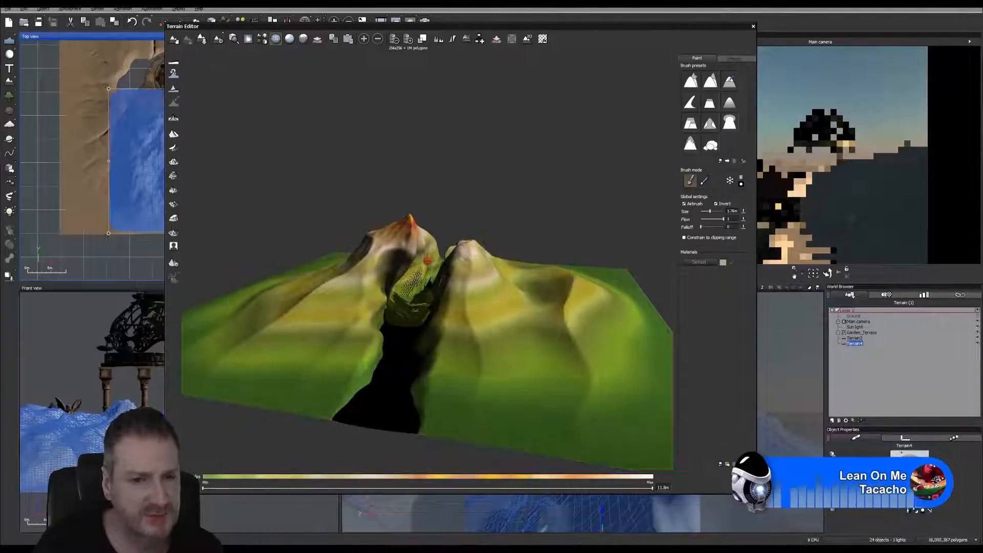
right_click_drag(401, 346, 404, 368)
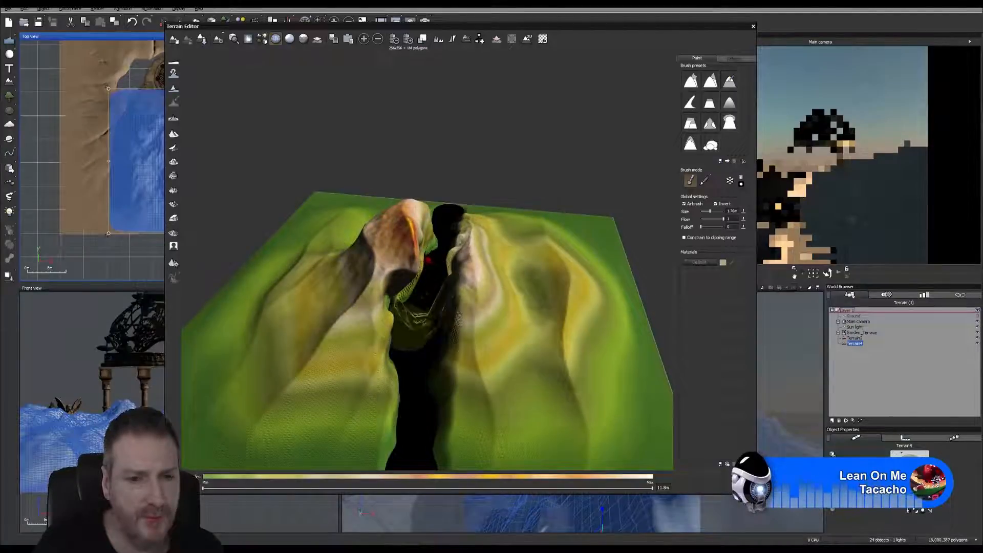
right_click_drag(422, 312, 377, 330)
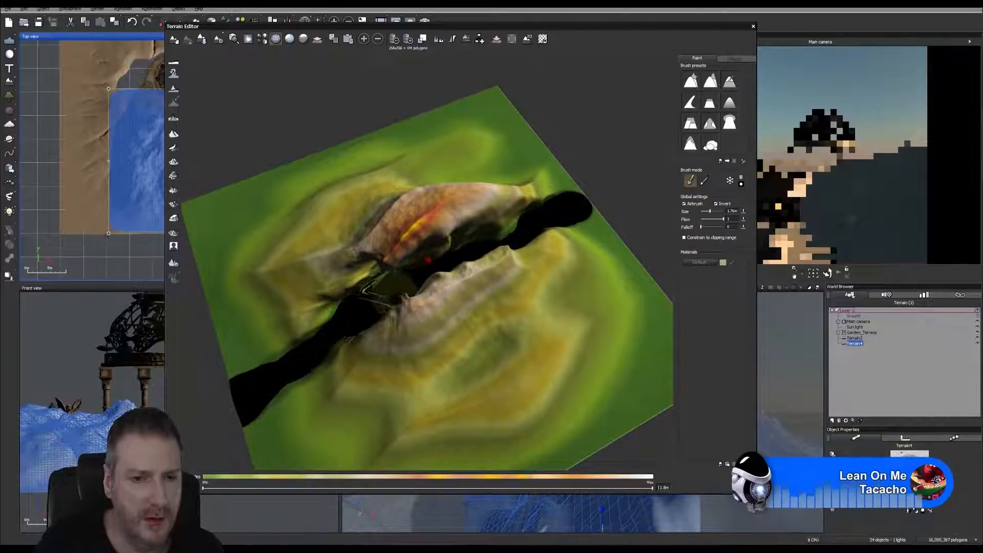
Step: Trim the leftover spikes along both trench walls near the terrain's centre
right_click_drag(489, 285, 379, 285)
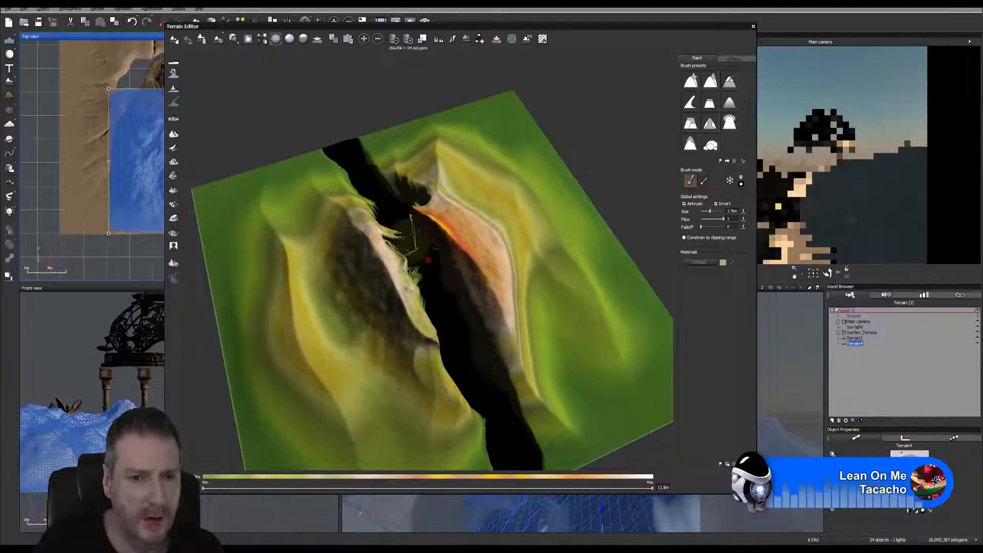
left_click_drag(412, 235, 412, 239)
right_click_drag(278, 141, 457, 109)
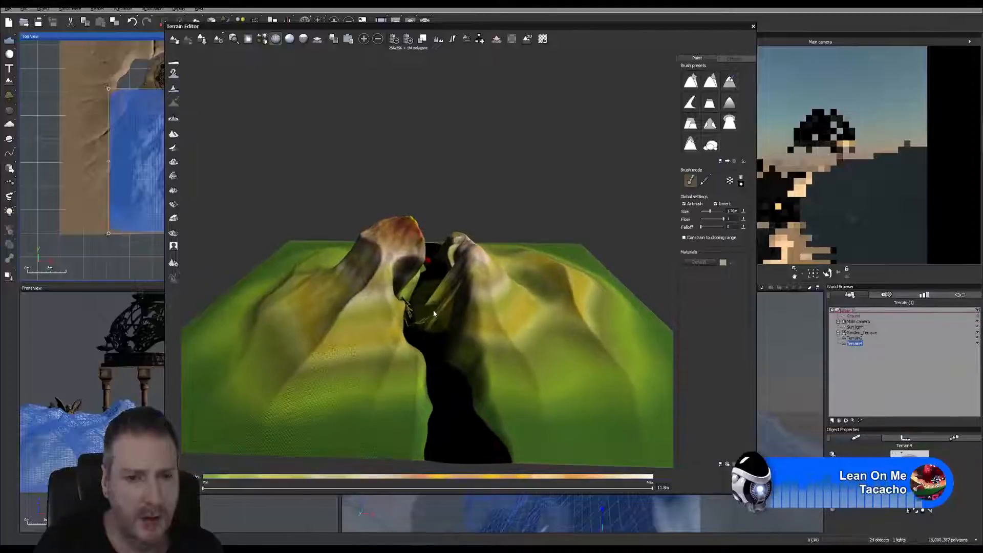
left_click_drag(428, 311, 428, 310)
right_click_drag(445, 198, 428, 333)
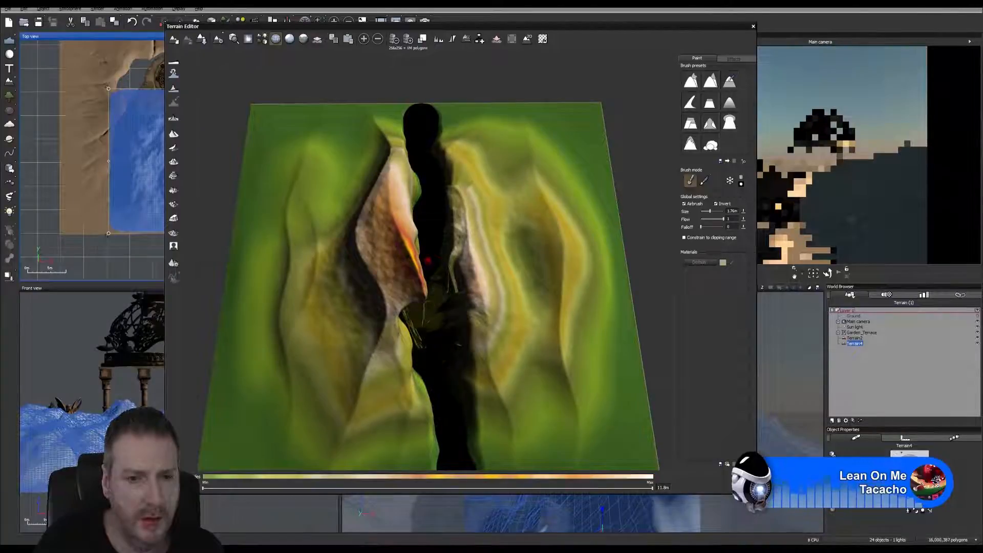
Step: Clear the last protruding fragments inside the trench at close range and accept the sculpted terrain
mouse_move(542, 184)
right_mouse_down()
mouse_move(391, 180)
mouse_move(336, 140)
mouse_move(334, 71)
right_mouse_up()
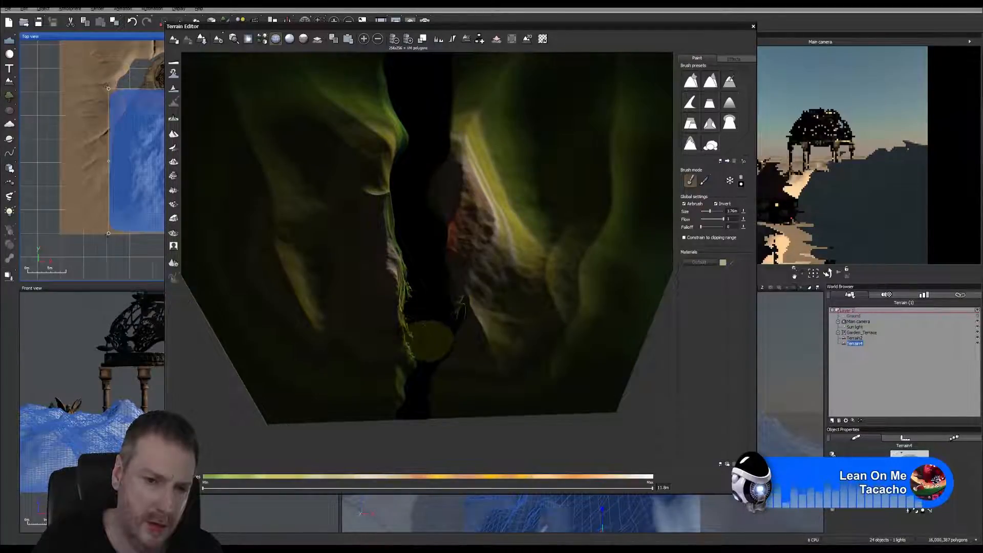
scroll(468, 427, "up", 4)
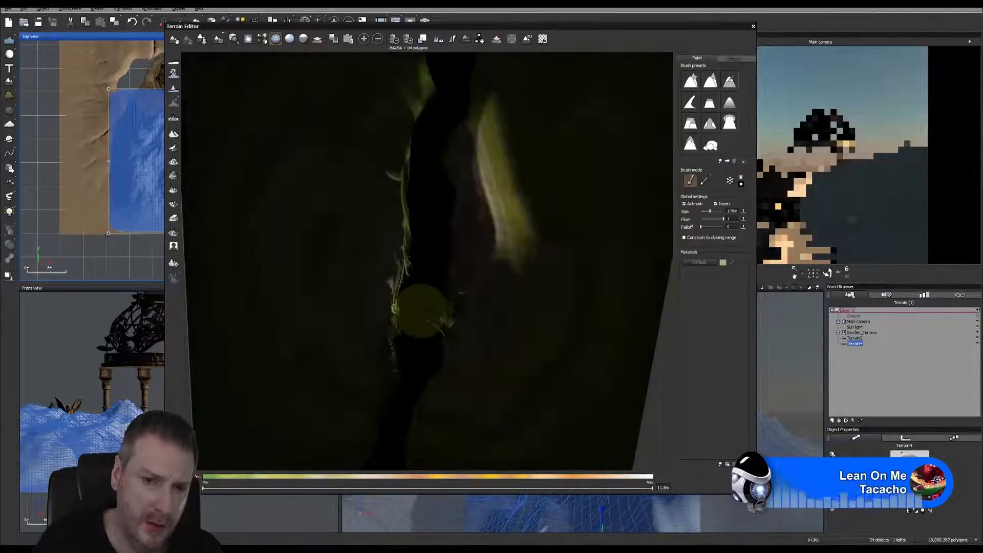
scroll(472, 287, "down", 5)
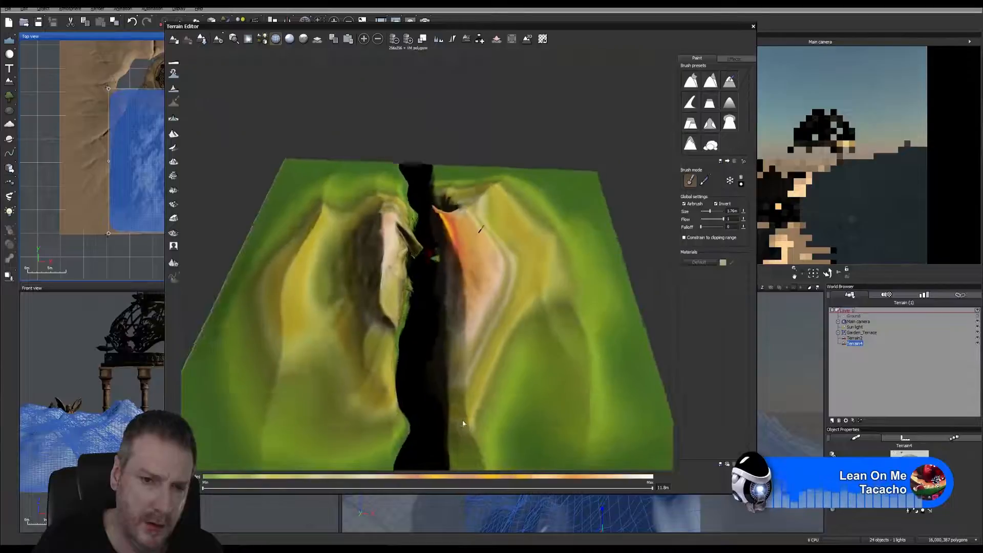
right_click_drag(471, 438, 470, 429)
left_click_drag(426, 252, 416, 232)
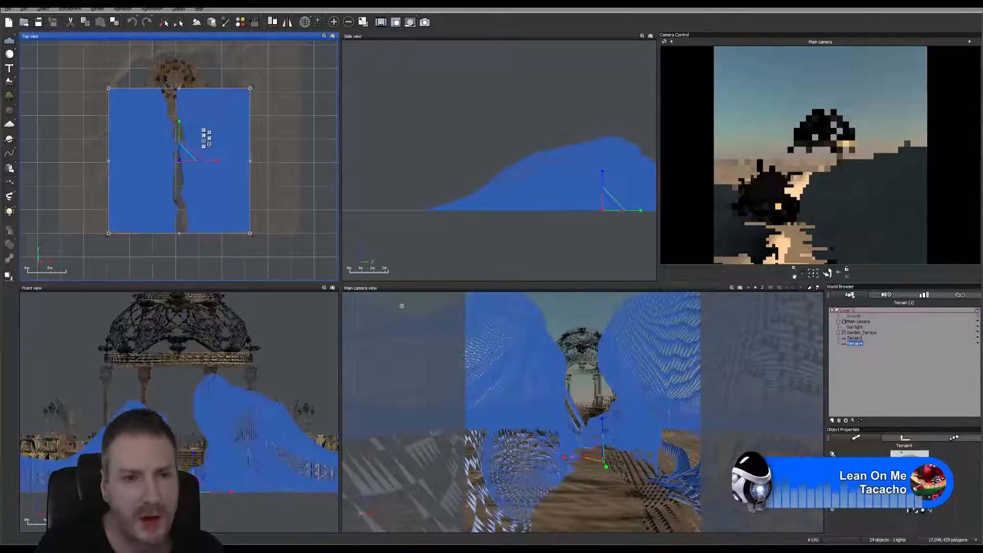
Step: Squash the trenched terrain vertically into low dunes and try narrowing it to about half its width
left_click_drag(193, 453, 193, 473)
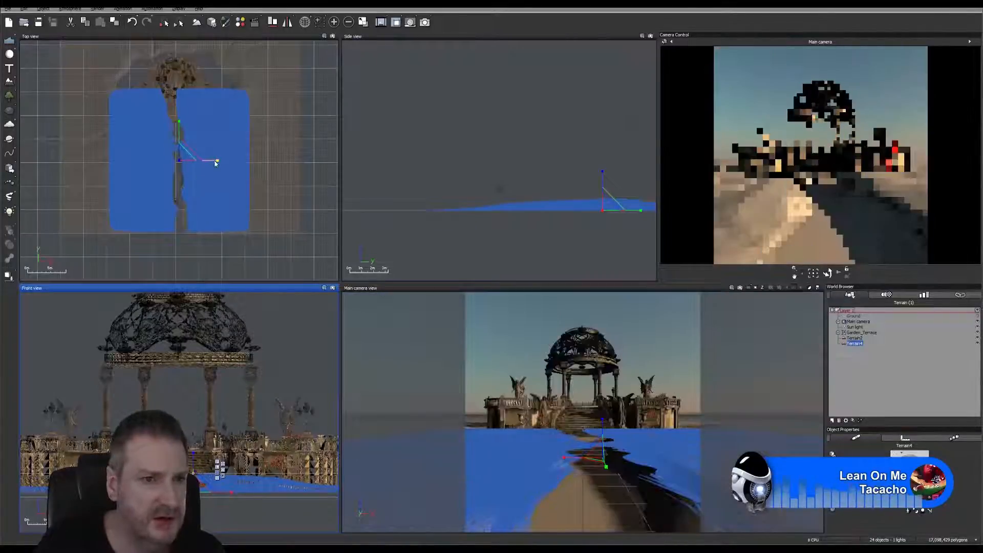
left_click_drag(217, 160, 196, 160)
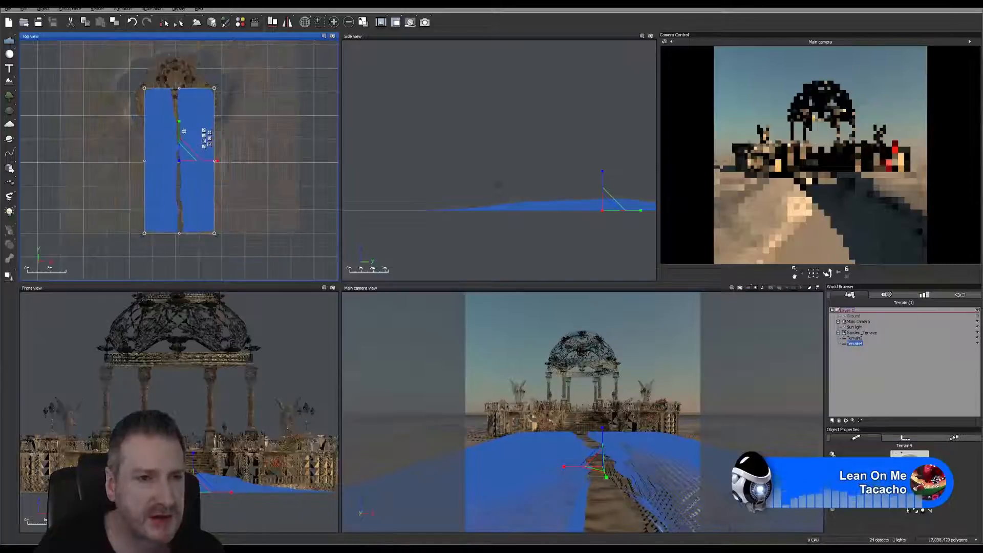
Step: Scale the terrain down uniformly, position it in front of the terrace with its trench aligned to the stairs, and deselect it
left_click_drag(179, 121, 209, 199)
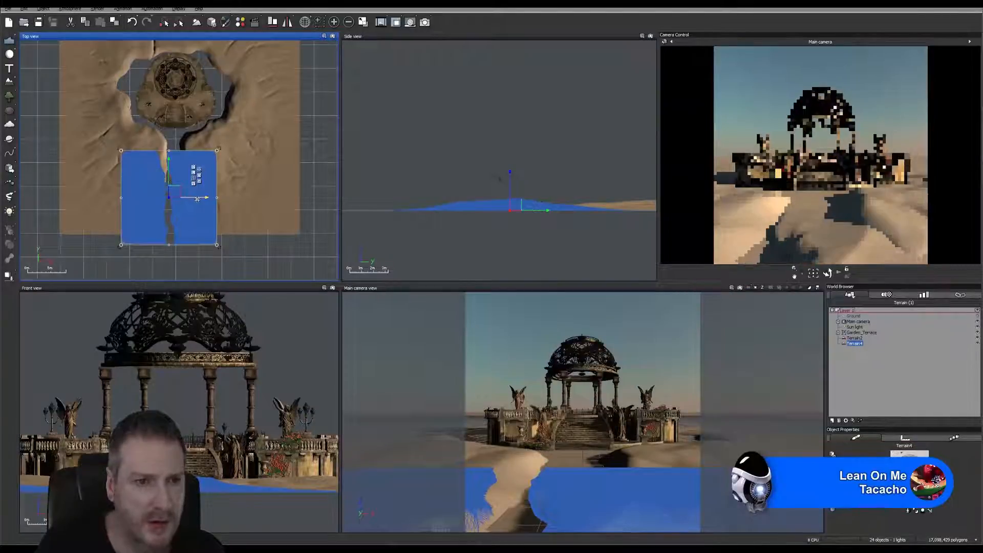
left_click_drag(204, 198, 176, 155)
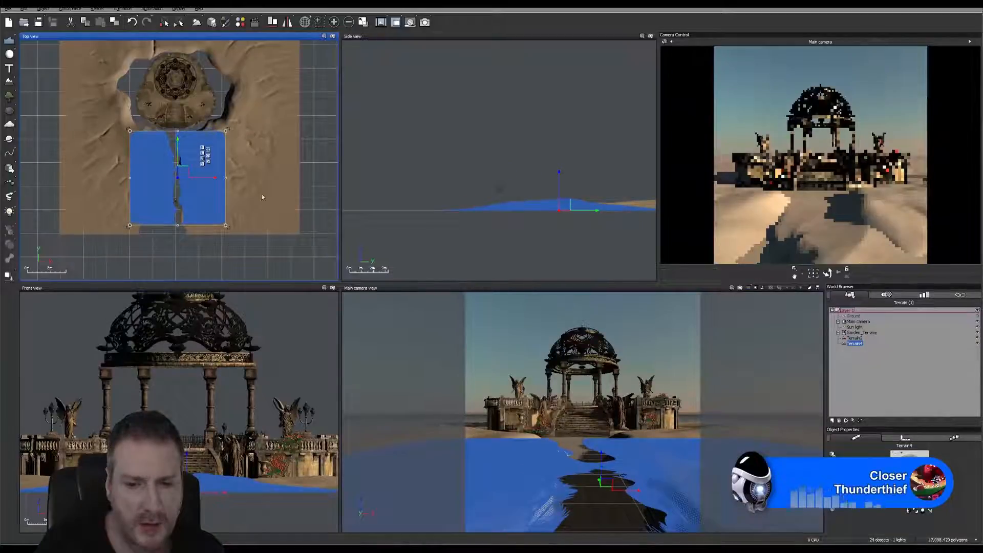
left_click(889, 373)
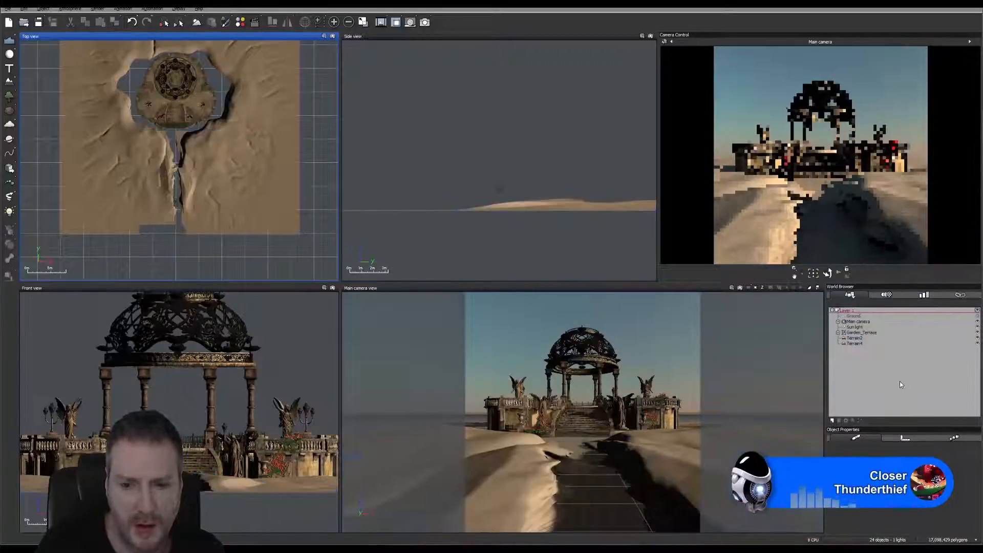
Step: Flatten the trenched terrain in front of the terrace vertically into a very low sand layer, and deselect it
left_click(850, 344)
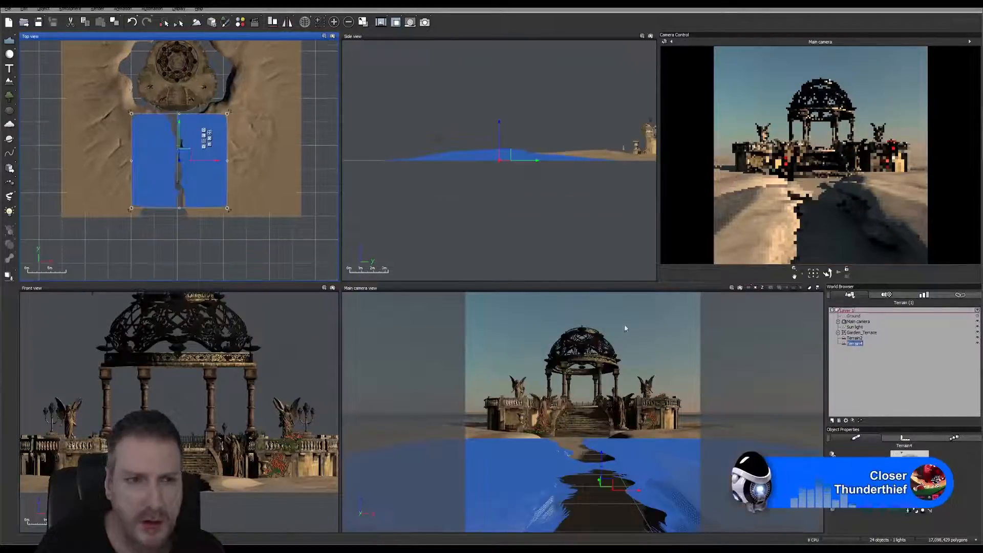
right_click_drag(199, 445, 192, 365)
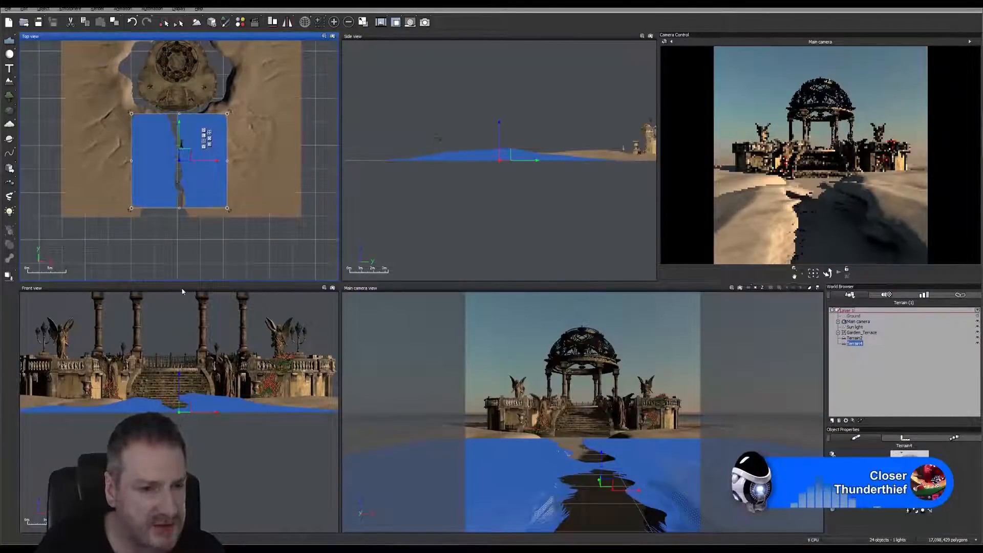
left_click(185, 389)
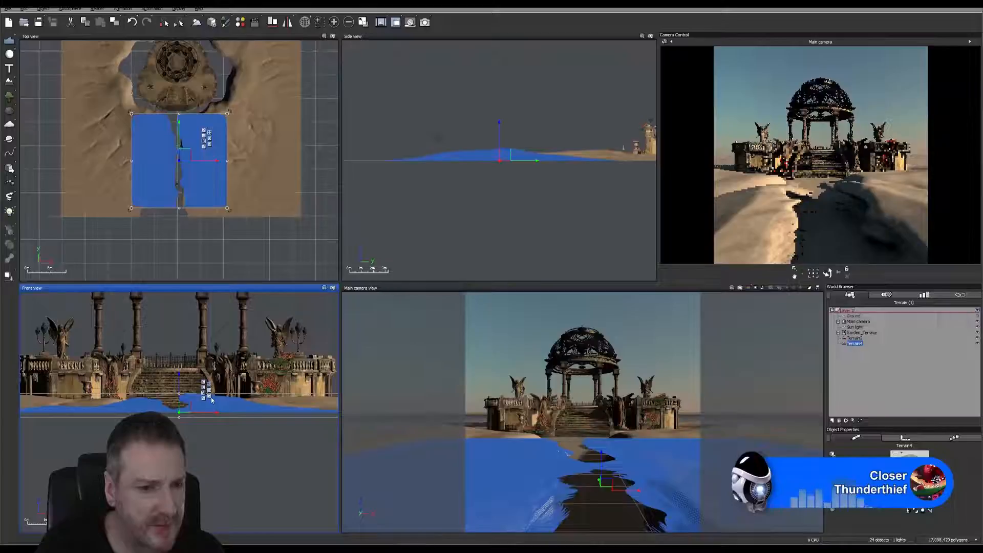
scroll(197, 395, "up", 4)
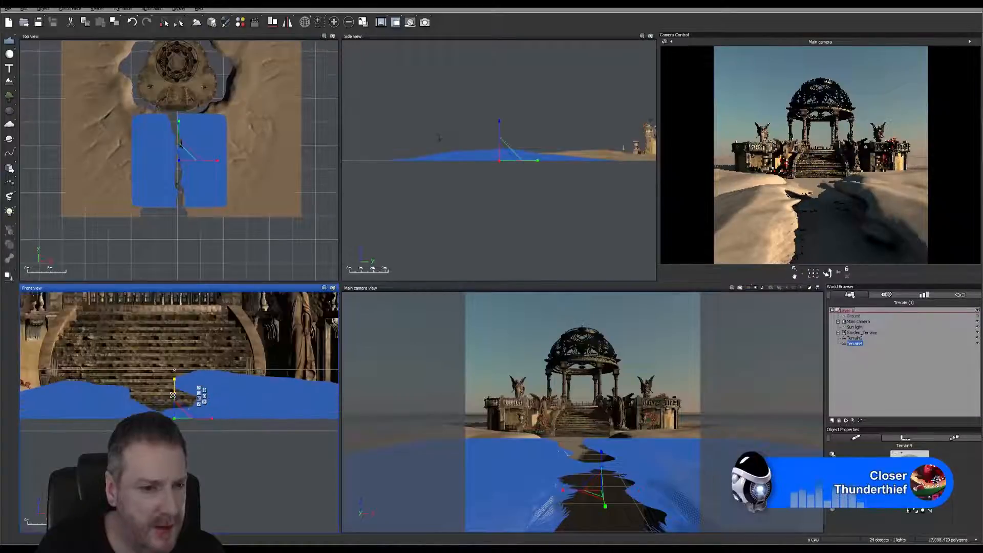
left_click_drag(175, 385, 175, 411)
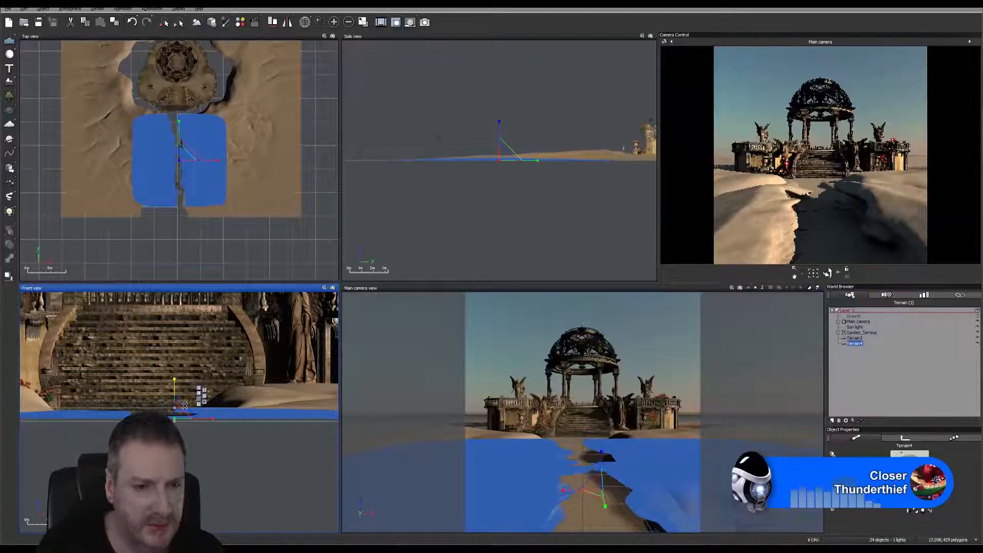
left_click(896, 373)
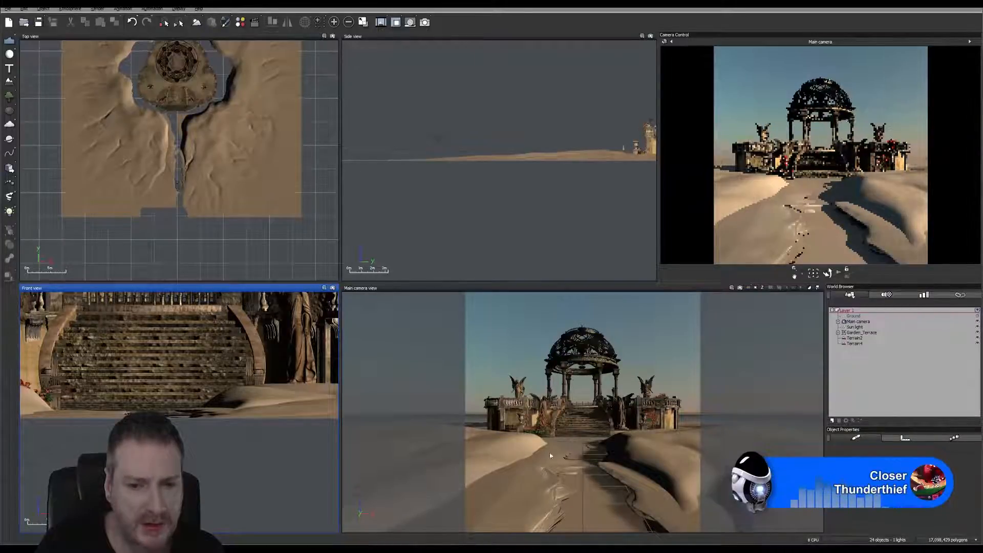
Step: Stretch the trenched terrain sideways to about 1.7 times its width to broaden the path, and deselect it
left_click(166, 198)
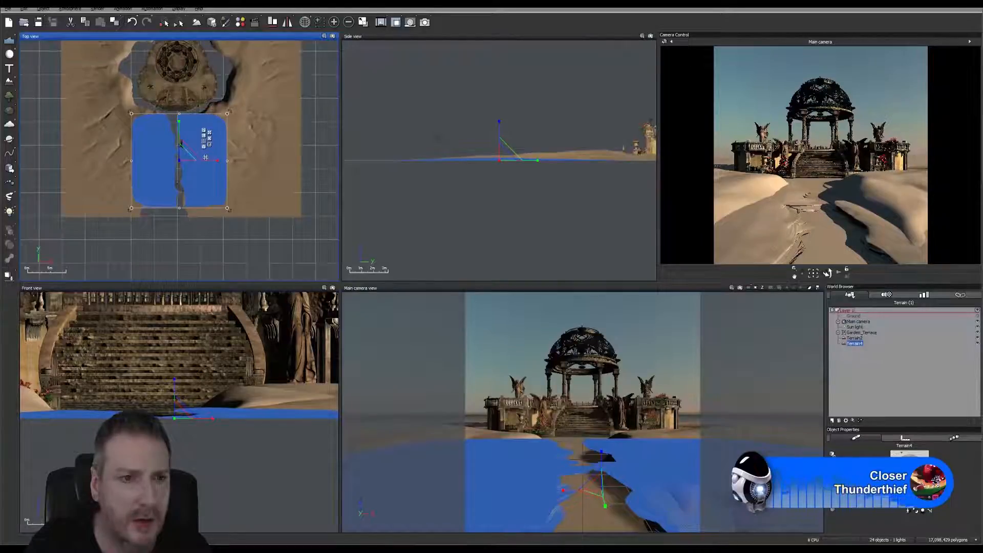
mouse_move(210, 160)
left_mouse_down()
mouse_move(260, 158)
mouse_move(230, 158)
left_mouse_up()
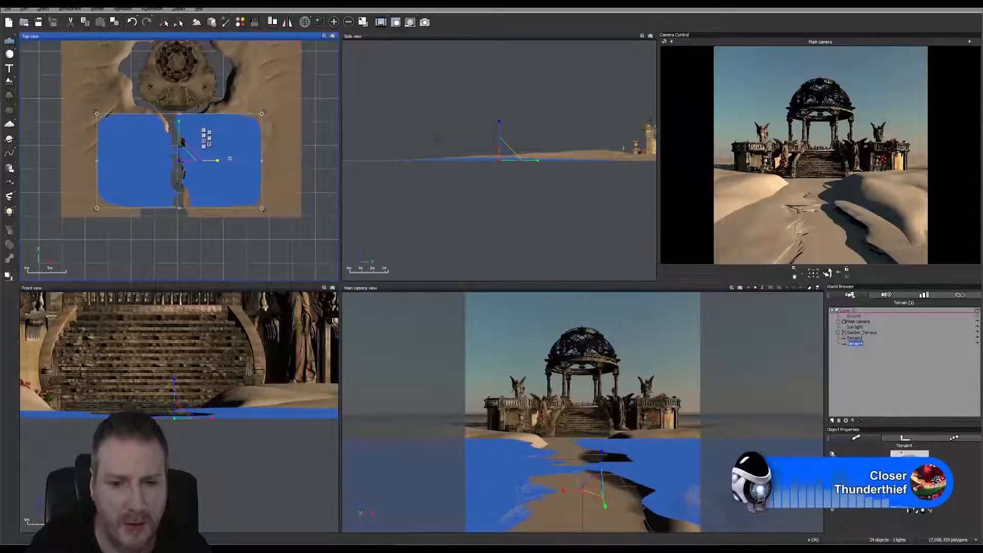
left_click(888, 368)
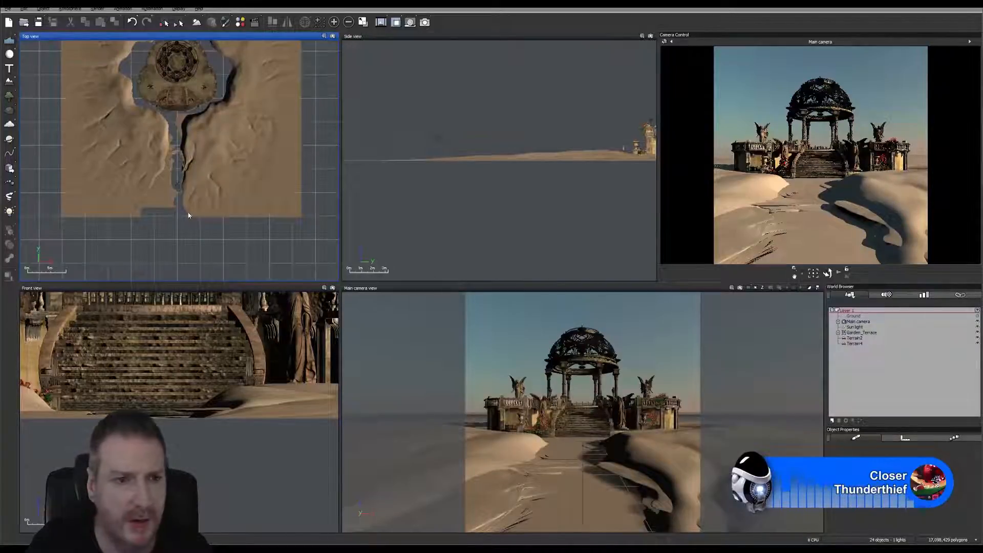
Step: Narrow the trenched terrain slightly, shift it sideways to line its path up with the stairs, and deselect it
left_click(200, 192)
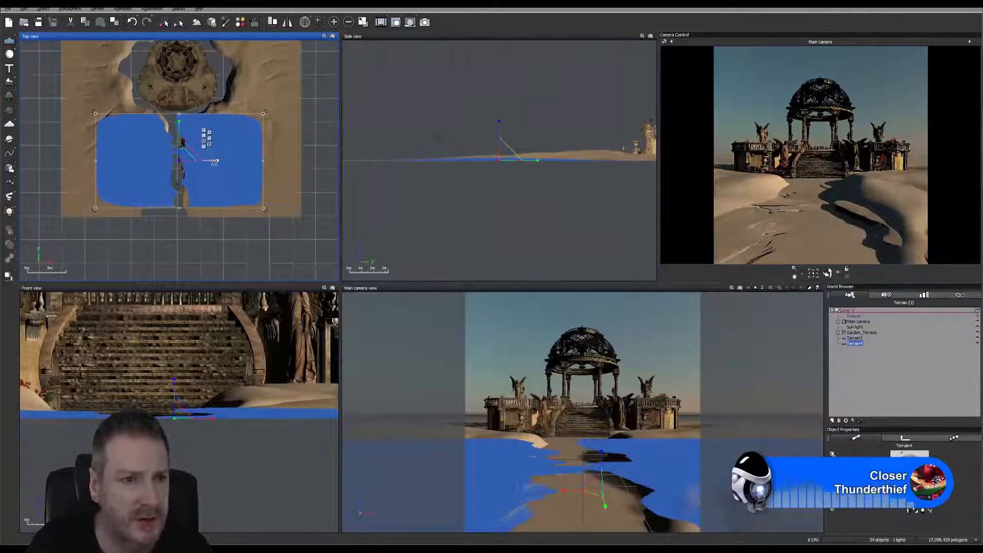
left_click_drag(216, 160, 204, 160)
left_click(209, 133)
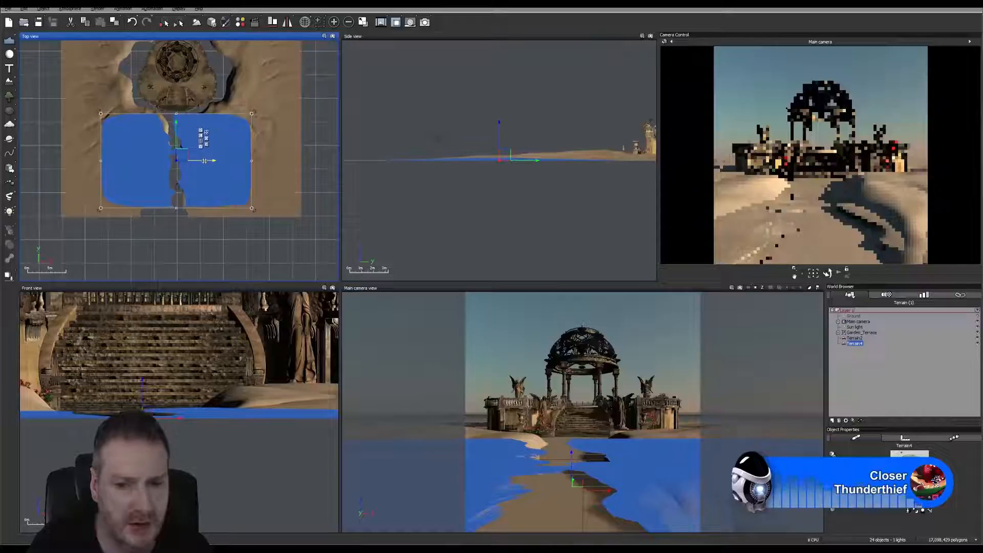
left_click(868, 383)
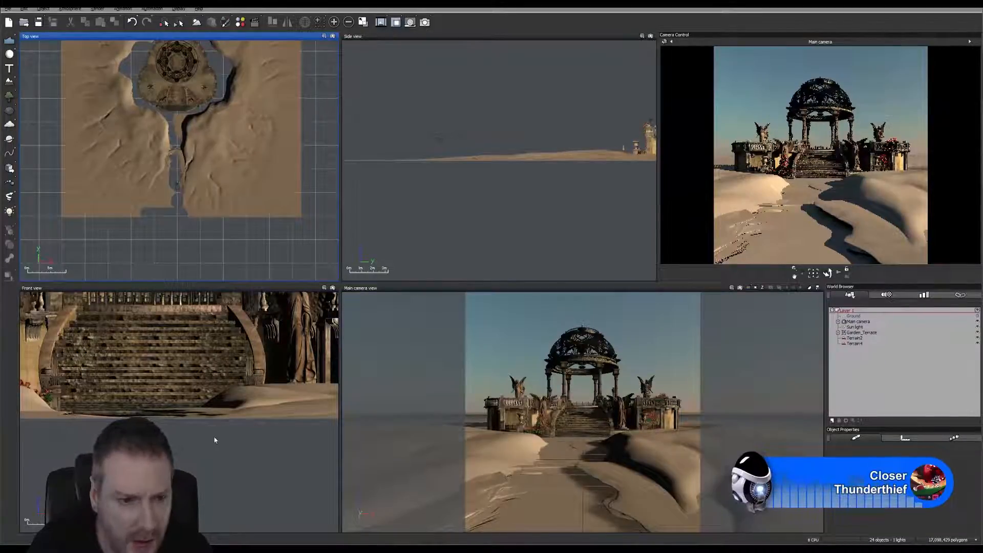
Step: Open the trenched terrain in front of the terrace in the Terrain Editor
scroll(538, 212, "up", 3)
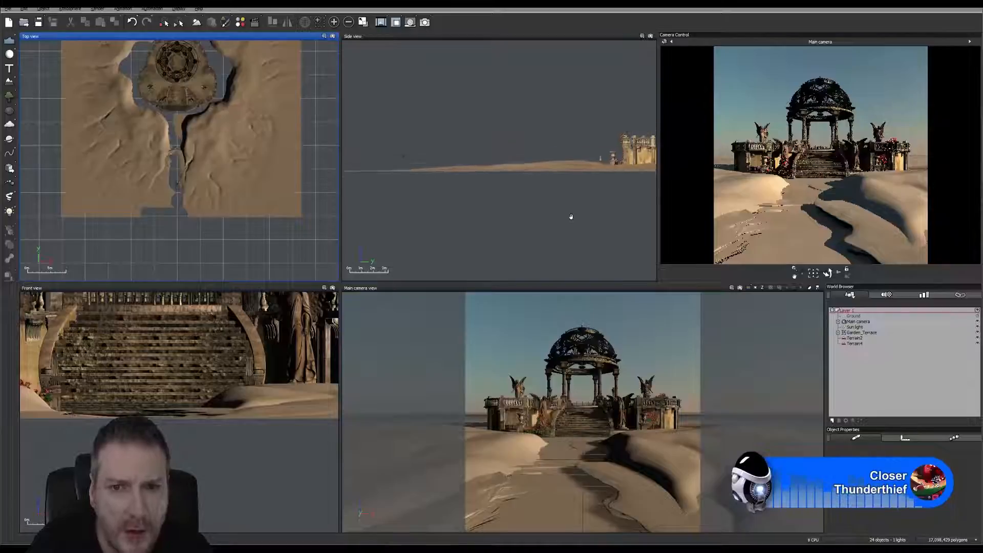
scroll(481, 231, "down", 2)
scroll(616, 224, "down", 3)
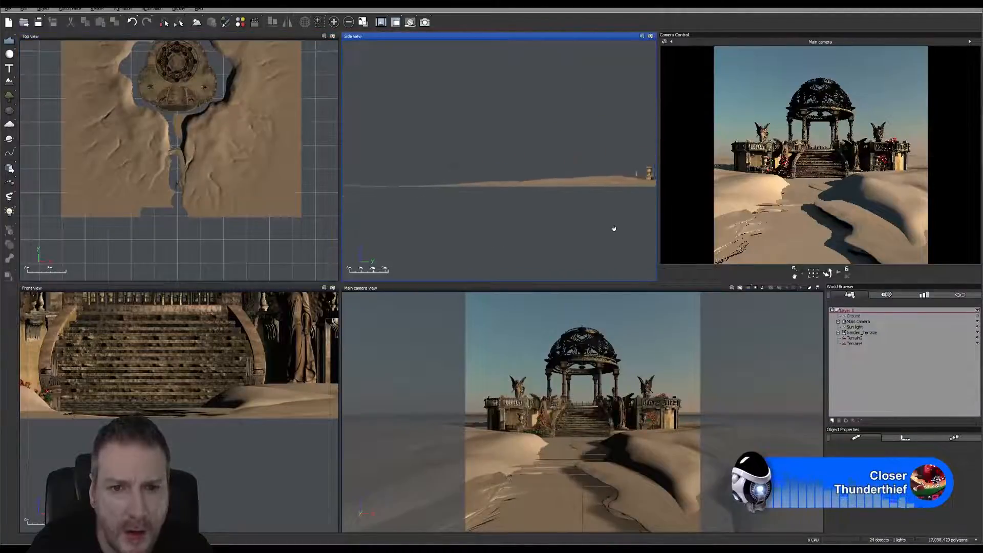
left_click(855, 343)
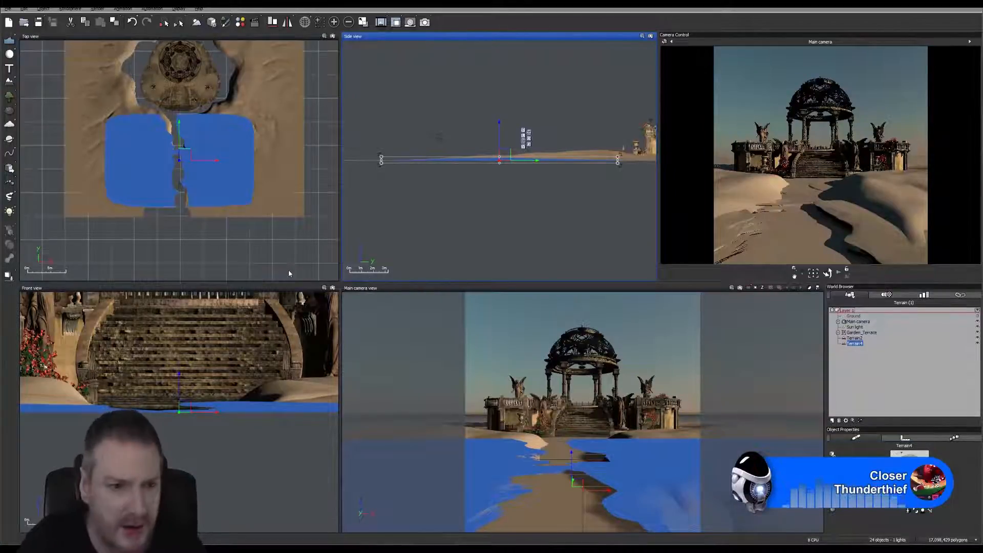
left_click(225, 193)
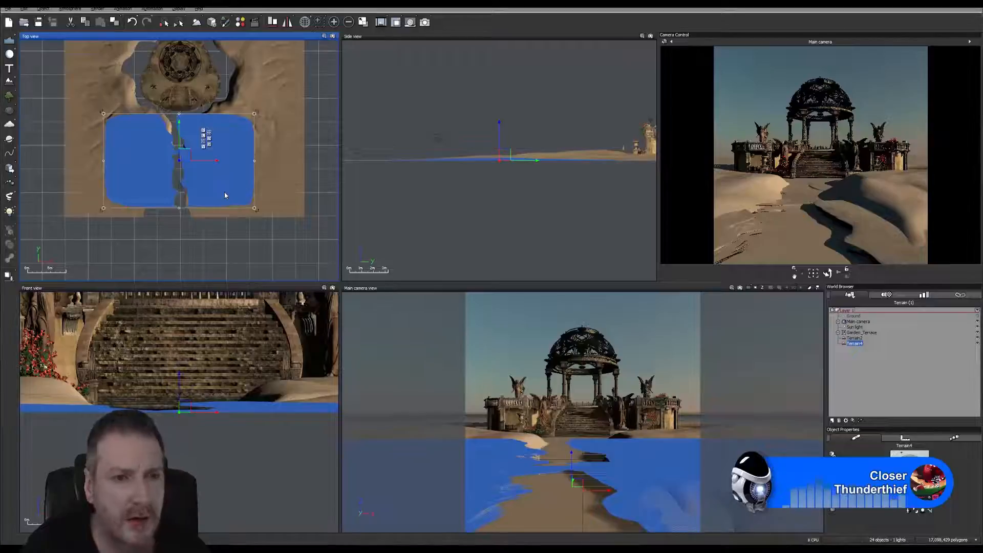
double_click(224, 194)
Step: Carve the trench wider and cleaner along its whole length with the inverted airbrush, removing spikes near the centre
right_click_drag(584, 306, 570, 321)
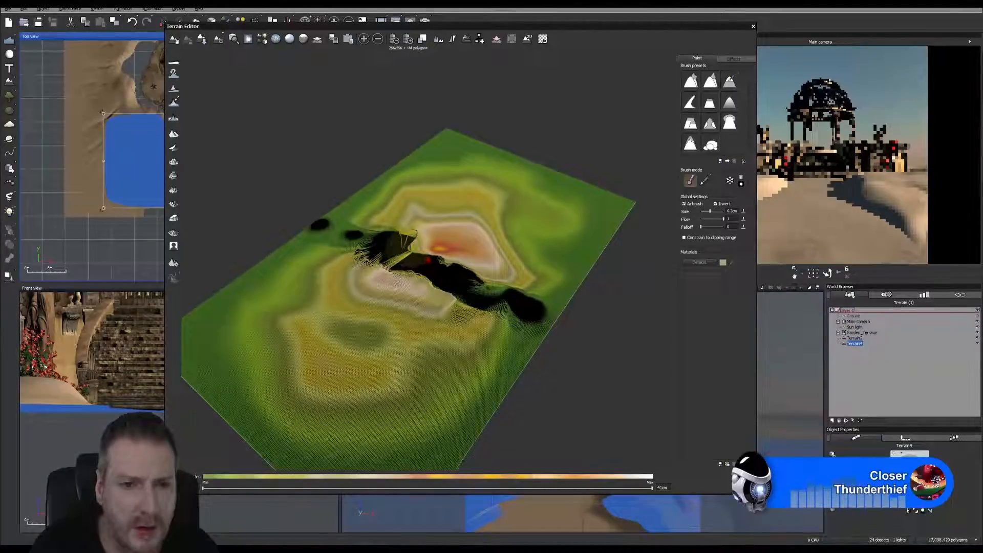
mouse_move(411, 245)
left_mouse_down()
mouse_move(456, 275)
mouse_move(314, 221)
mouse_move(560, 330)
mouse_move(520, 311)
left_mouse_up()
right_click_drag(331, 309, 580, 293)
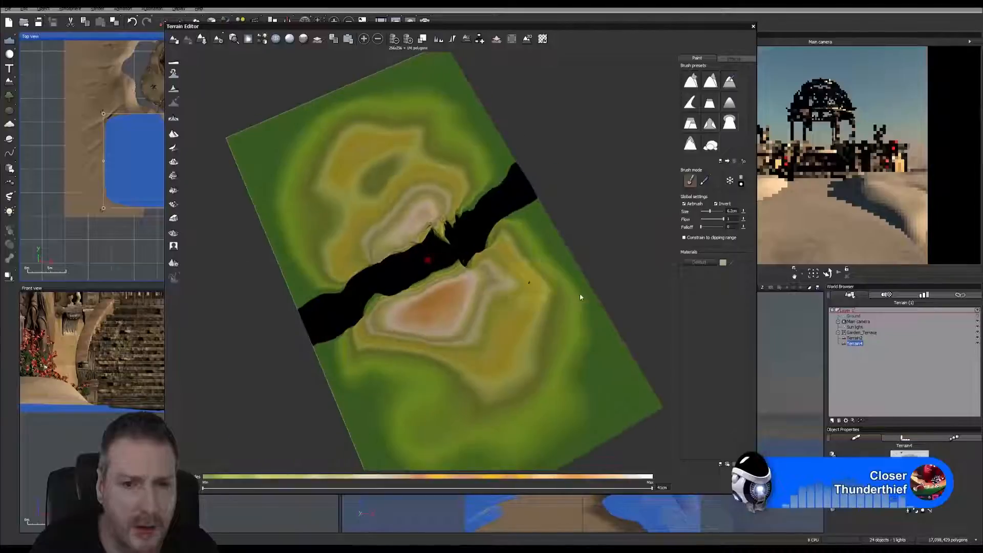
left_click_drag(440, 242, 444, 237)
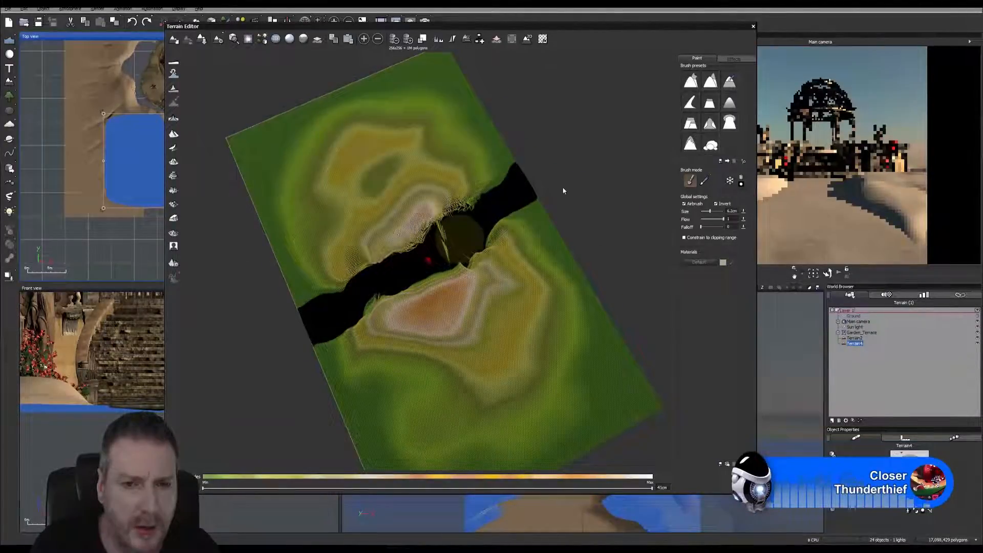
Step: Raise the terrain's lower clipping limit until its flat outer borders are cut away around the two dunes
right_click_drag(627, 179, 557, 239)
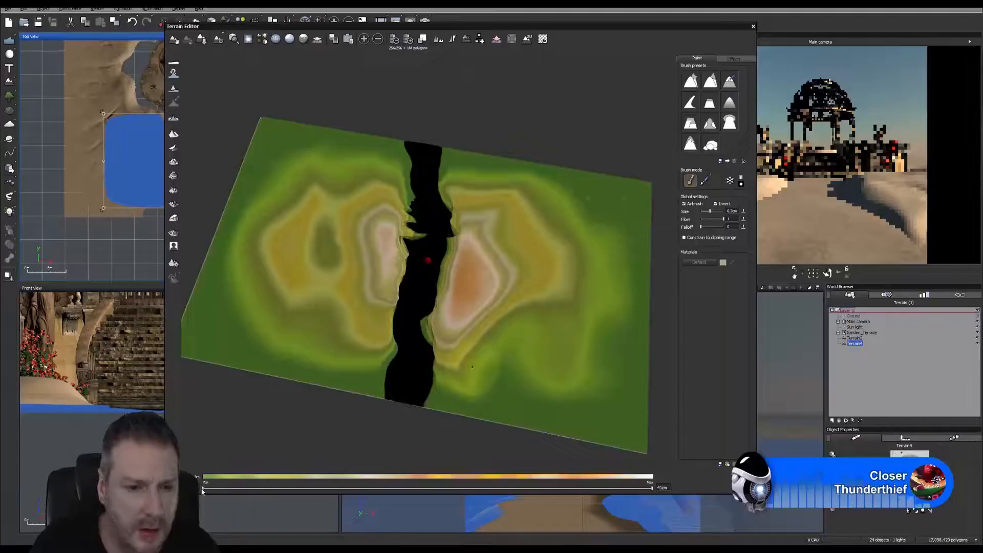
left_click_drag(203, 490, 230, 488)
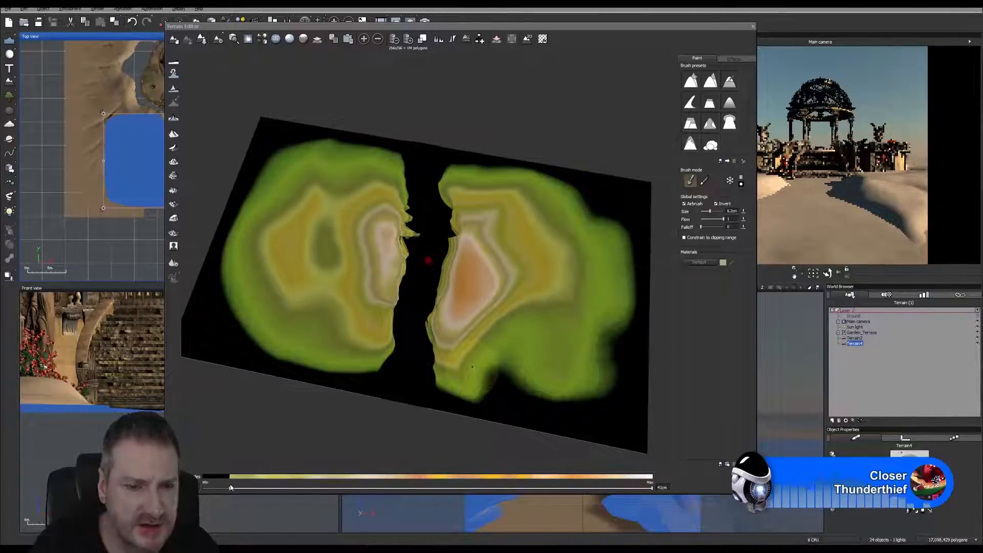
right_click_drag(340, 413, 383, 379)
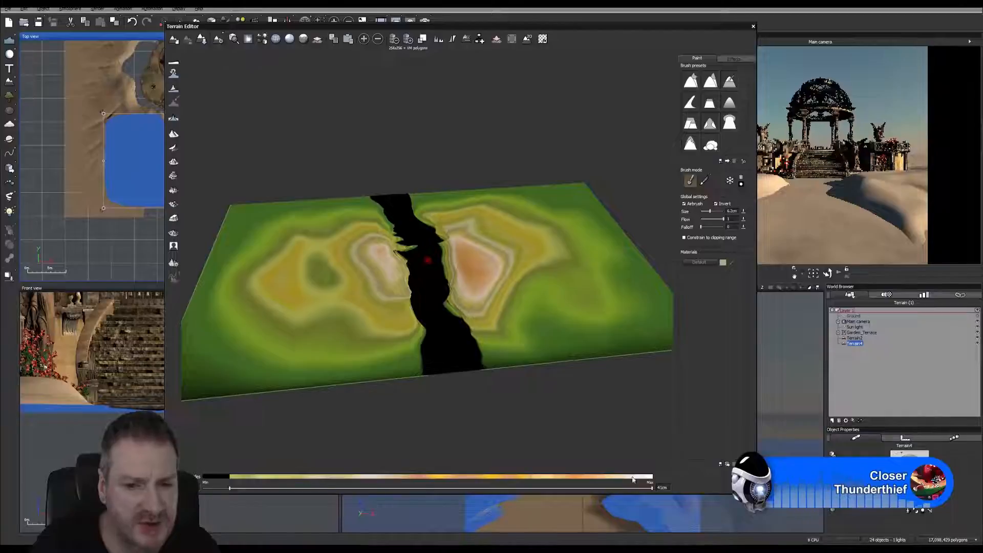
right_click_drag(489, 433, 476, 444)
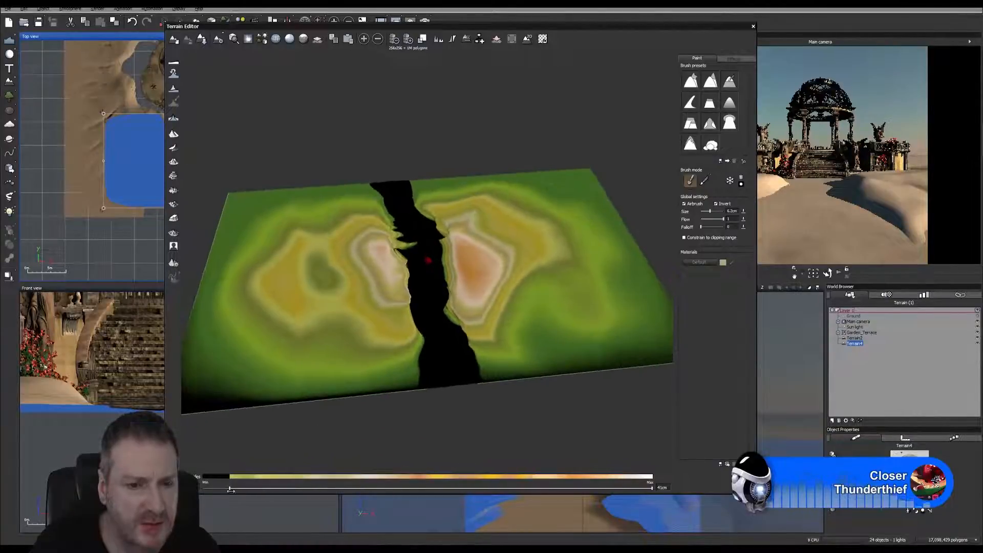
left_click_drag(229, 490, 282, 477)
left_click_drag(281, 477, 244, 484)
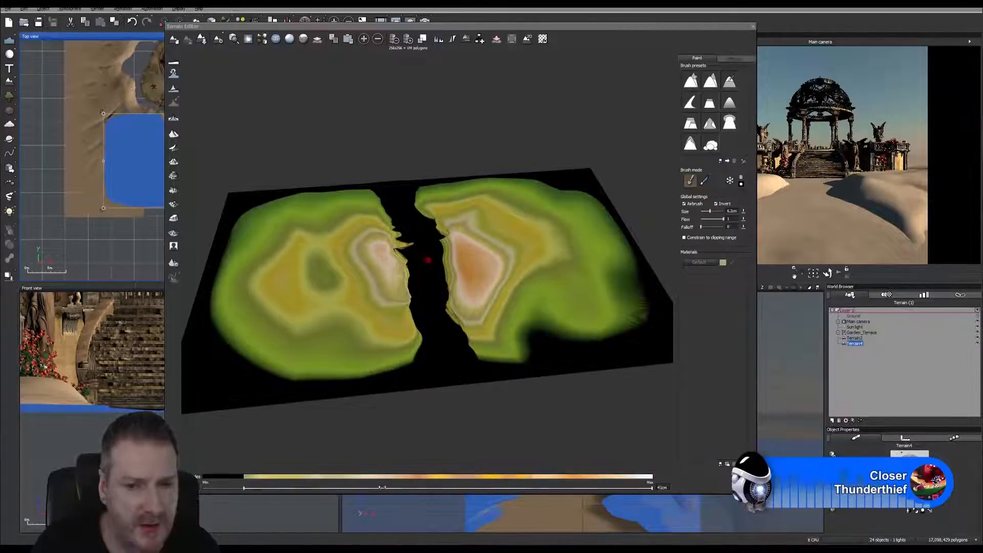
Step: Trim the leftover fragments along the trench wall and outer dune edge, and accept the clipped terrain
right_click_drag(505, 411, 445, 378)
left_click_drag(428, 236, 436, 234)
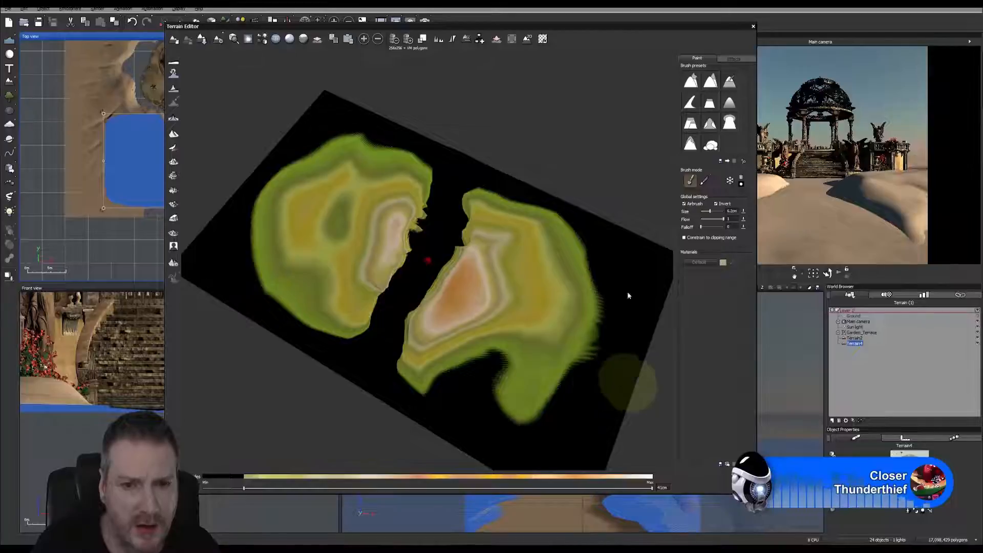
right_click_drag(628, 291, 608, 135)
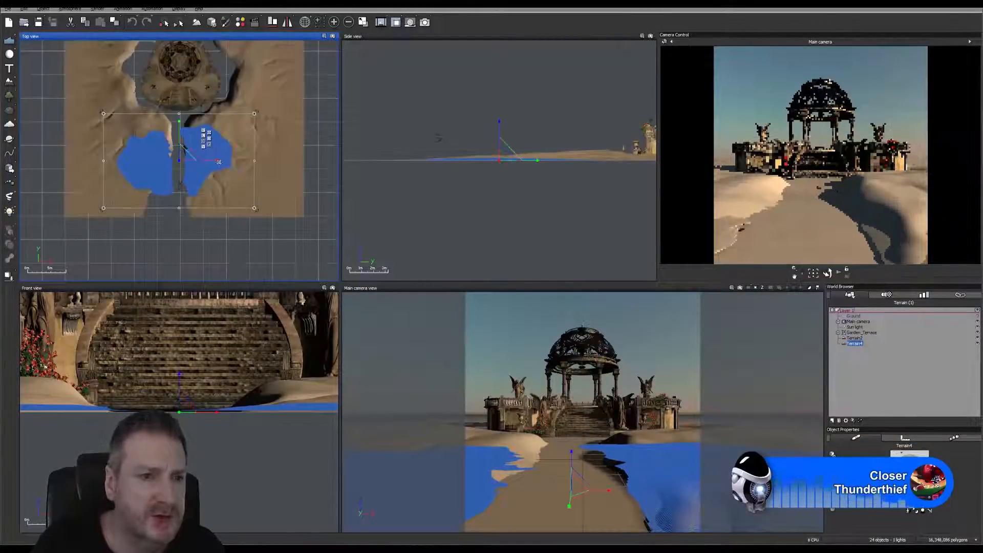
Step: Narrow the clipped terrain to about half its width, lengthen it along the path, align it with the stairs, and deselect it
left_click_drag(218, 160, 181, 135)
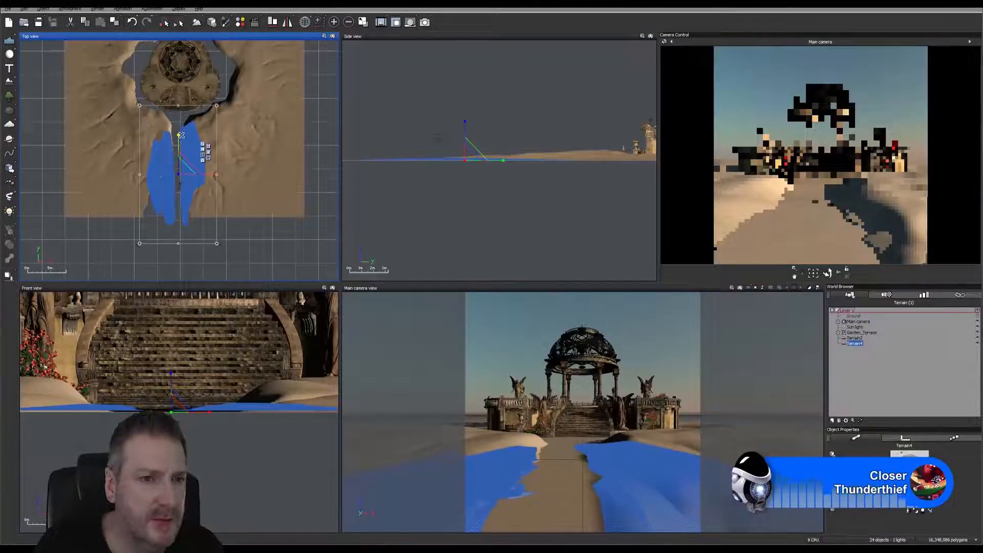
left_click(208, 149)
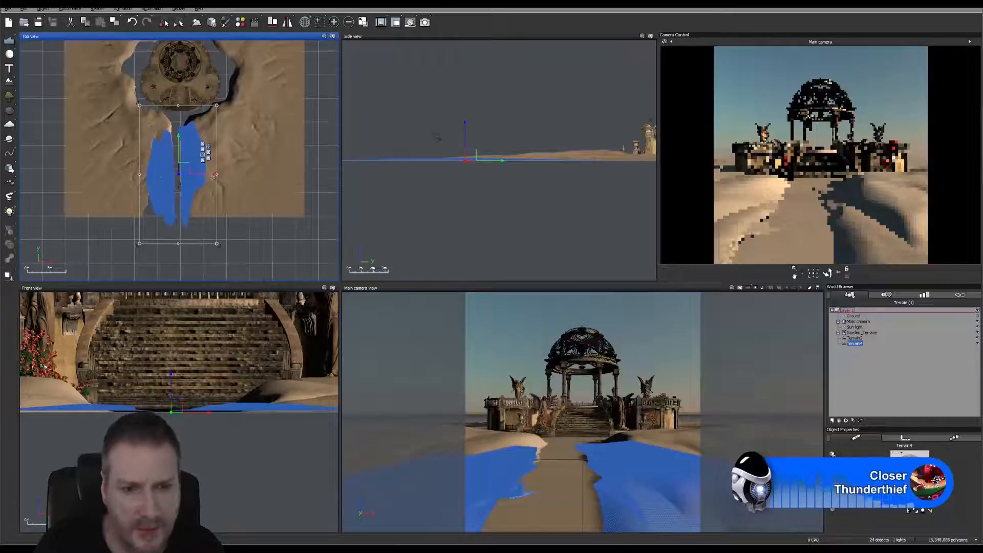
left_click_drag(210, 174, 213, 175)
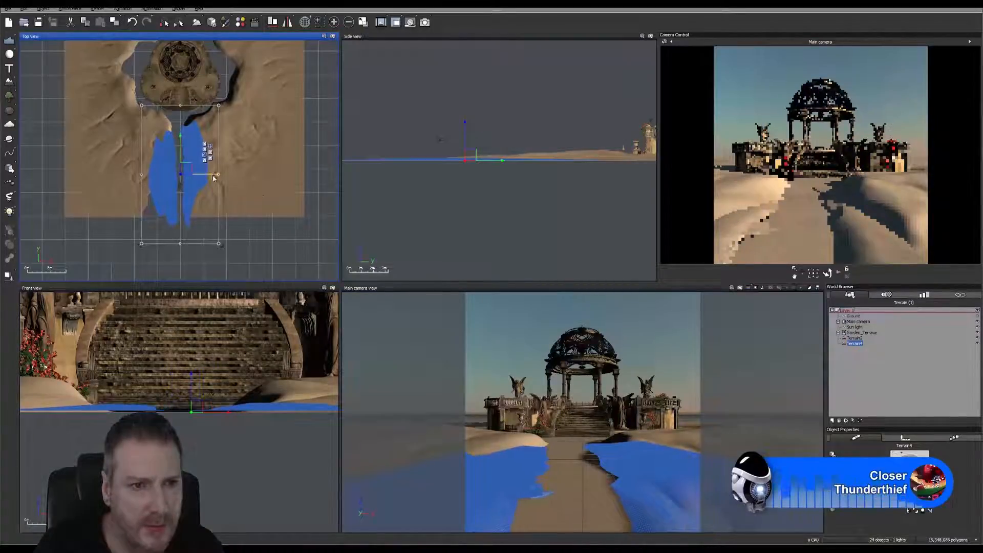
left_click(303, 269)
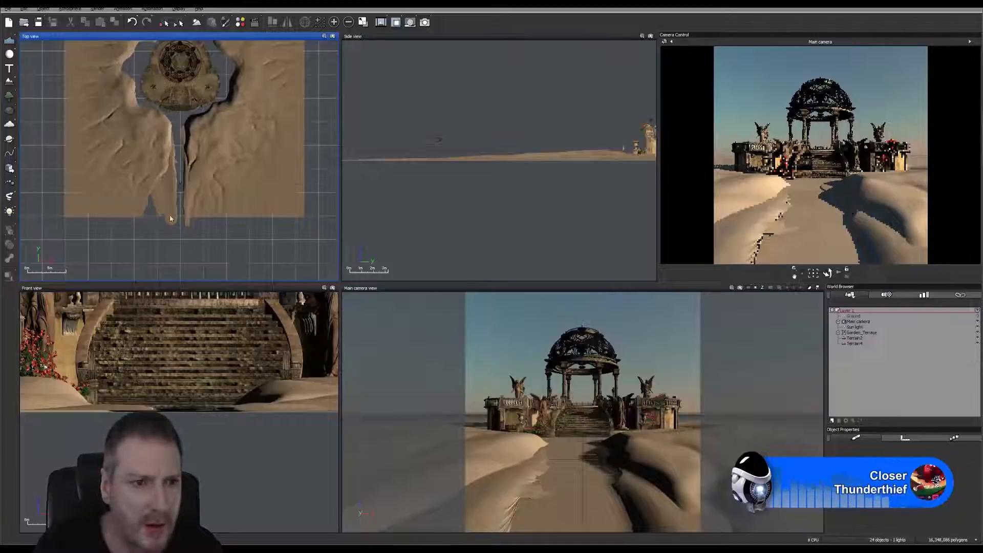
Step: Rotate the clipped terrain about its vertical axis, shift it sideways to line the trench up with the stairs, and deselect it
left_click(208, 182)
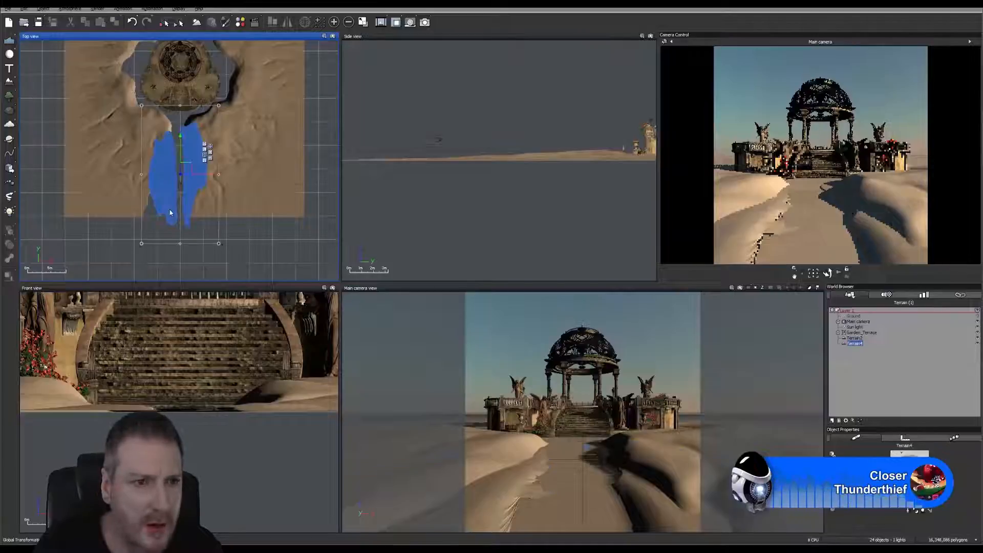
left_click(209, 153)
left_click_drag(168, 160, 210, 222)
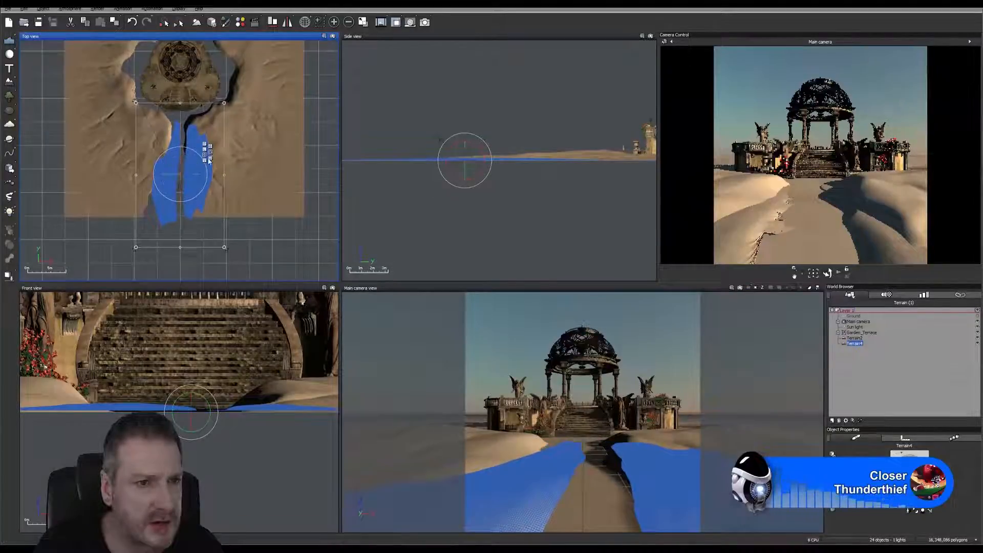
left_click(210, 151)
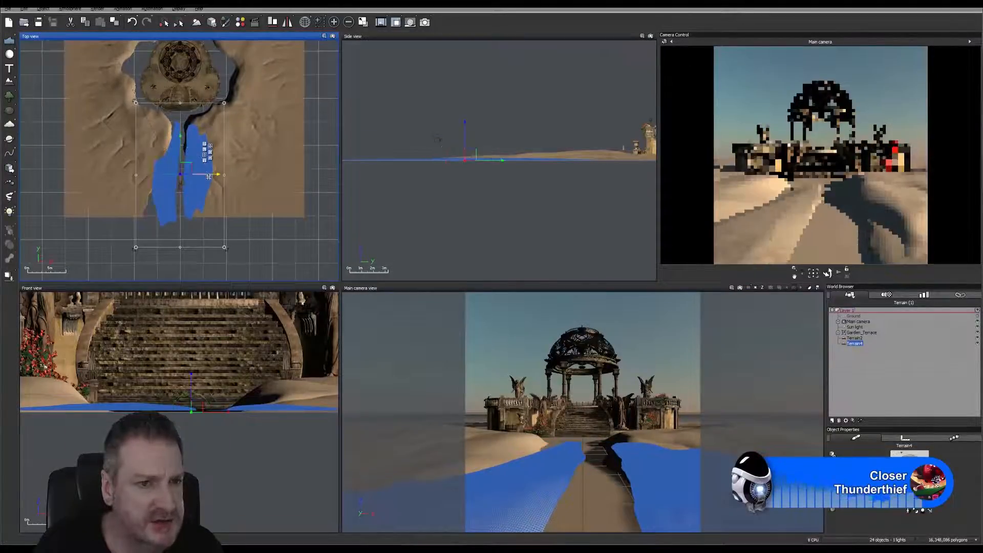
left_click_drag(209, 175, 207, 178)
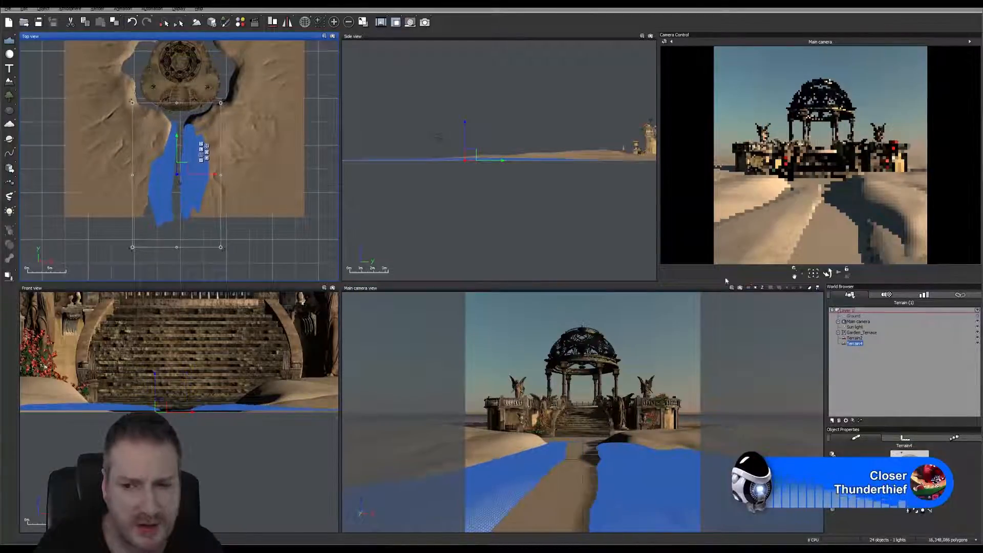
left_click(881, 382)
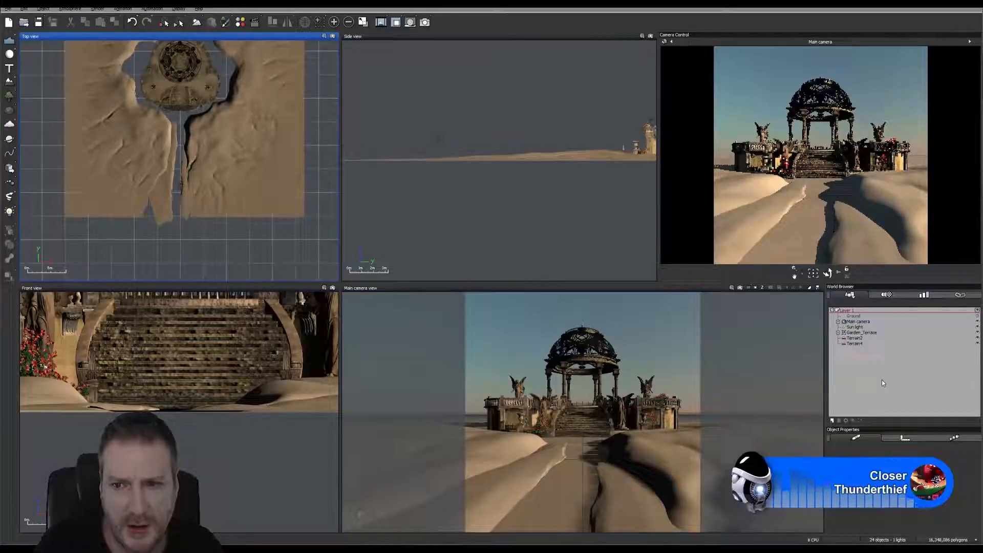
Step: Select the trench terrain and lower it slightly at the foot of the stairs
left_click(854, 343)
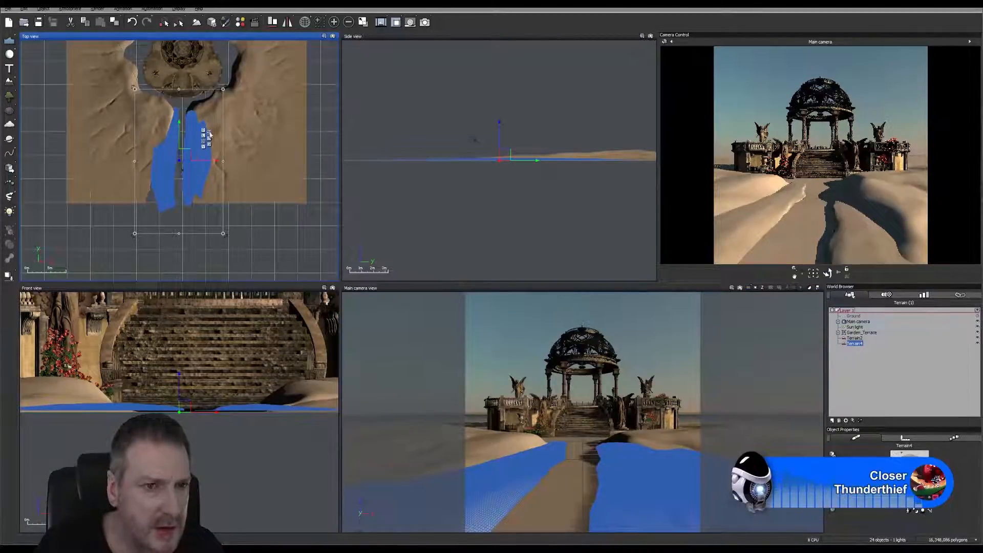
left_click(181, 384)
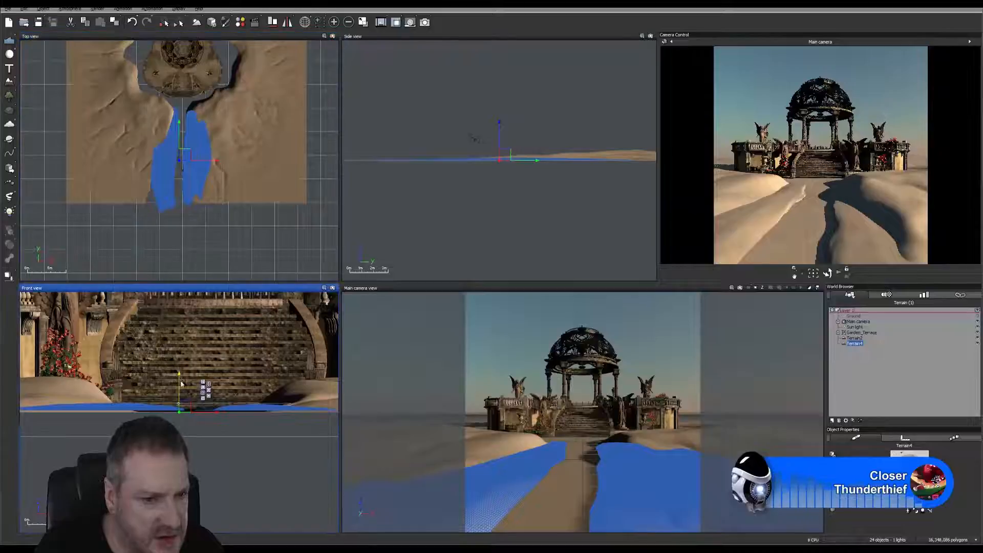
left_click_drag(180, 384, 188, 383)
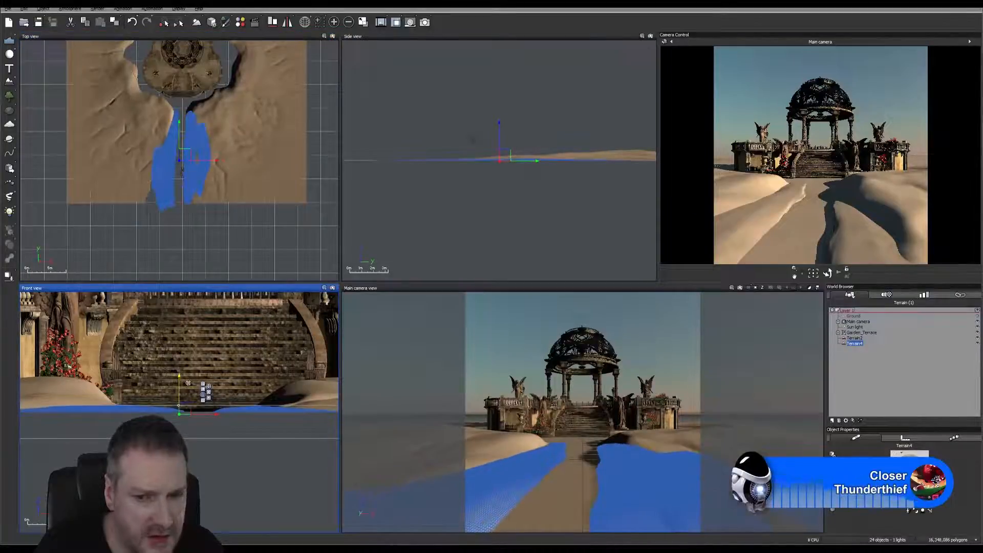
Step: Reduce the height of the large dune terrain slightly so it sits lower around the stairs, and deselect it
left_click(319, 391)
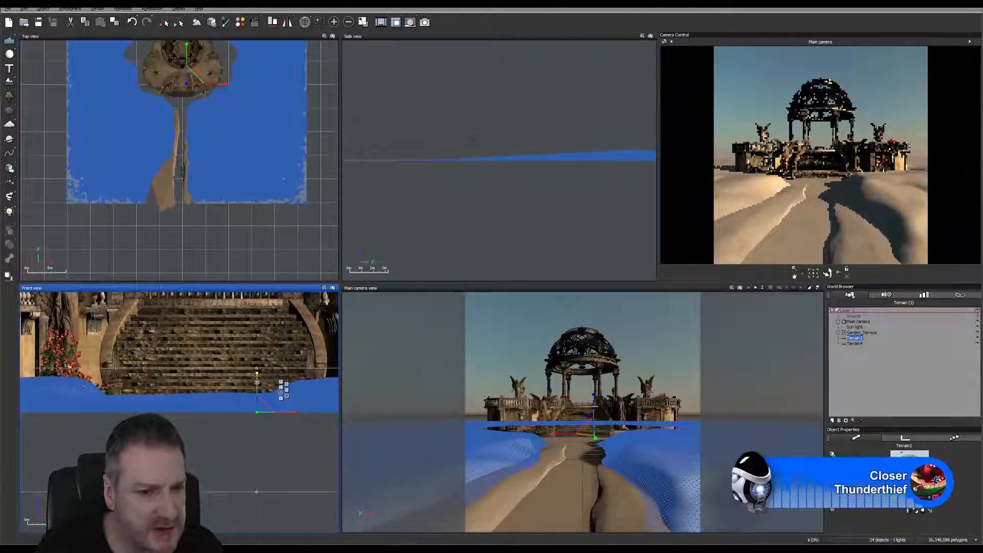
left_click_drag(257, 378, 257, 383)
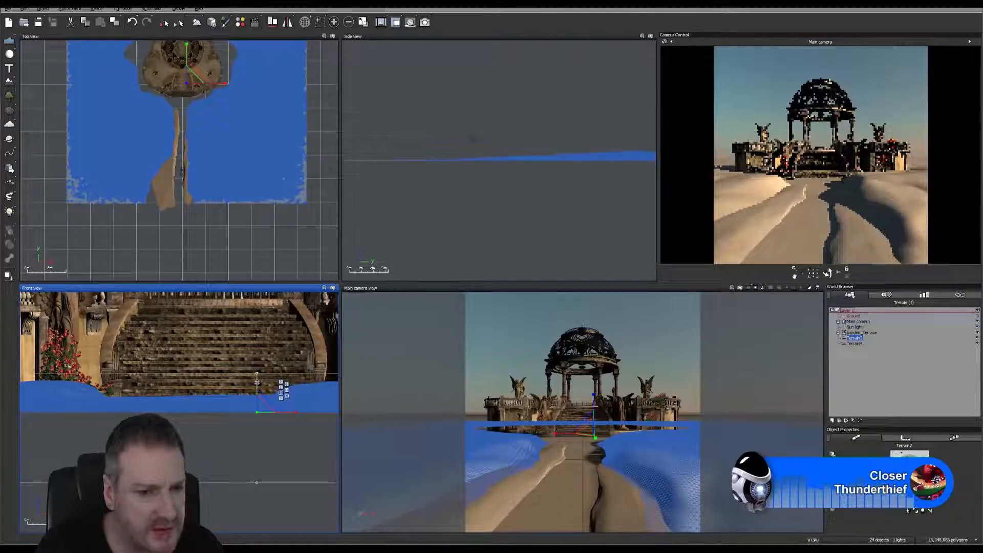
left_click(883, 392)
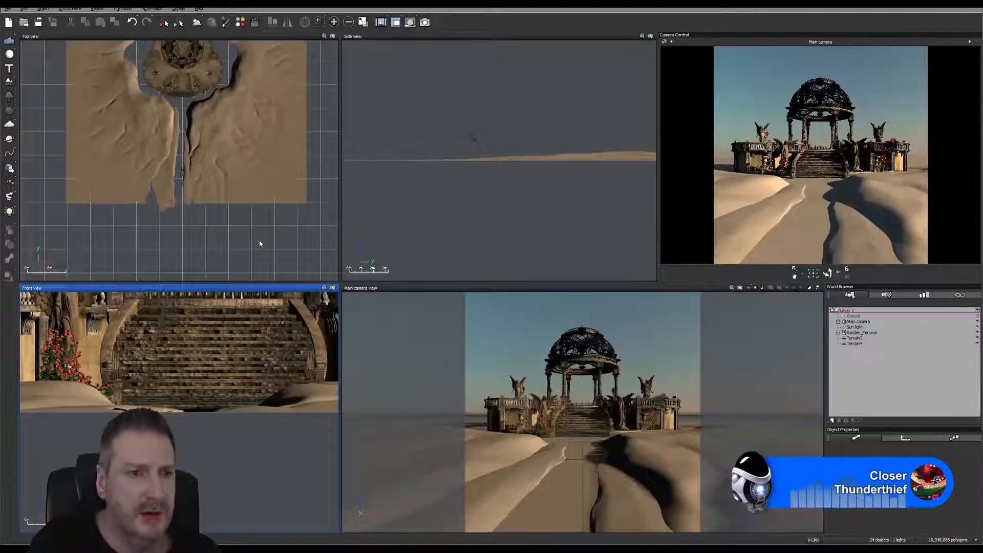
Step: Widen the trench terrain slightly across the path, and deselect it
right_click_drag(256, 243, 252, 273)
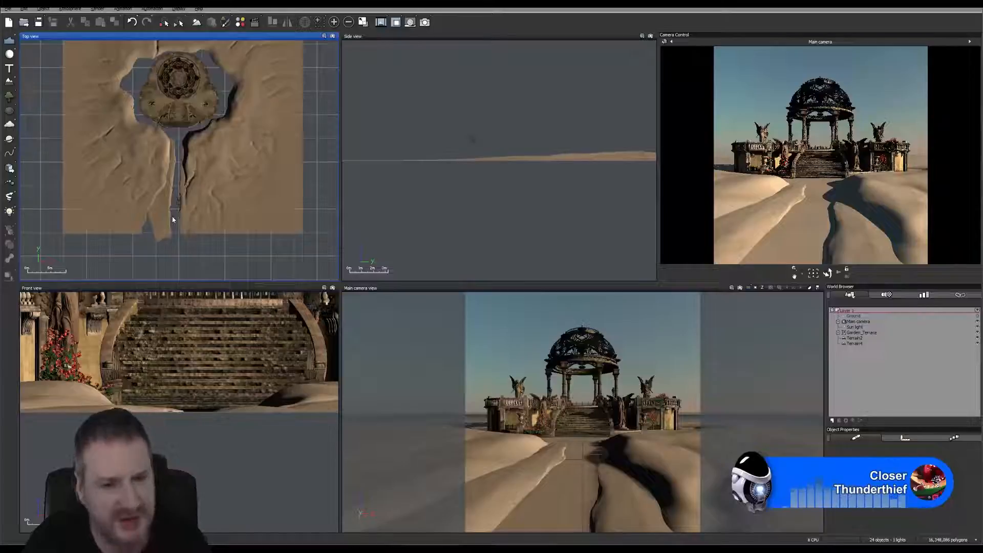
left_click(275, 98)
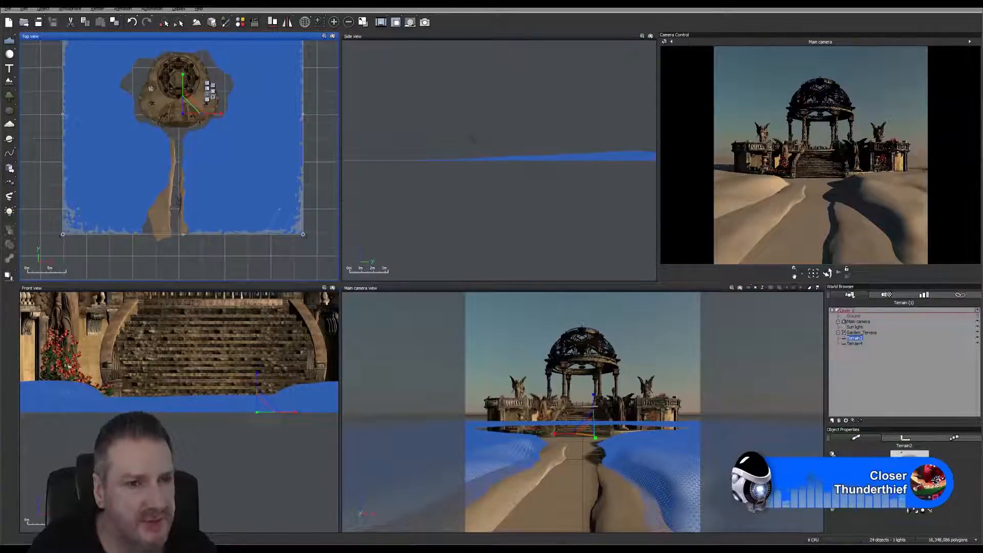
left_click(162, 211)
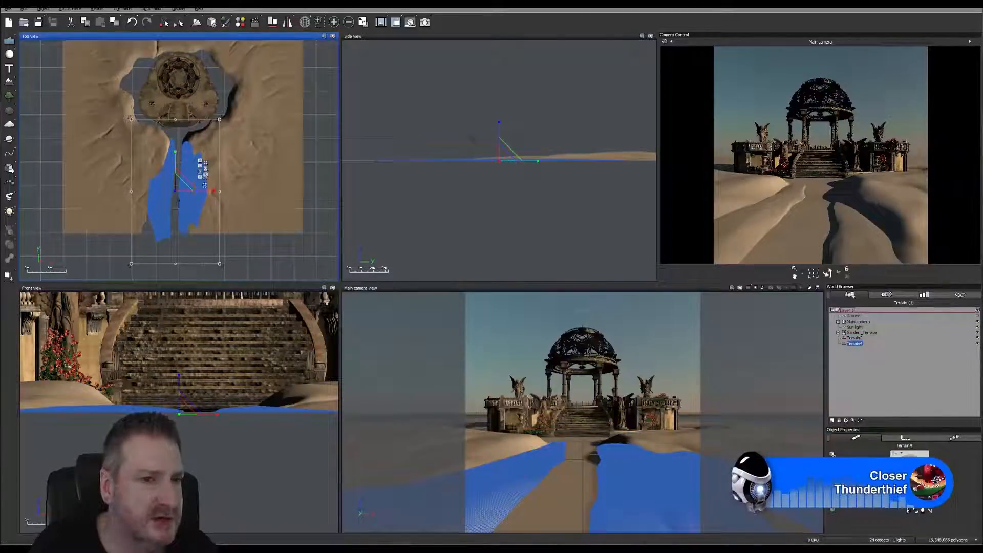
left_click_drag(209, 190, 214, 189)
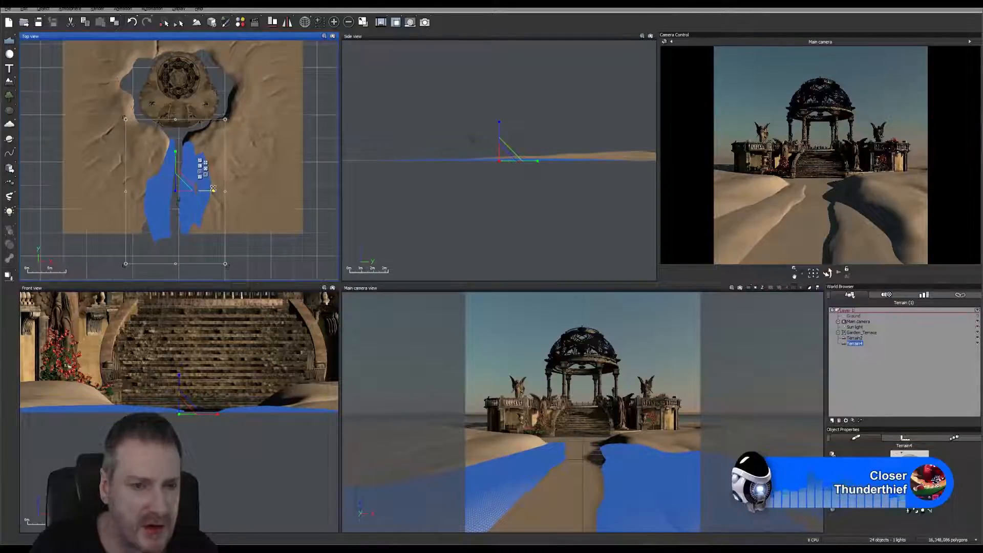
left_click(275, 264)
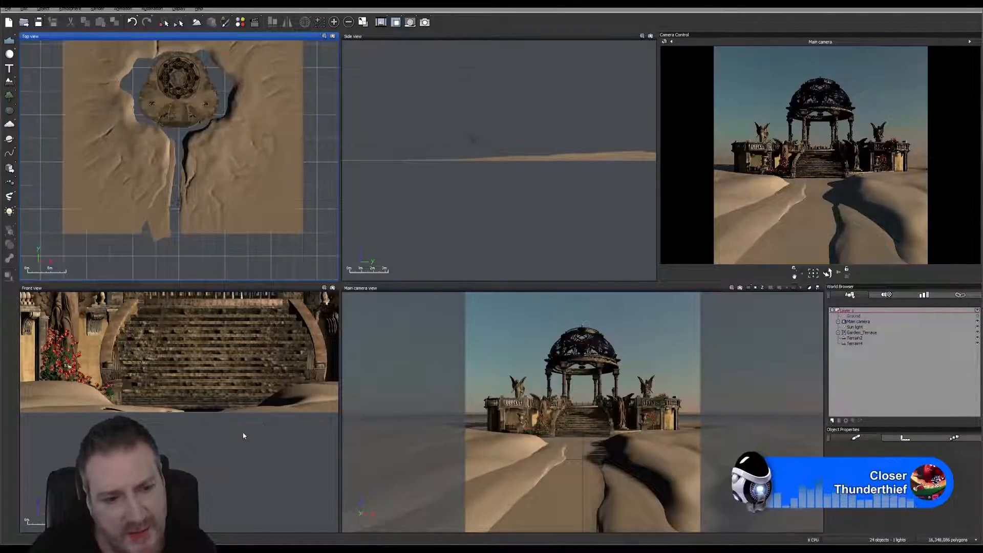
Step: Sink the trench terrain a little further into the ground beneath the lowest stair, and deselect it
scroll(228, 423, "down", 2)
scroll(241, 454, "down", 3)
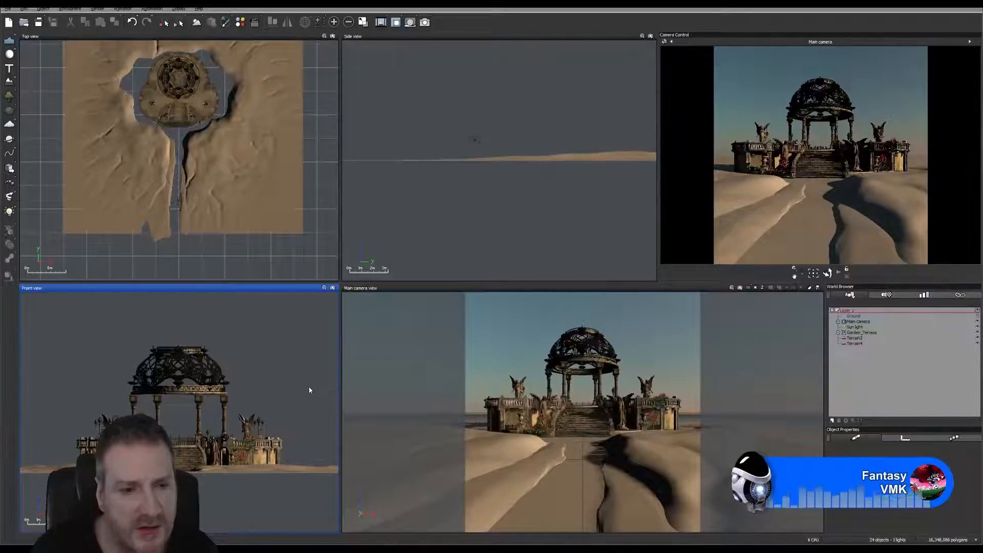
left_click(257, 192)
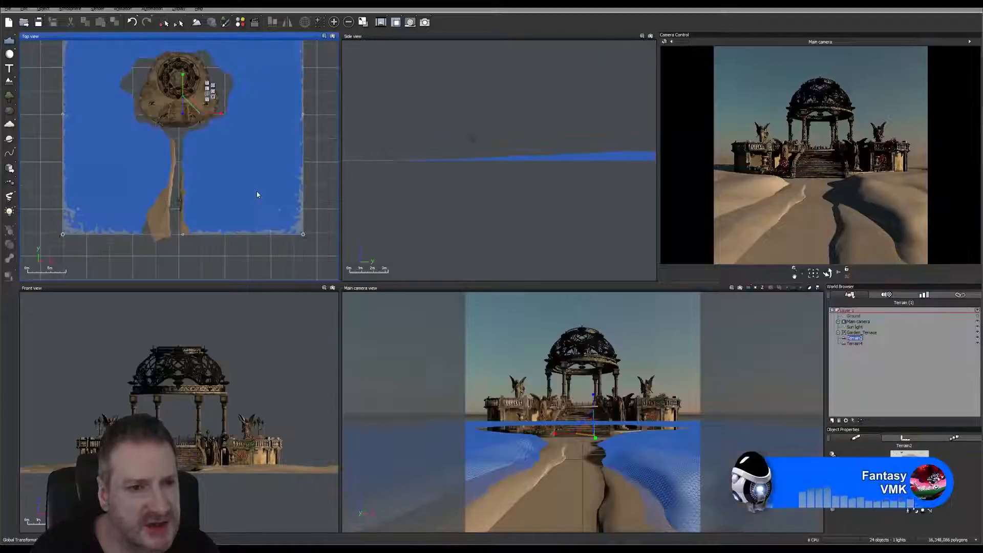
left_click(190, 445)
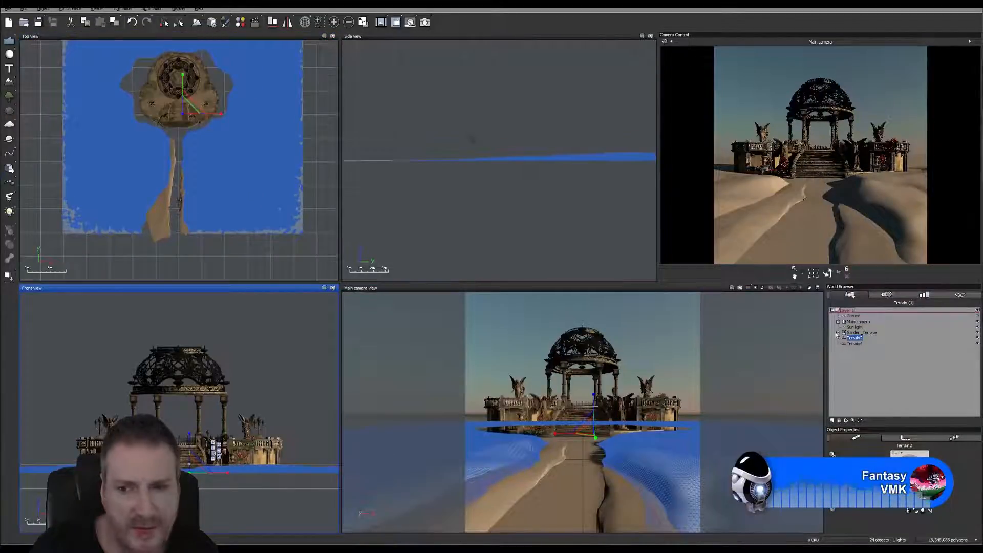
left_click(855, 343)
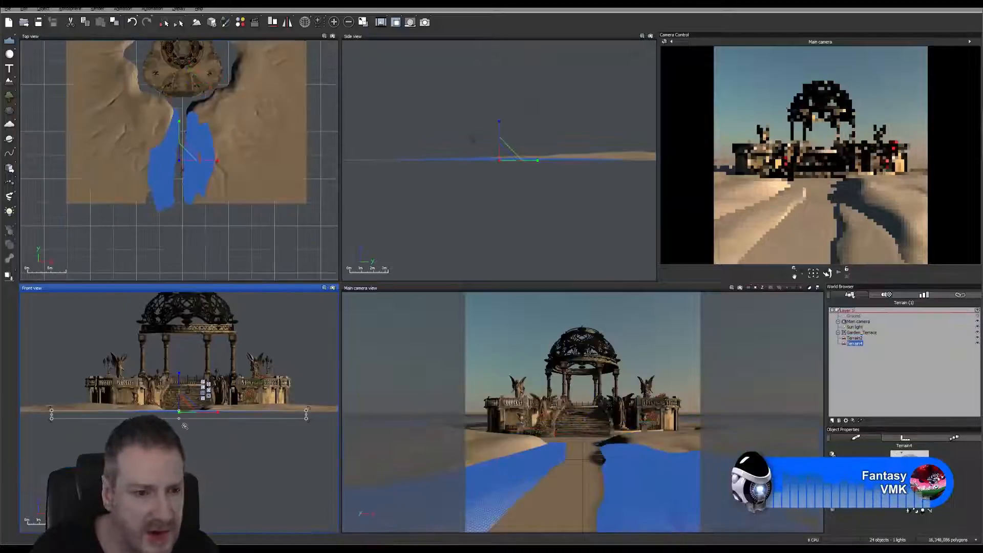
scroll(165, 388, "up", 5)
scroll(164, 387, "up", 2)
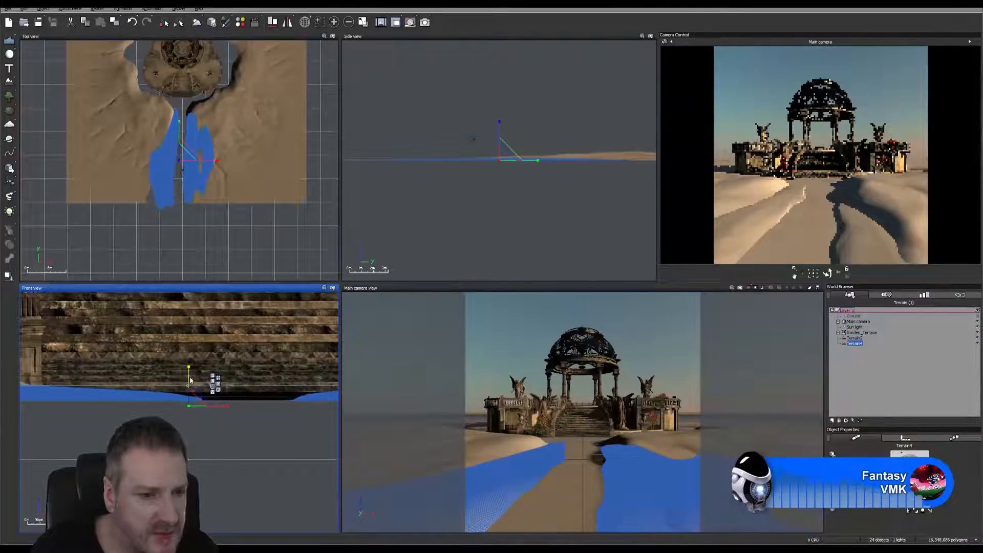
left_click(927, 381)
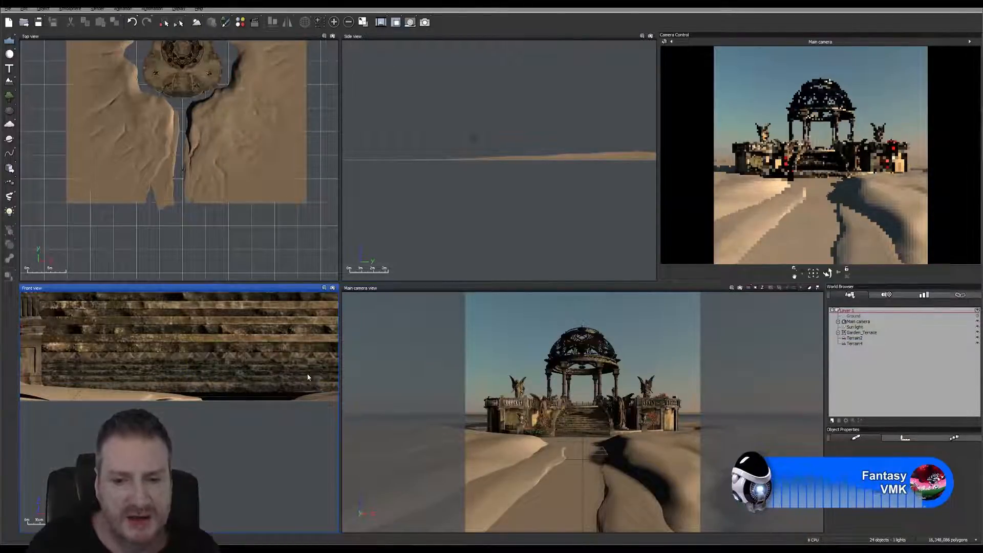
Step: Examine the terrace and the surrounding terrain from above, from the front and from the side
scroll(302, 216, "down", 5)
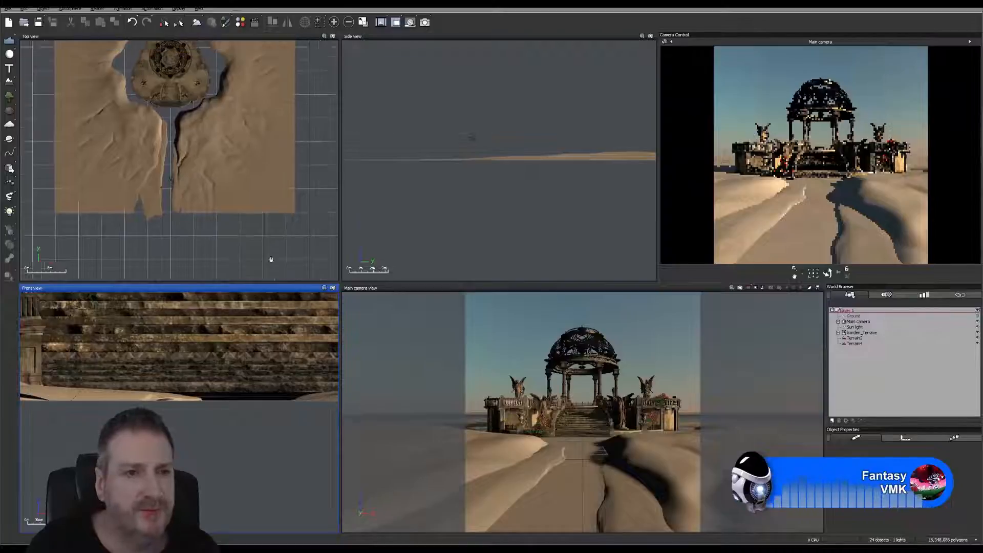
mouse_move(564, 210)
right_mouse_down()
mouse_move(546, 219)
mouse_move(563, 228)
right_mouse_up()
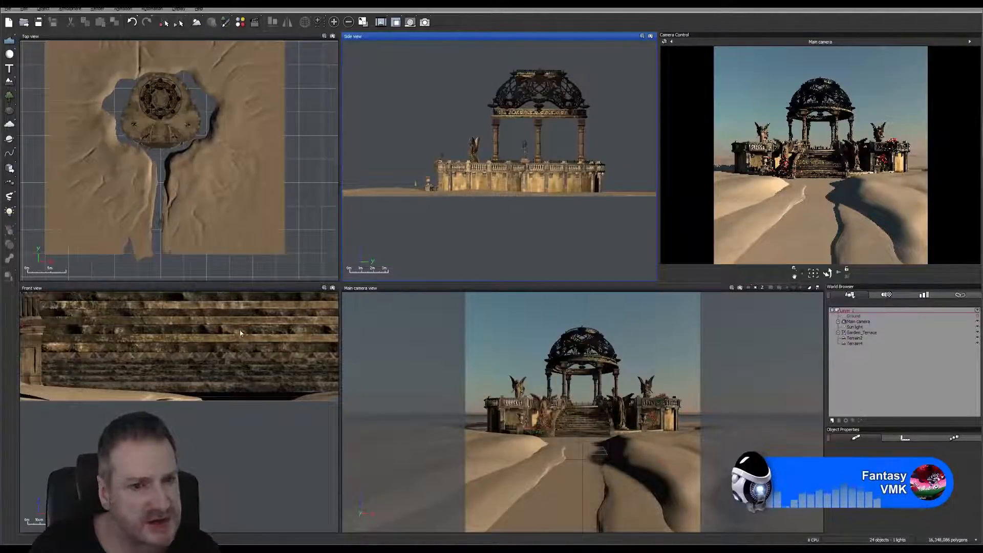
scroll(208, 459, "down", 3)
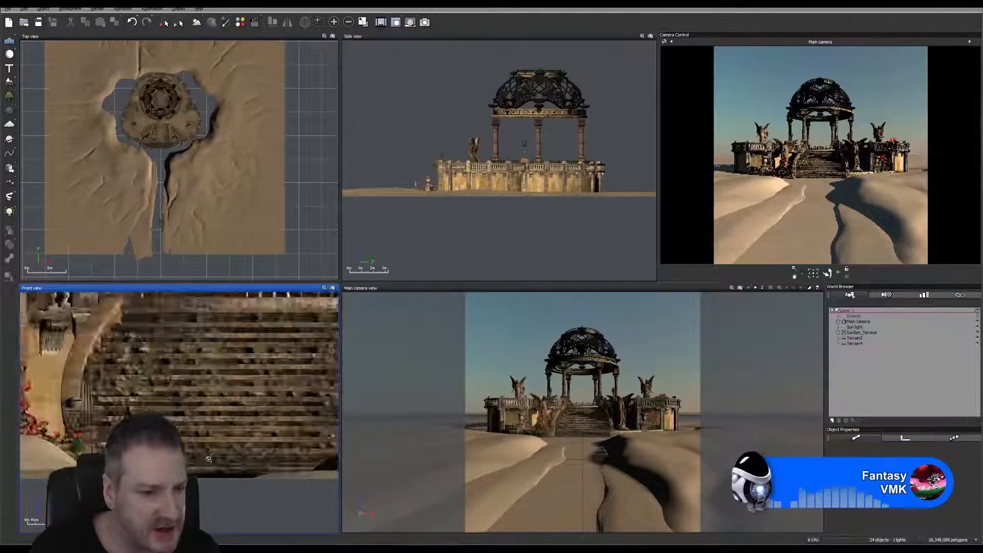
scroll(209, 459, "down", 4)
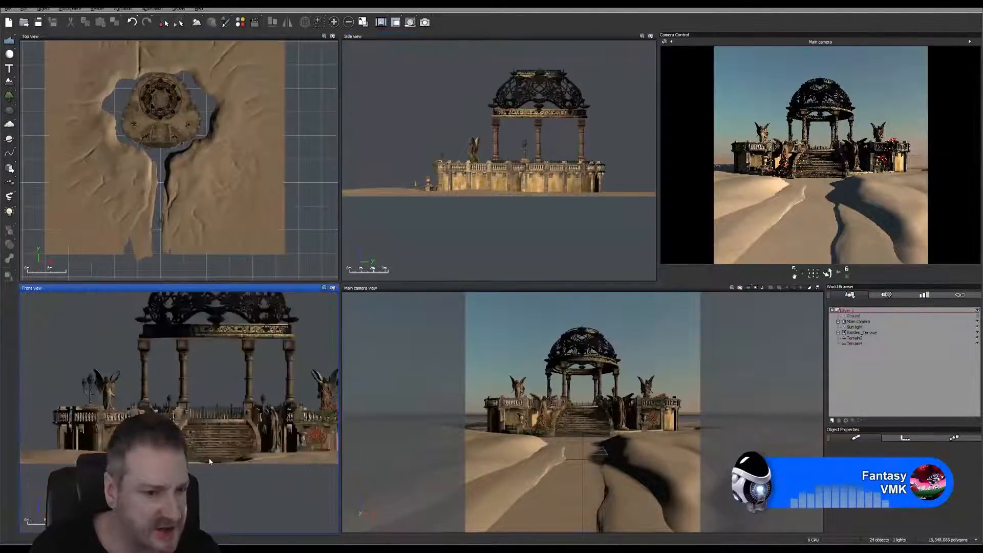
scroll(213, 492, "down", 4)
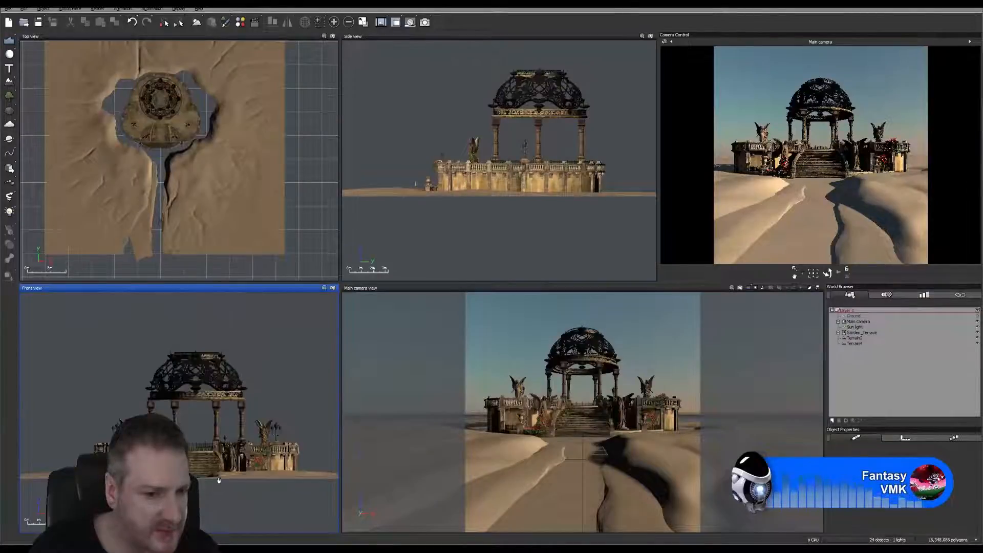
right_click_drag(211, 498, 212, 503)
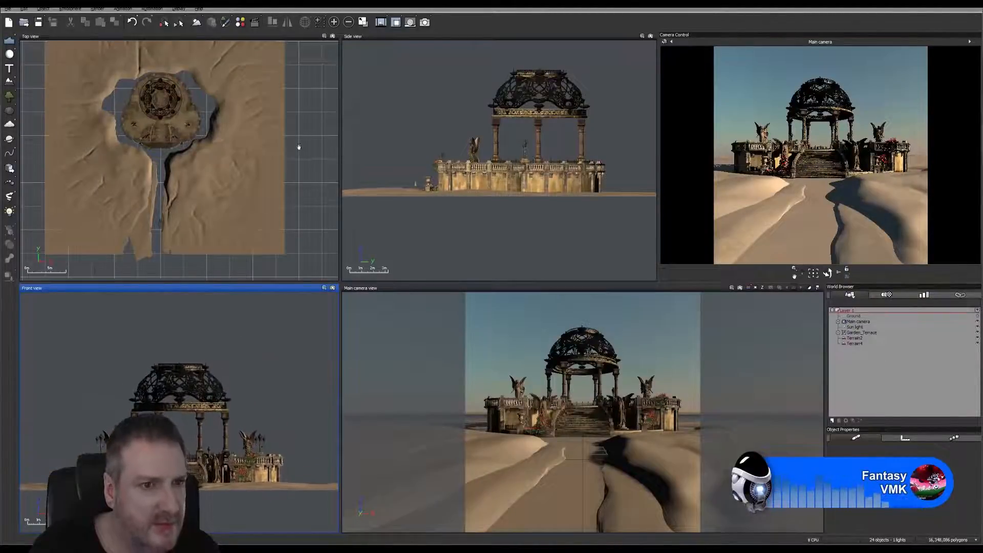
mouse_move(298, 143)
right_mouse_down()
mouse_move(305, 176)
mouse_move(310, 155)
right_mouse_up()
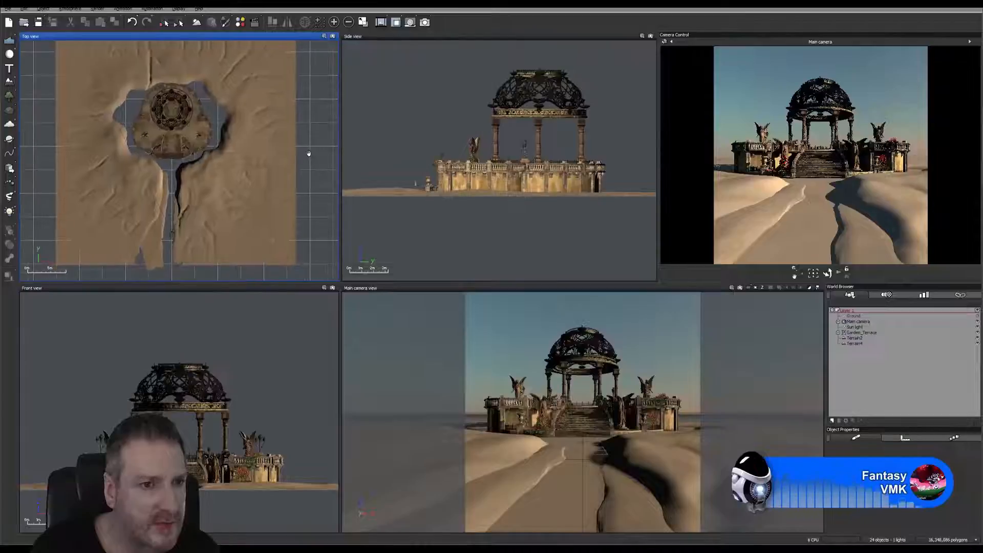
right_click_drag(554, 225, 544, 234)
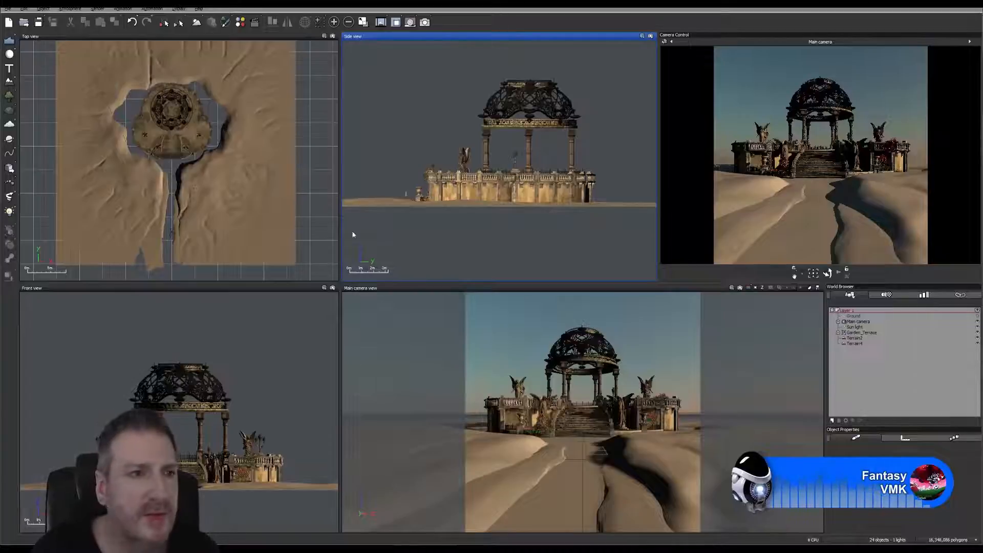
Step: Save the scene under its existing file name
left_click(7, 9)
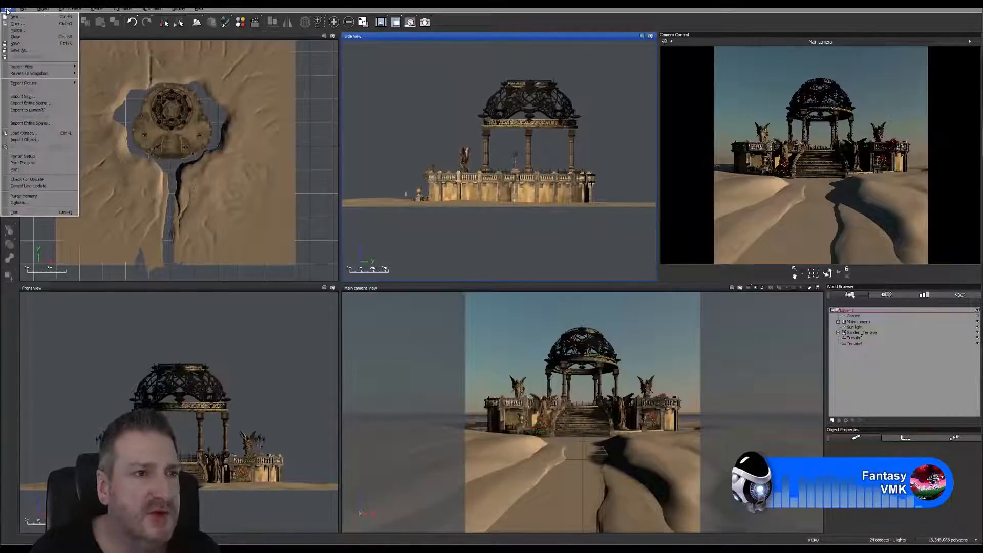
left_click(18, 44)
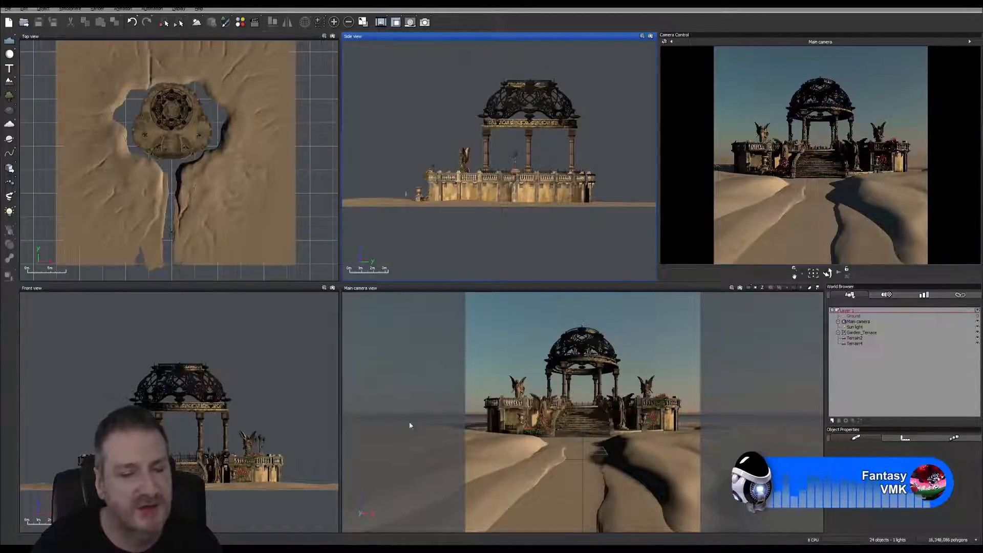
Step: Open the large dune terrain's material for editing and bring up the library of material presets
left_click(278, 176)
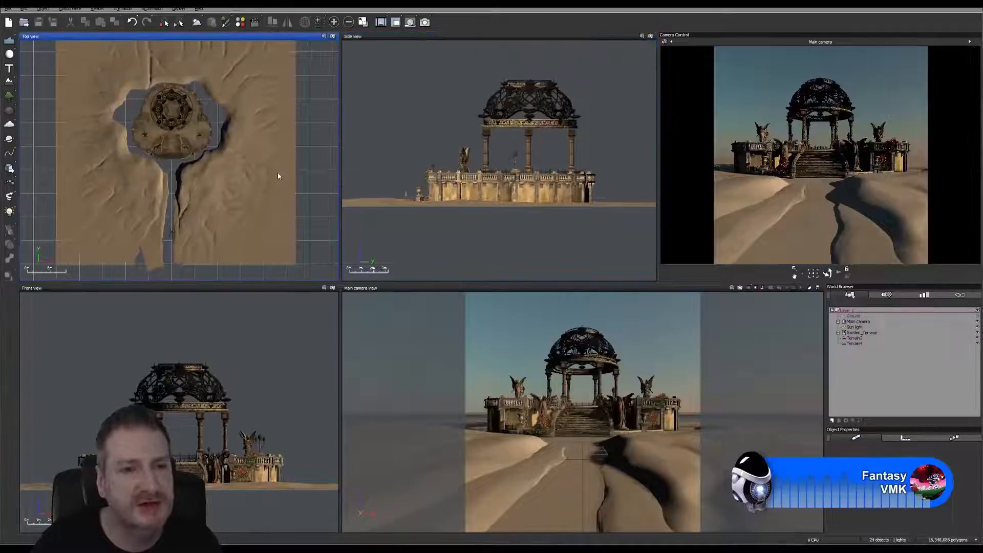
left_click(278, 177)
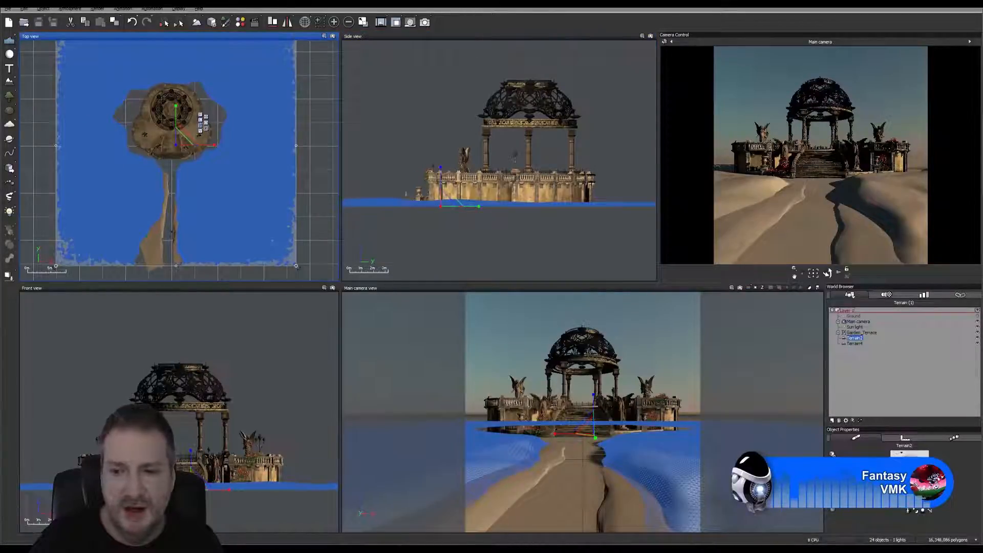
double_click(909, 470)
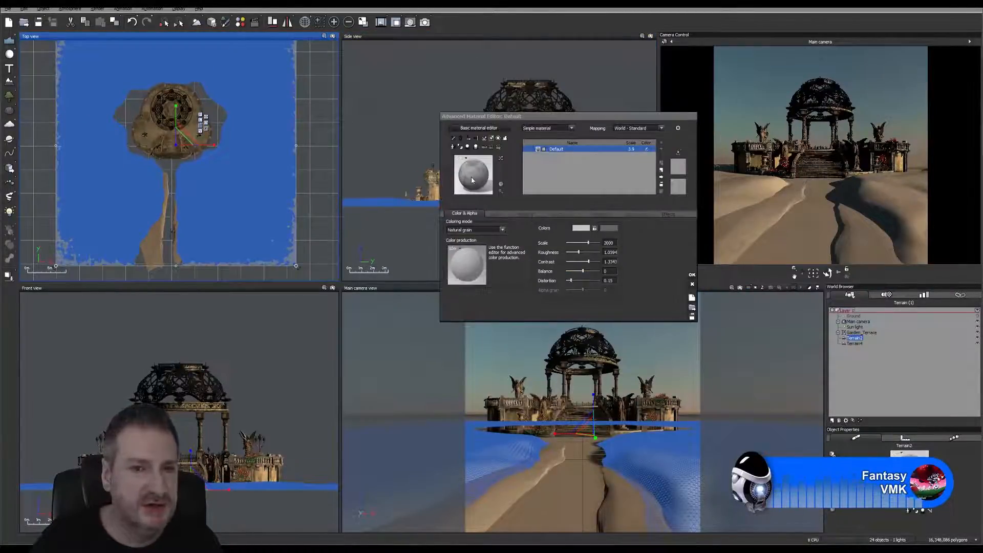
left_click(471, 180)
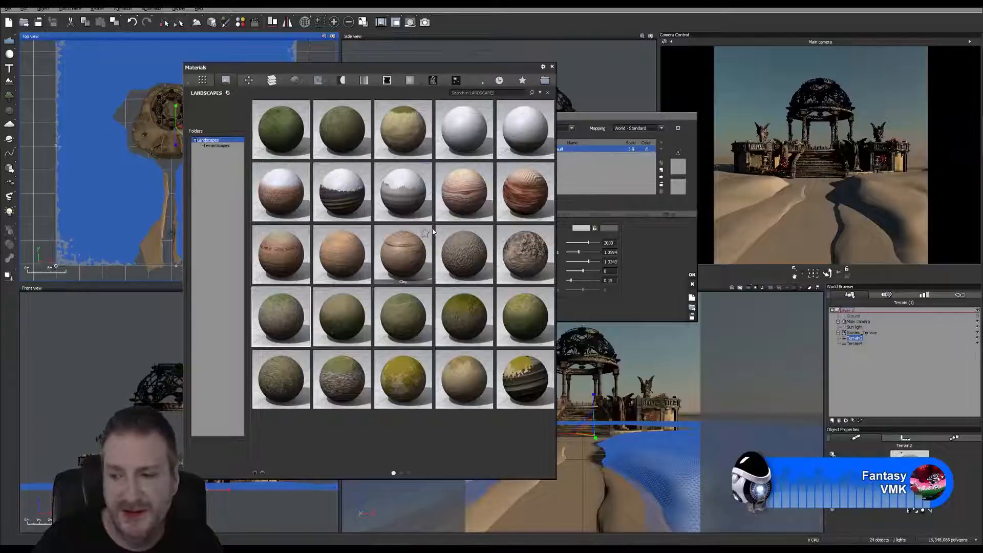
Step: Browse the Favorite, Special Effects, Liquids, Rocks and Basic preset categories for a suitable terrain material
mouse_move(433, 232)
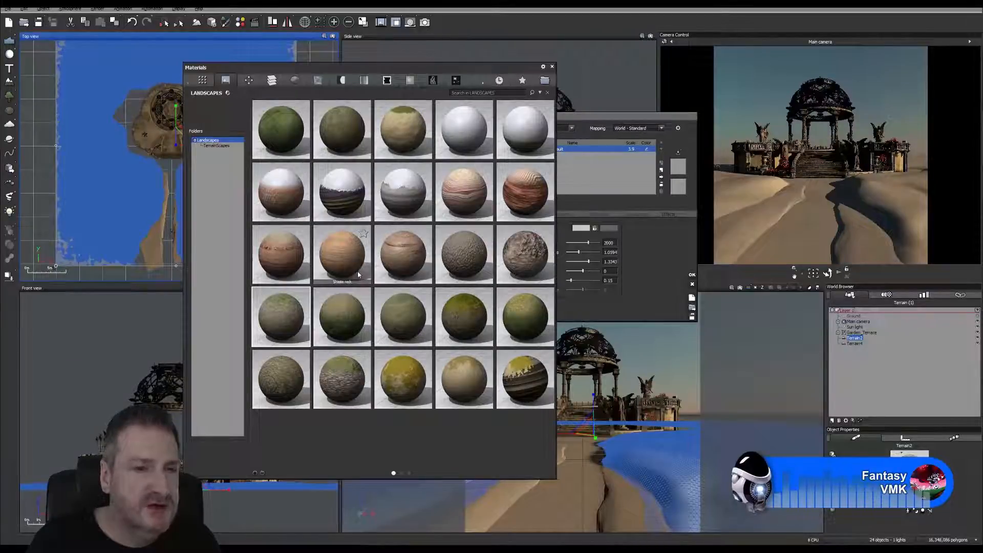
mouse_move(358, 275)
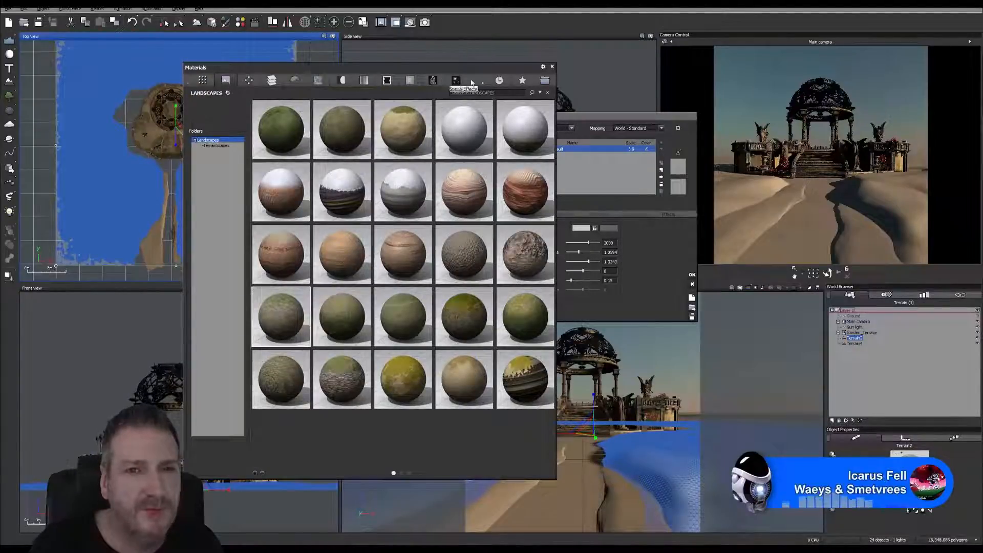
left_click(523, 81)
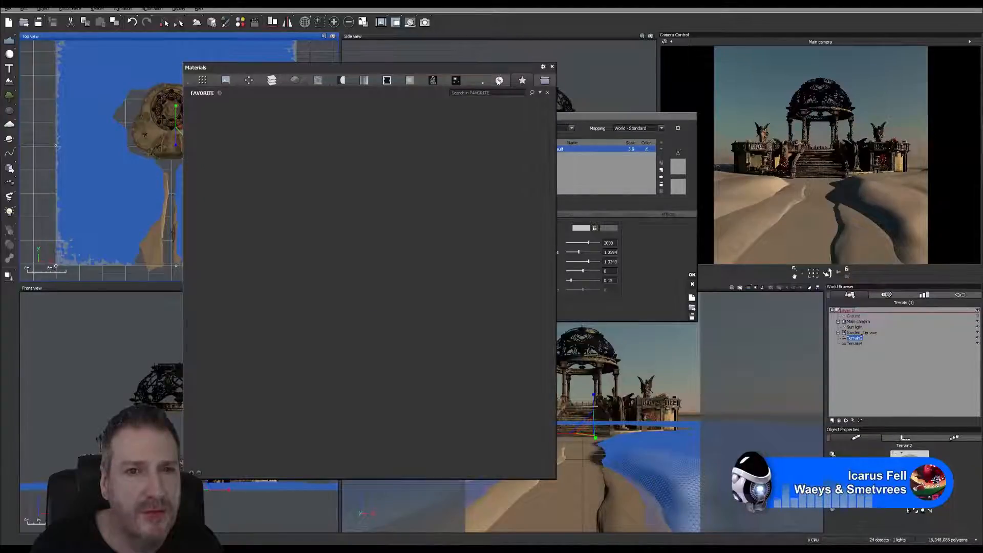
left_click(455, 81)
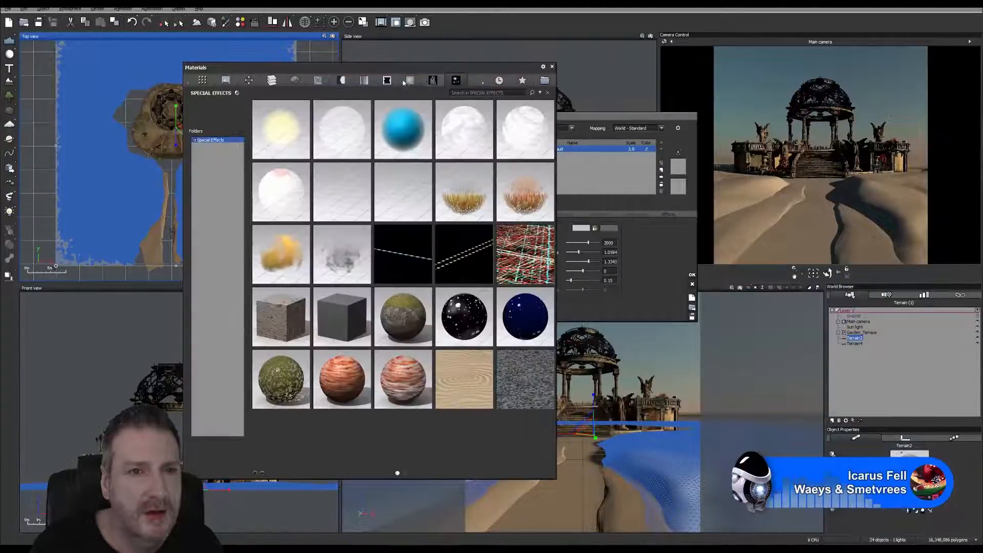
left_click(316, 83)
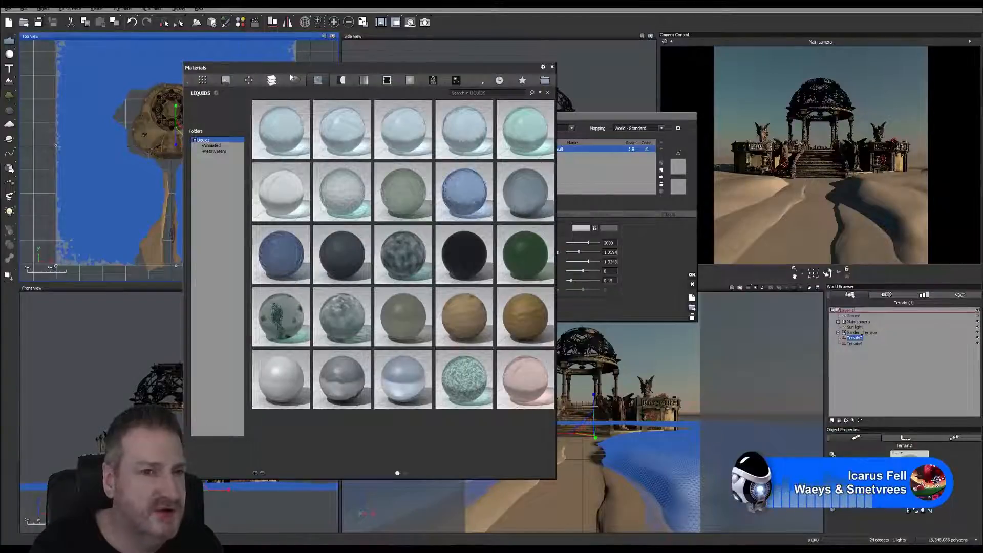
left_click(295, 82)
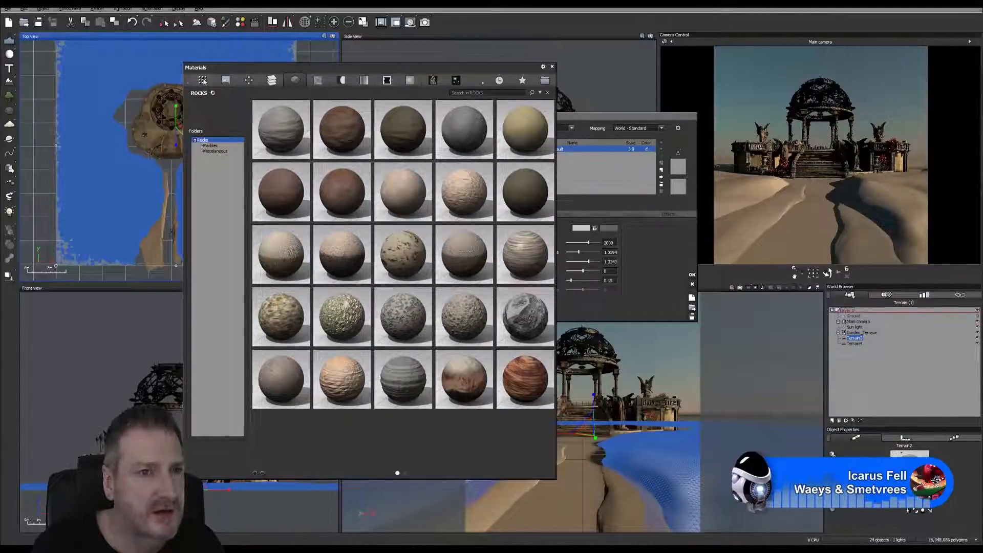
left_click(203, 81)
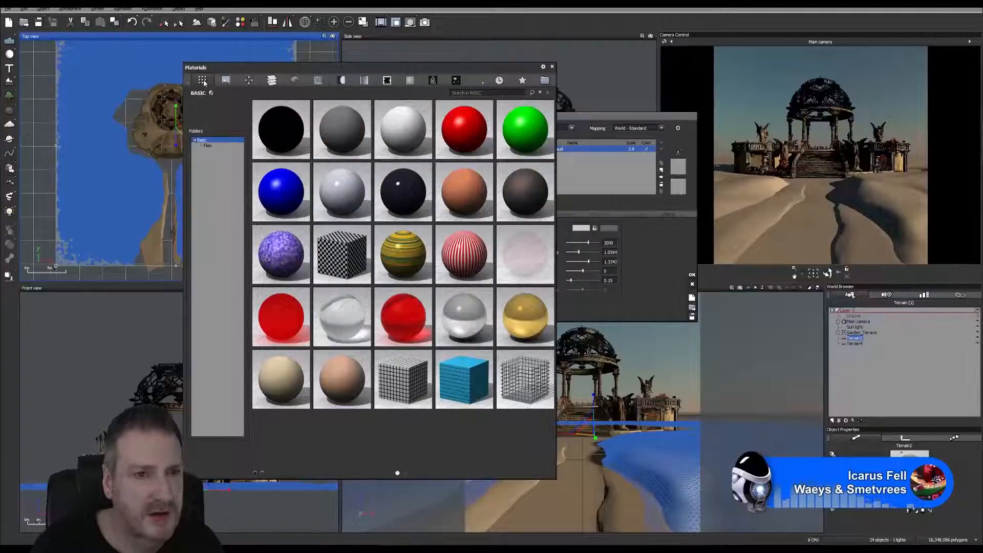
Step: Apply the Chipped with paths preset from the Landscapes category to the large dune terrain's material
left_click(226, 81)
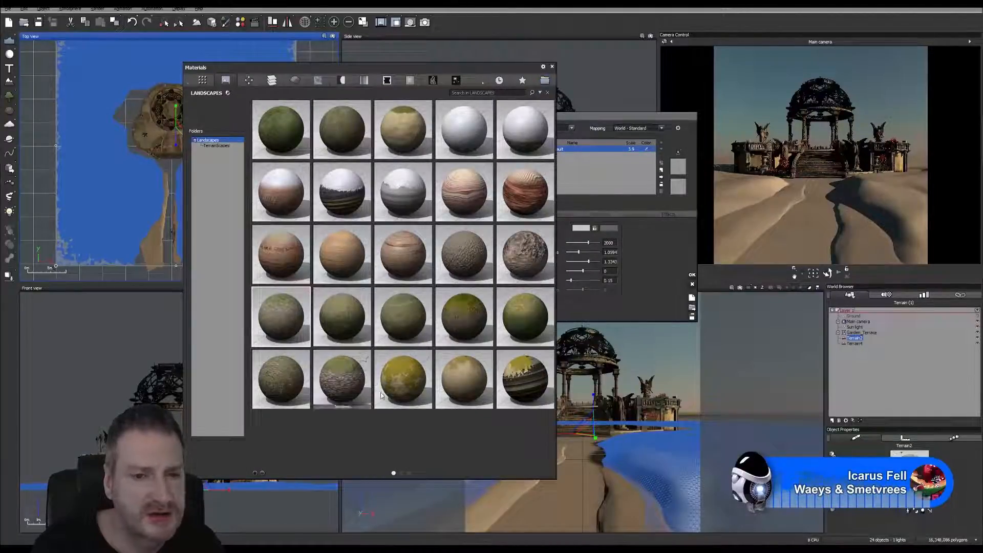
double_click(523, 255)
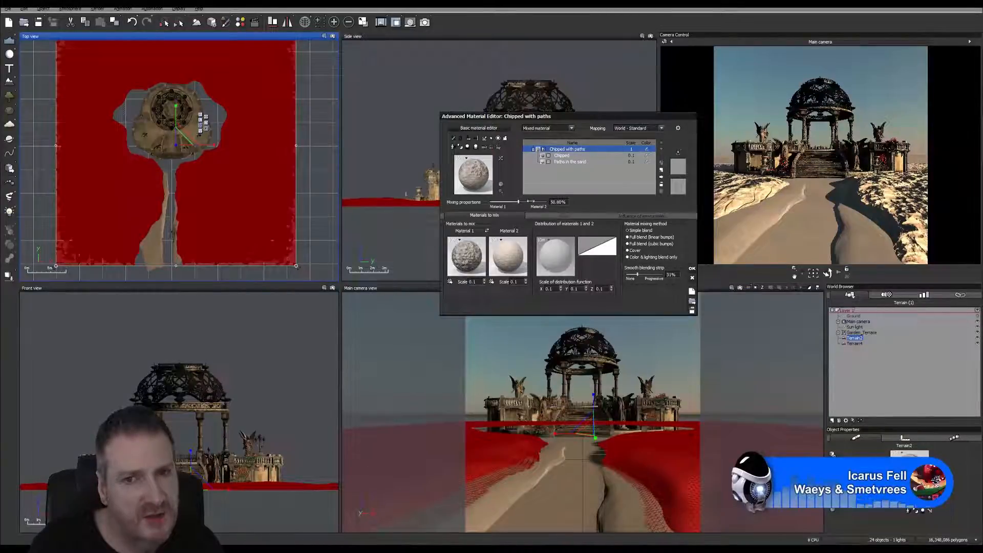
Step: Reopen the library of material presets for the large dune terrain's material
double_click(476, 177)
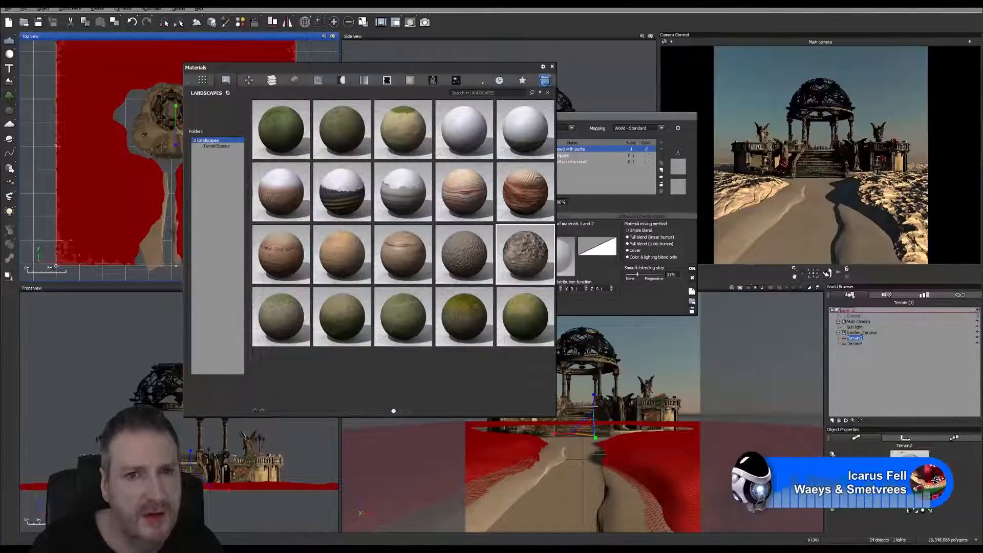
left_click(545, 81)
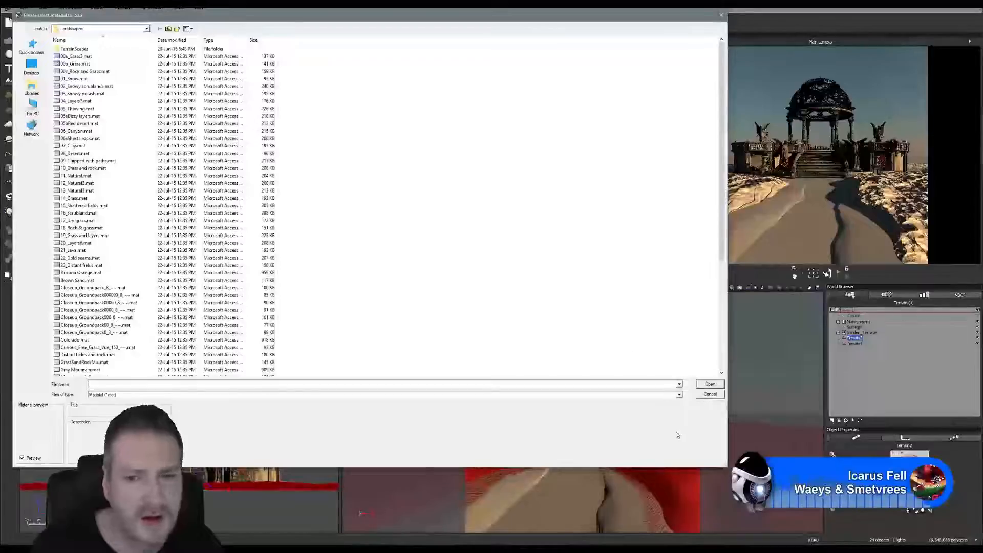
left_click(710, 393)
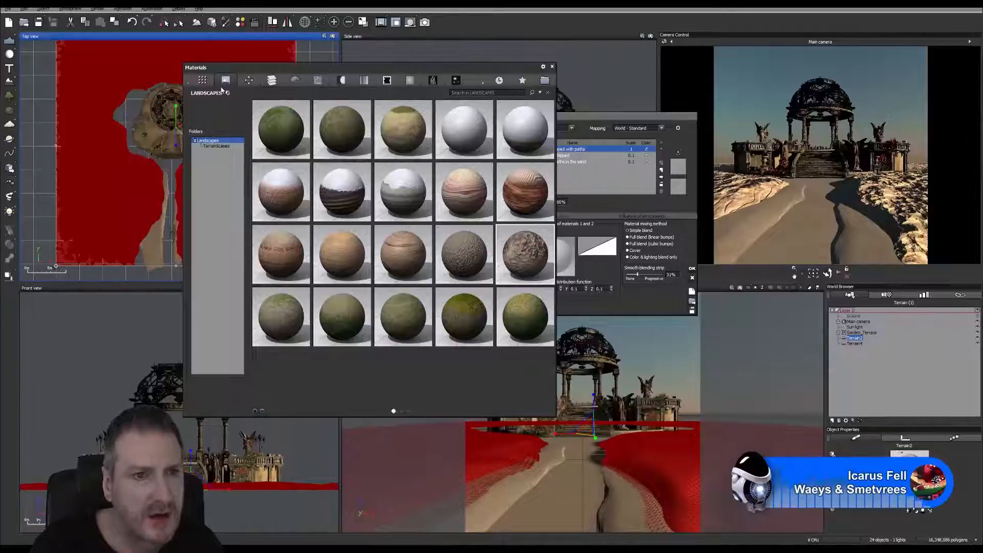
Step: Set the material browser's search folder to E:\e-on addons\Materials and leave the search options
left_click(532, 93)
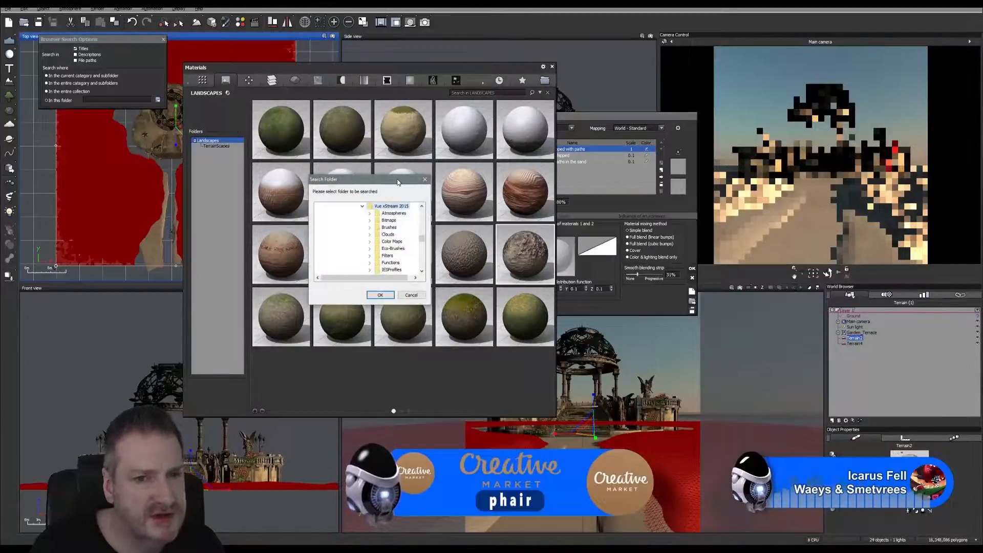
left_click_drag(382, 179, 399, 77)
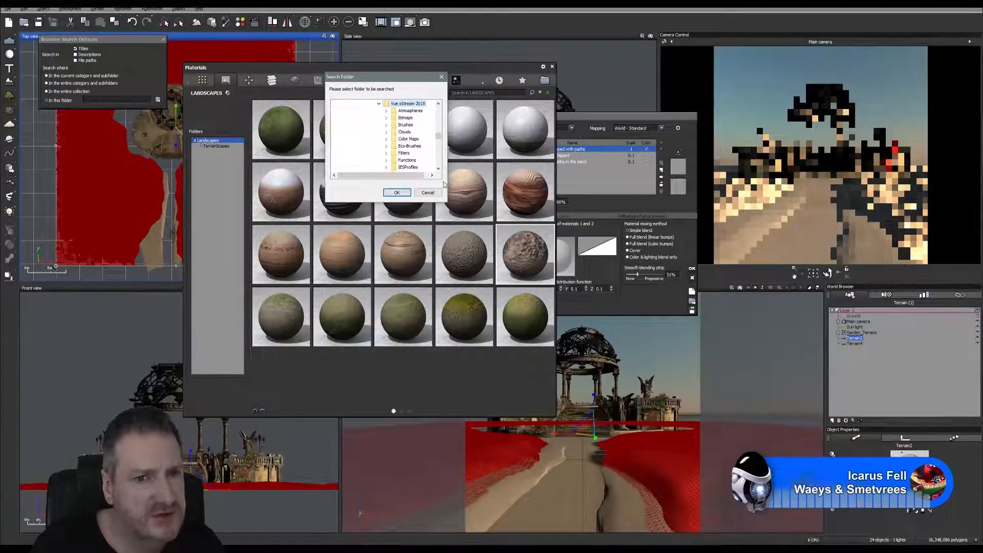
left_click_drag(439, 137, 438, 106)
scroll(377, 146, "down", 3)
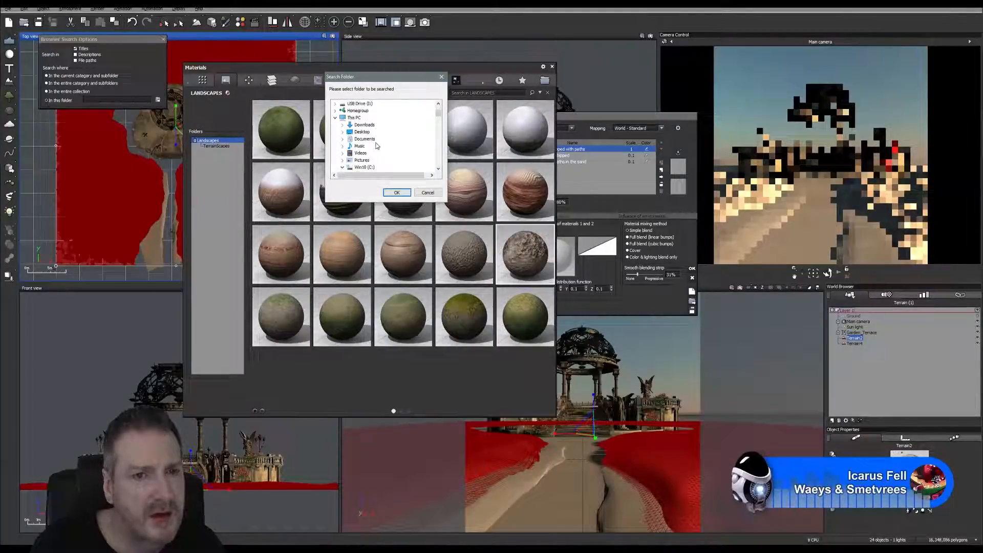
left_click(343, 152)
scroll(339, 160, "down", 1)
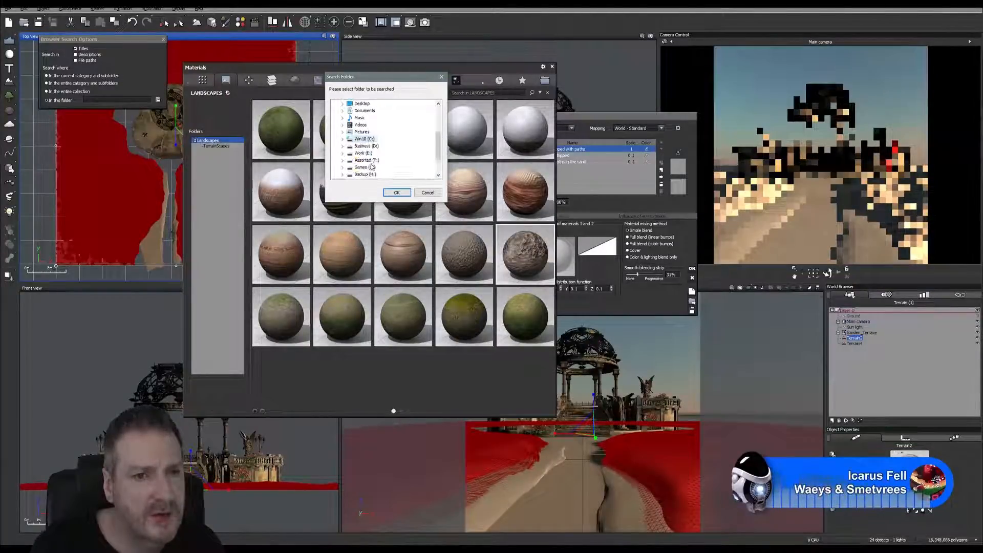
left_click(343, 153)
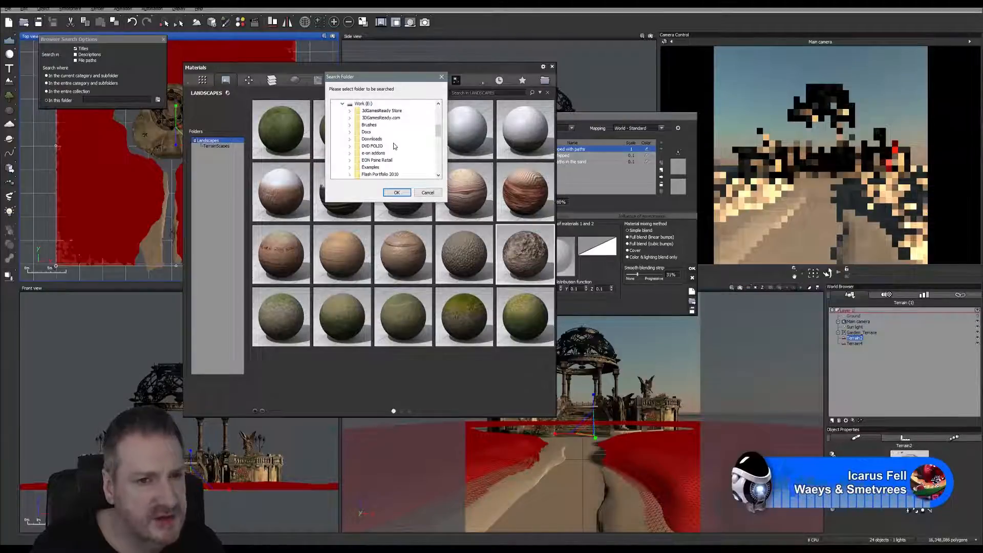
left_click(352, 153)
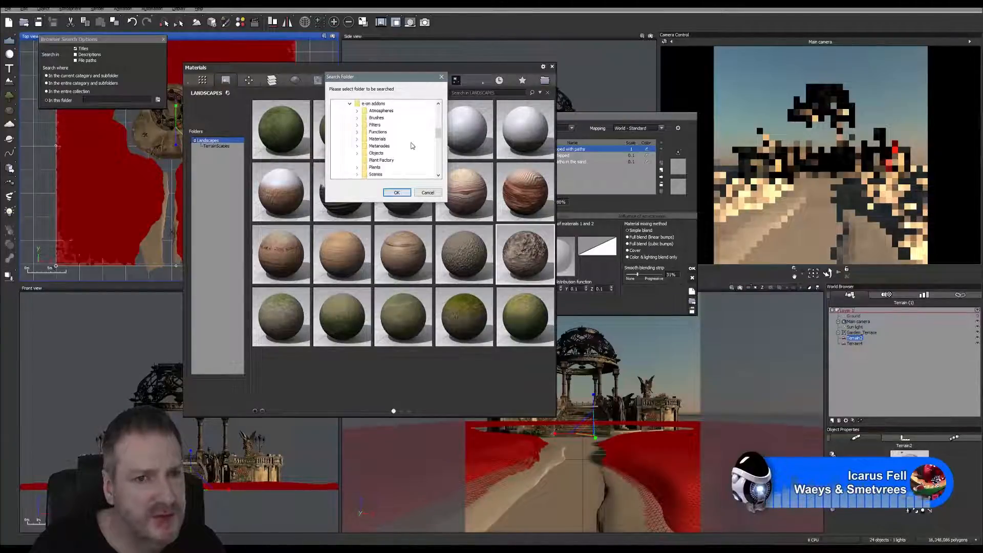
scroll(409, 144, "down", 1)
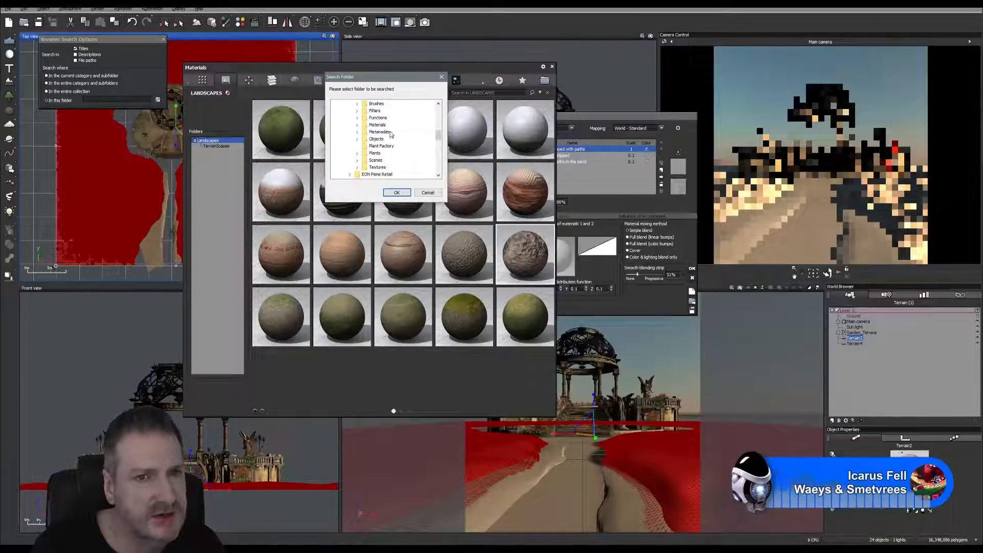
left_click(356, 125)
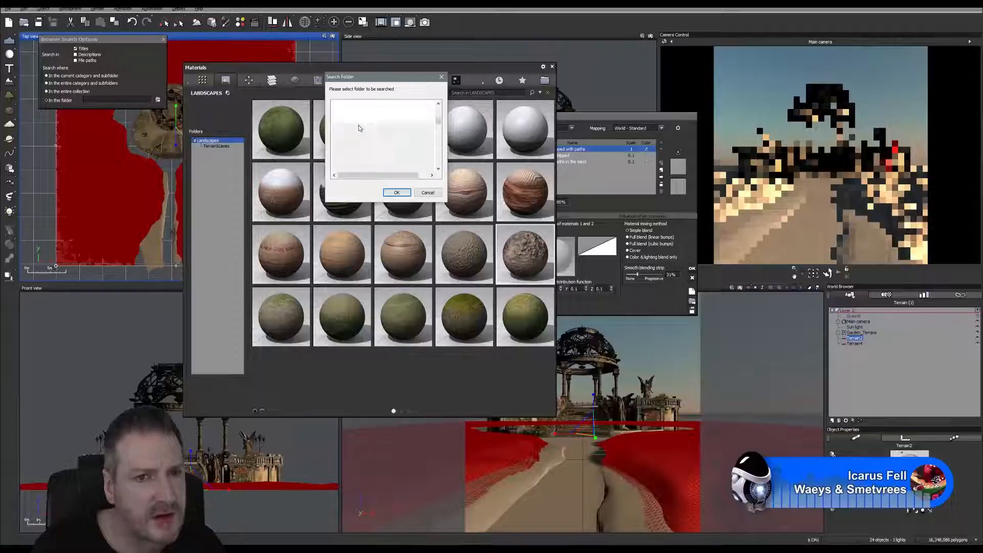
left_click(397, 193)
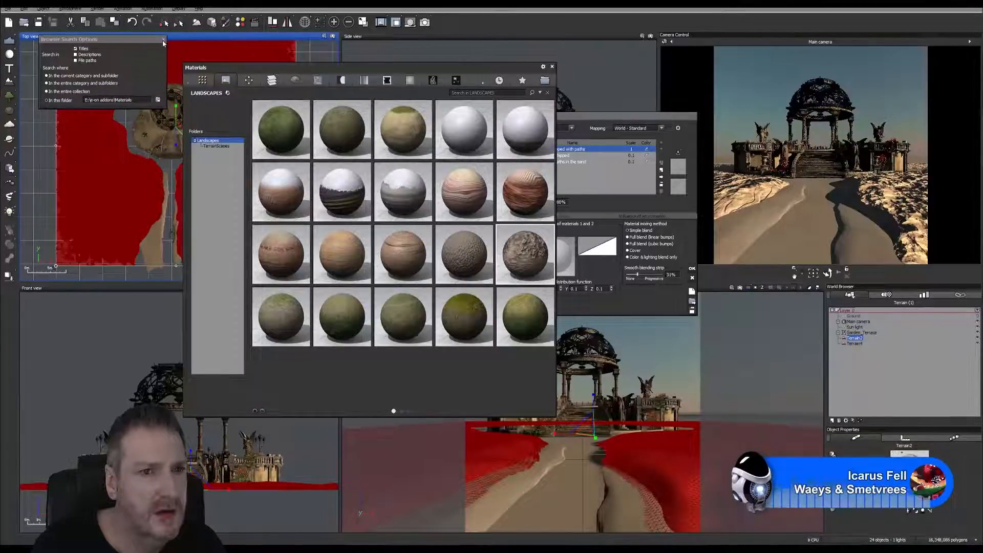
left_click(163, 41)
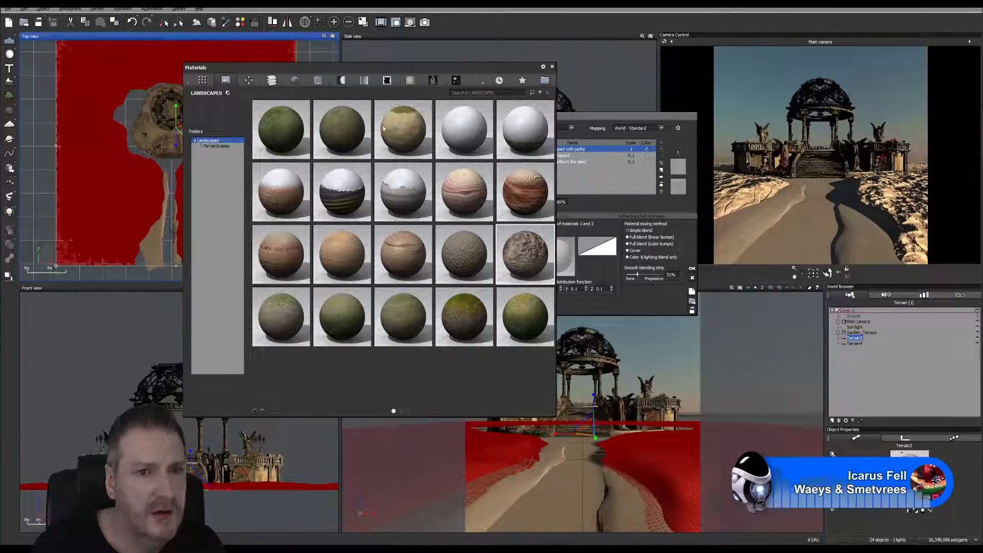
left_click(540, 94)
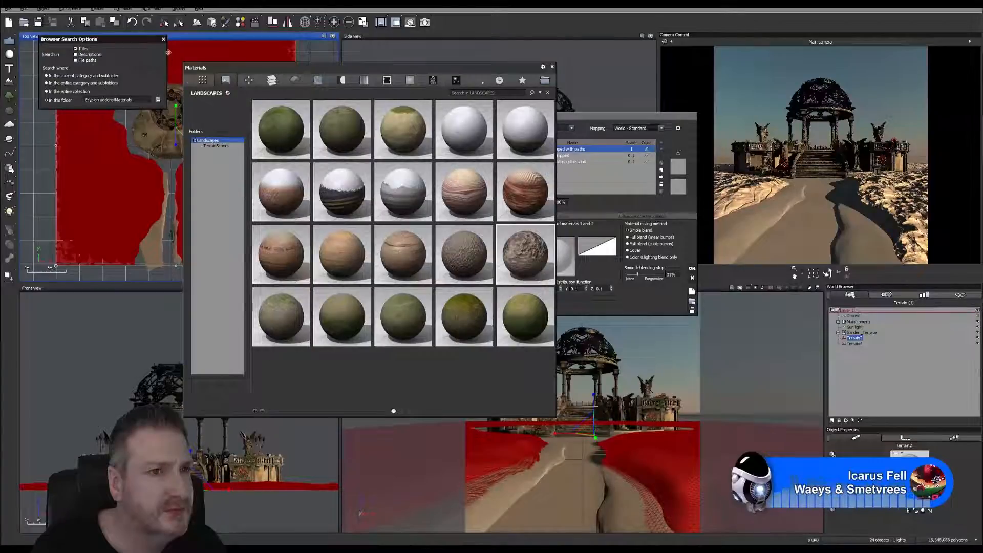
left_click(164, 40)
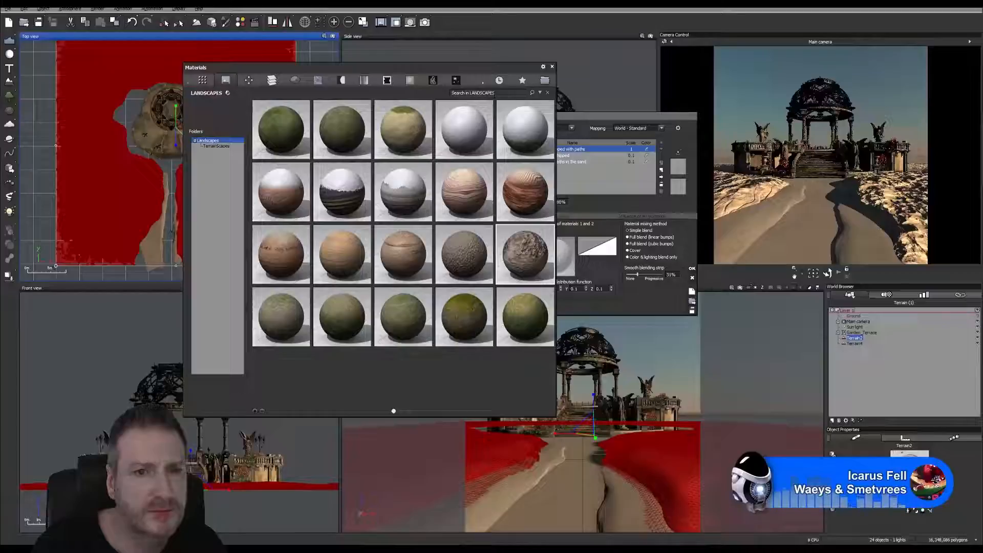
Step: Browse for a material file to load and open the Materials folder inside e-on addons on the Work (E:) drive
left_click(542, 83)
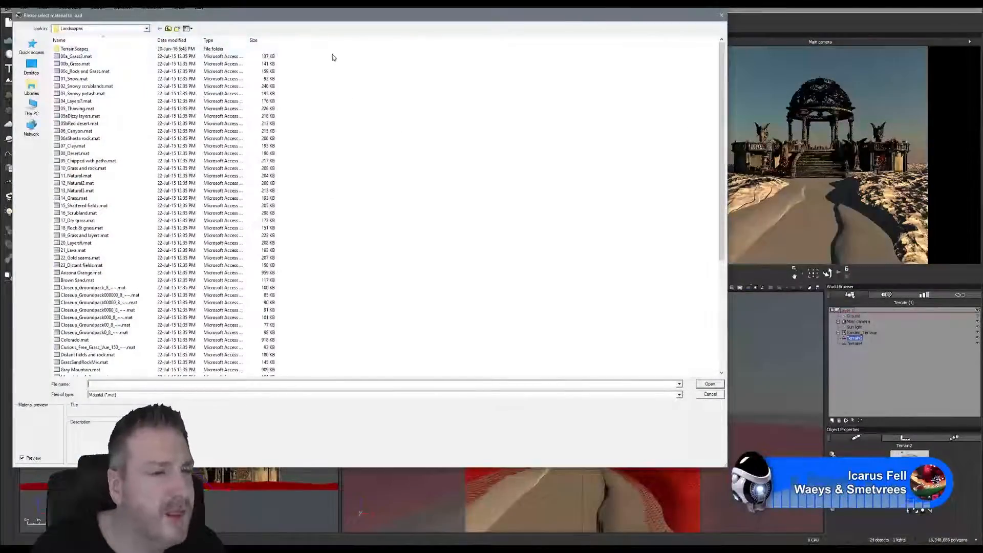
left_click(146, 28)
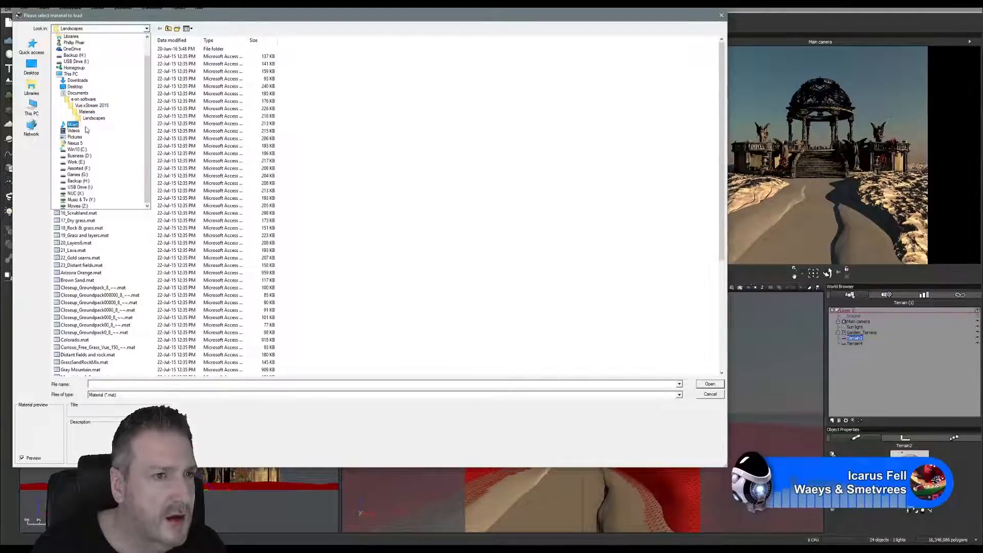
left_click(75, 162)
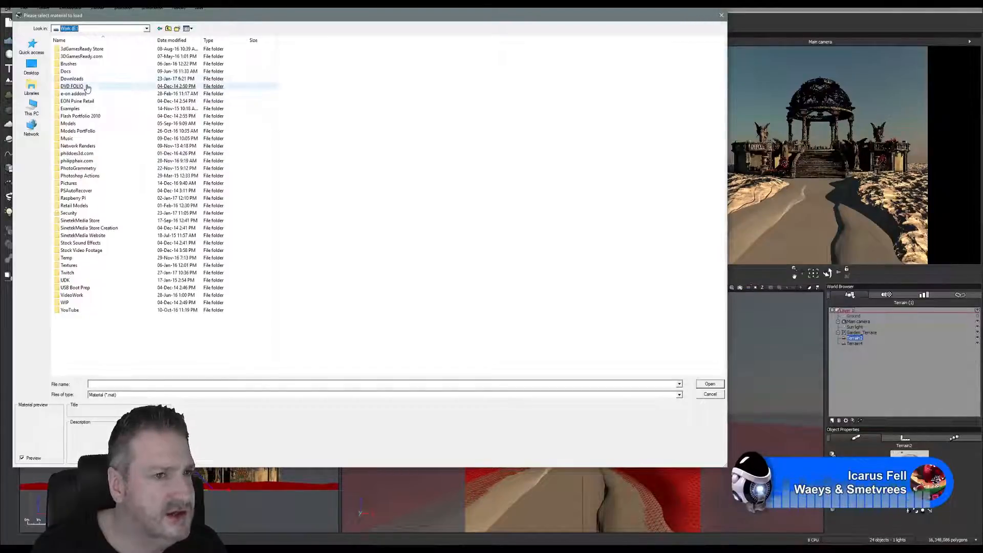
left_click(80, 95)
double_click(80, 95)
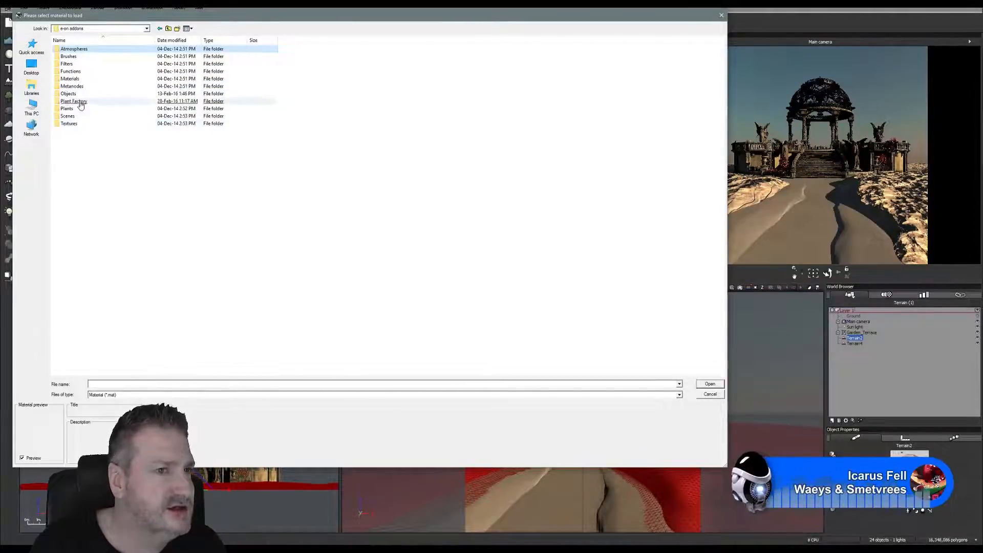
left_click(71, 79)
double_click(72, 79)
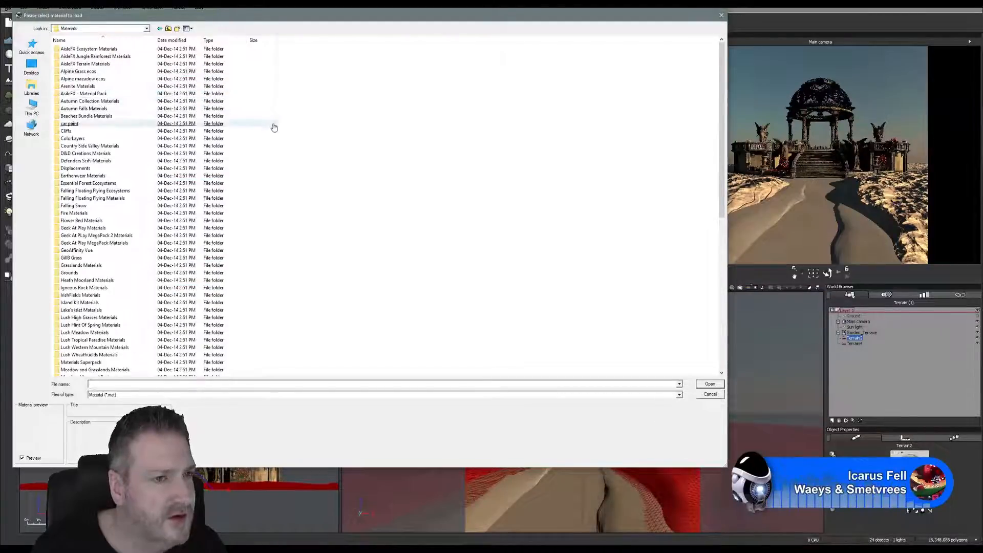
Step: Load 02Umberine.mat from the QuadSpinner Mineral Infinity Materials folder as the large dune terrain's material
scroll(299, 219, "down", 1)
scroll(301, 222, "down", 4)
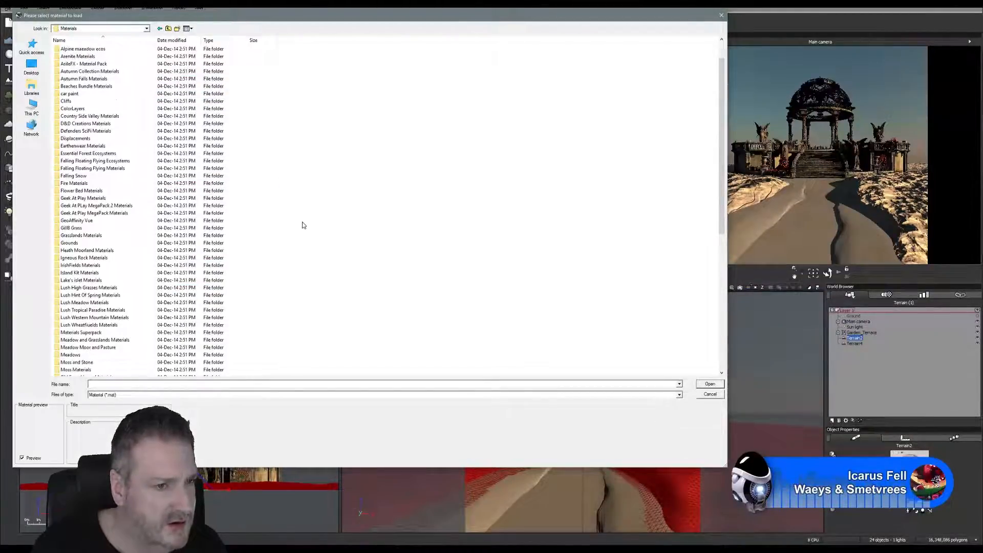
scroll(303, 251, "down", 1)
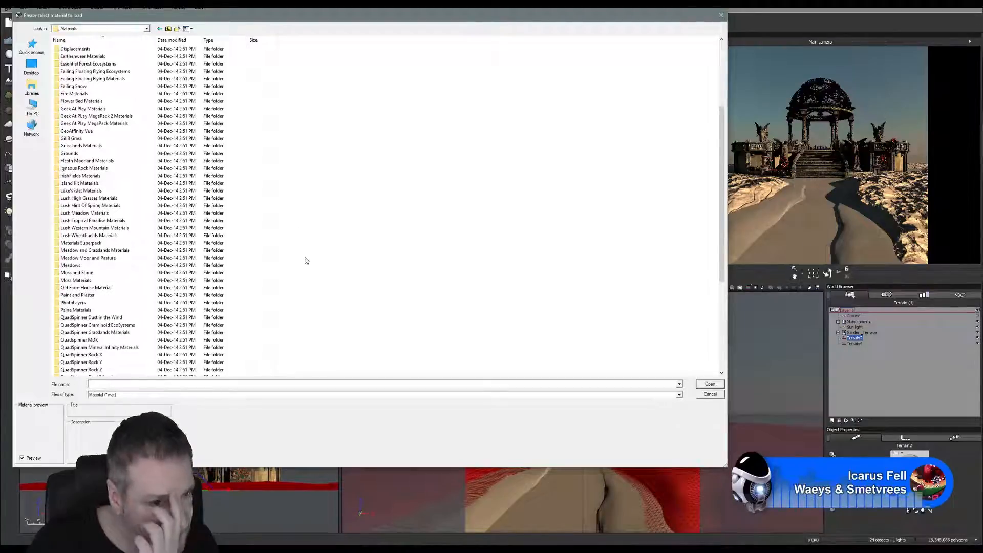
scroll(303, 263, "down", 1)
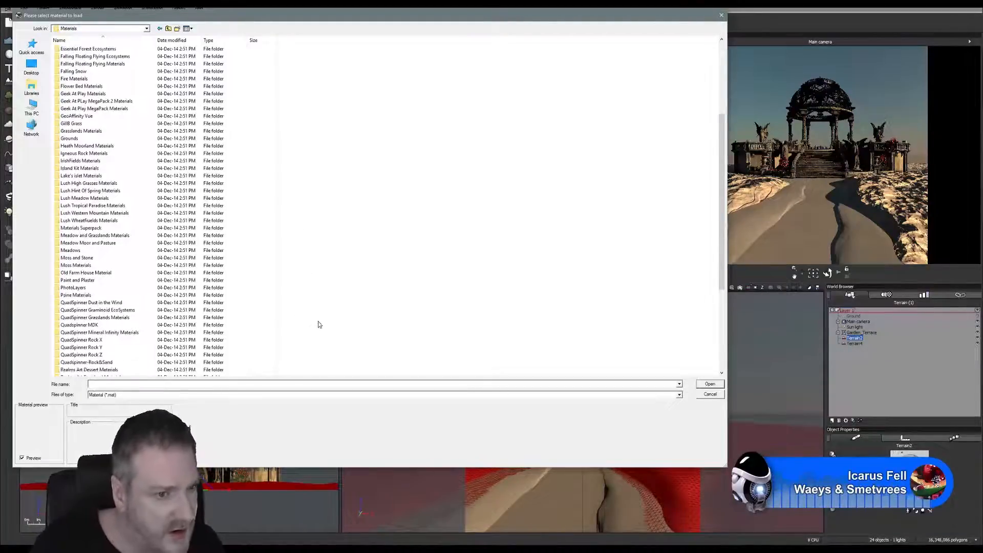
left_click(125, 333)
double_click(126, 333)
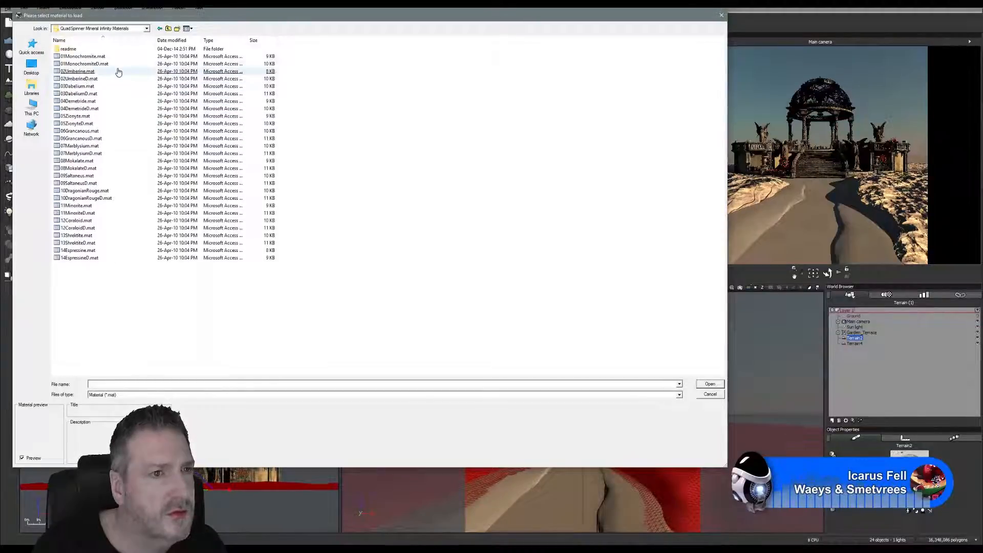
left_click(117, 71)
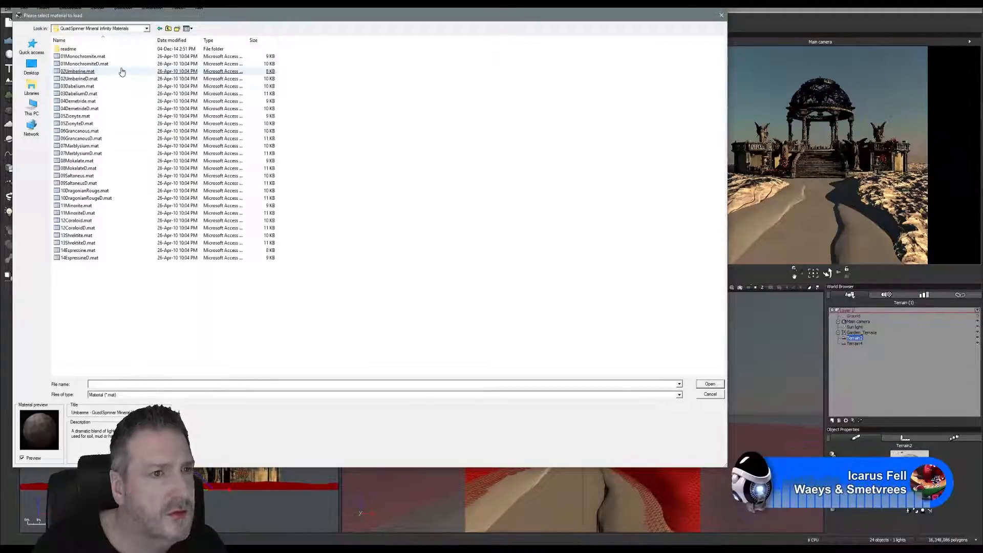
double_click(90, 72)
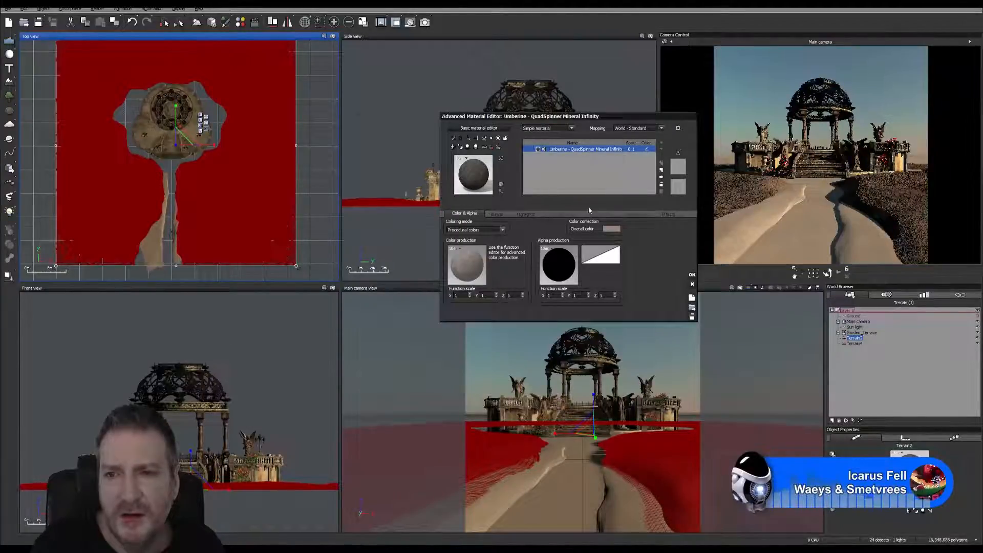
Step: Accept the Umberine material for the large dune terrain and check it in the main camera preview
left_click(691, 276)
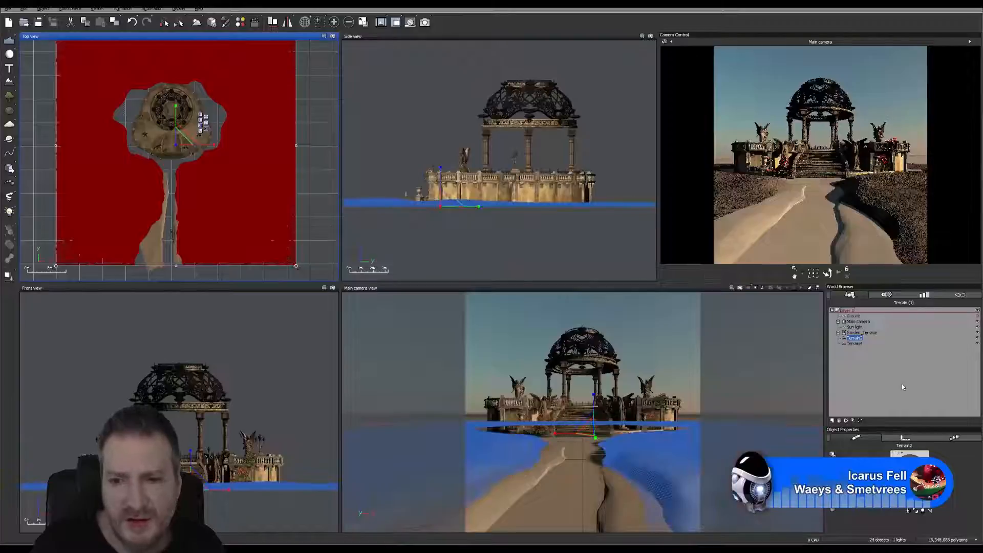
left_click(901, 384)
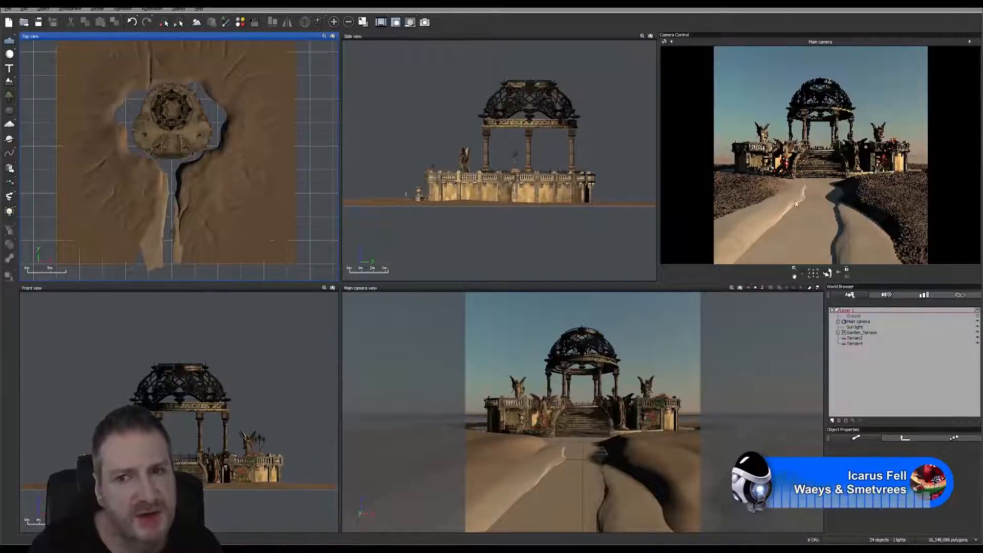
right_click(809, 218)
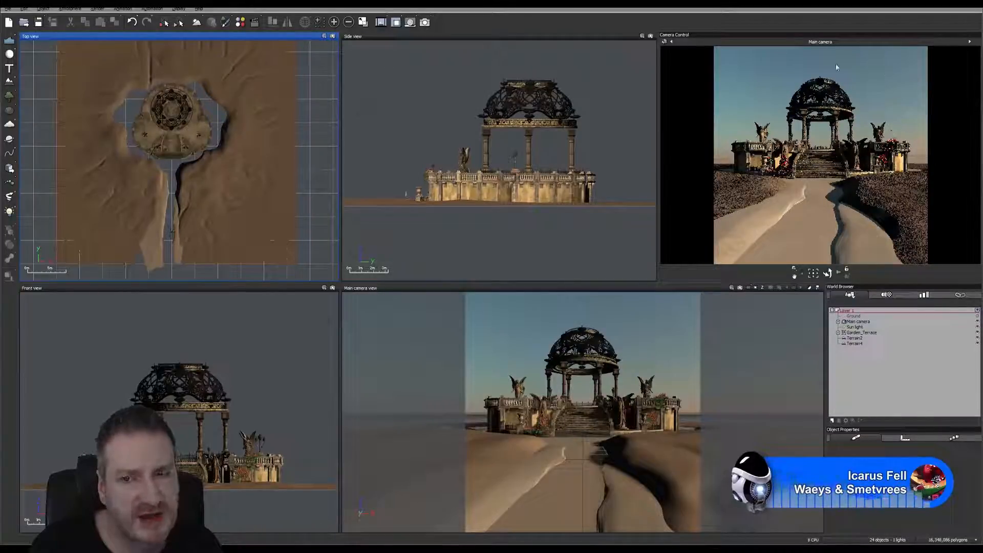
right_click(828, 219)
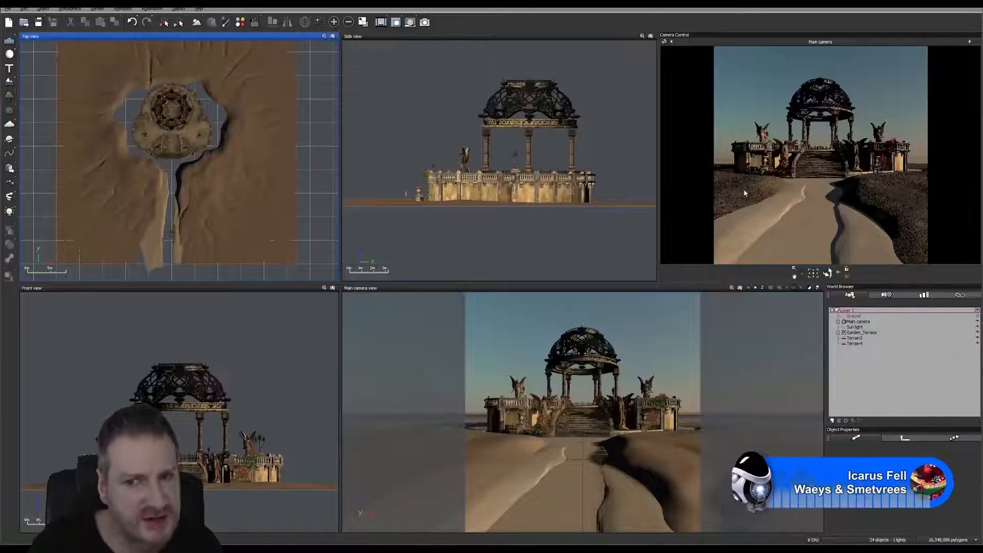
right_click(895, 210)
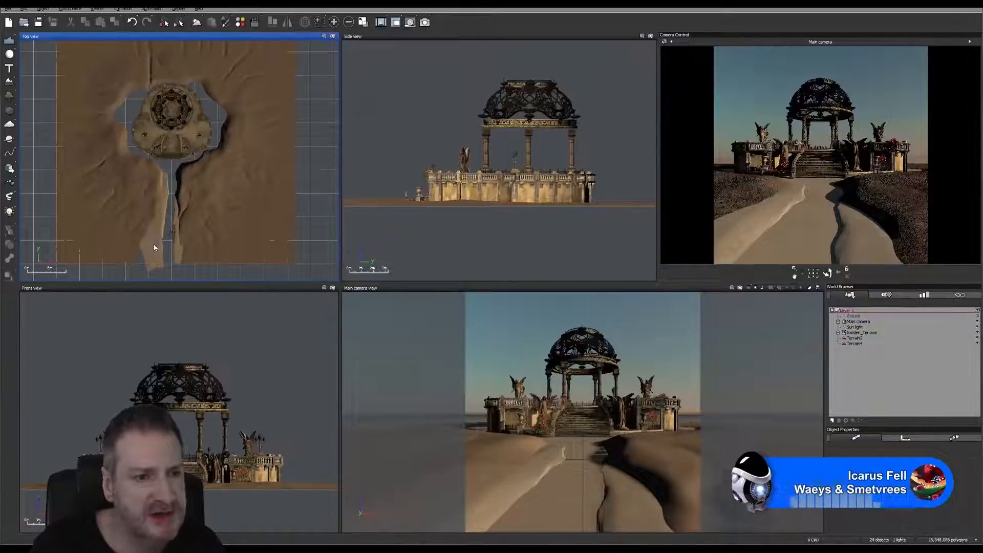
left_click(853, 343)
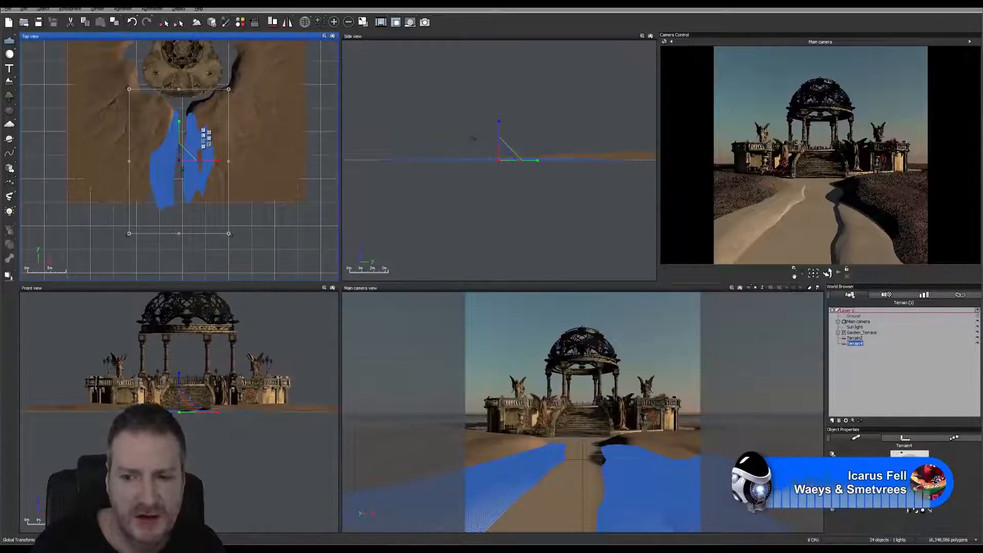
right_click(908, 469)
left_click(928, 486)
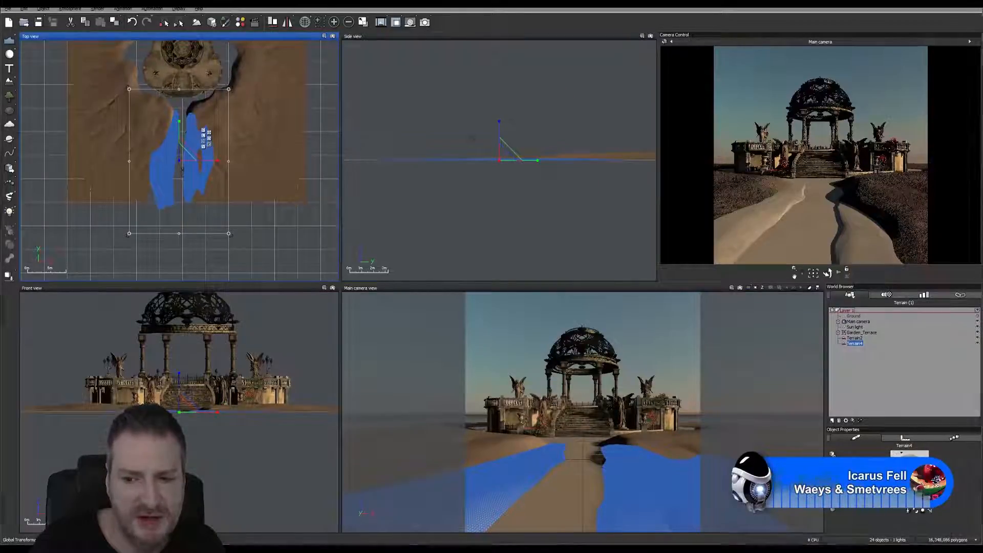
Step: Copy the large dune terrain's Umberine material and paste it onto Terrain4 beside the path
left_click(854, 339)
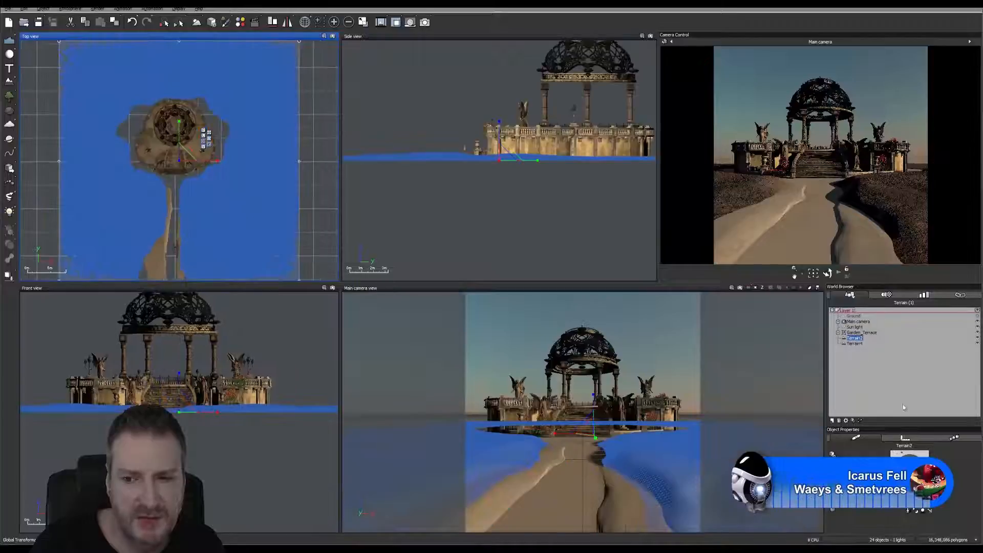
right_click(908, 468)
left_click(929, 492)
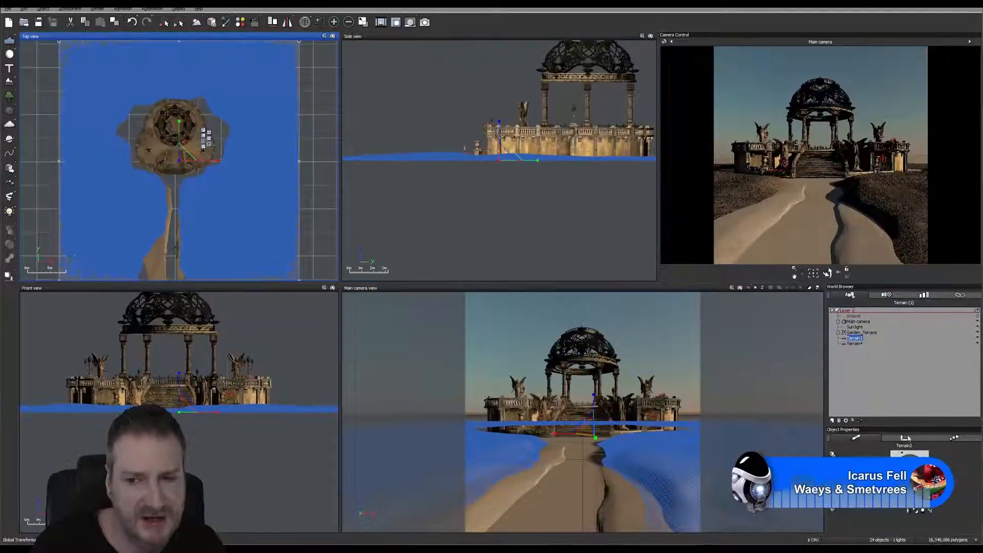
left_click(858, 344)
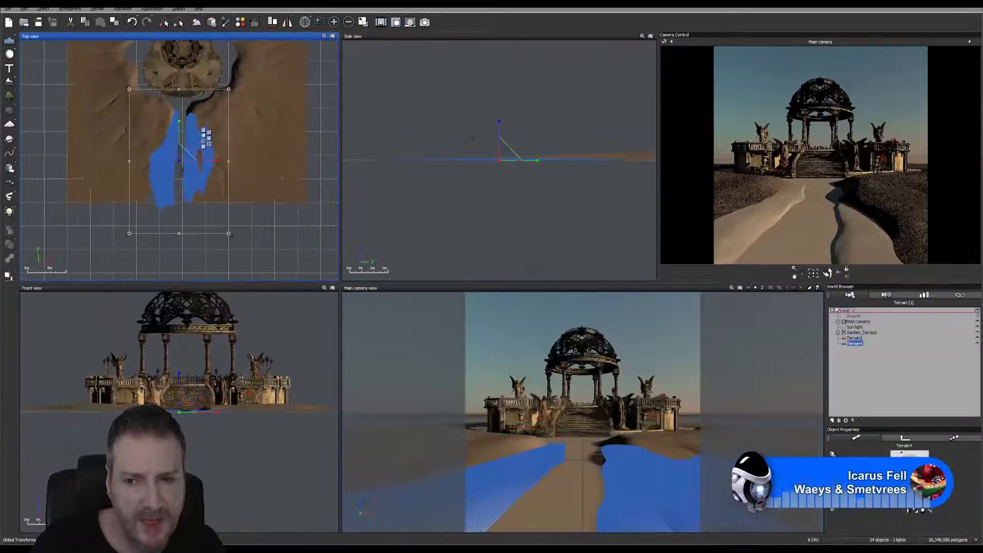
right_click(907, 463)
left_click(928, 495)
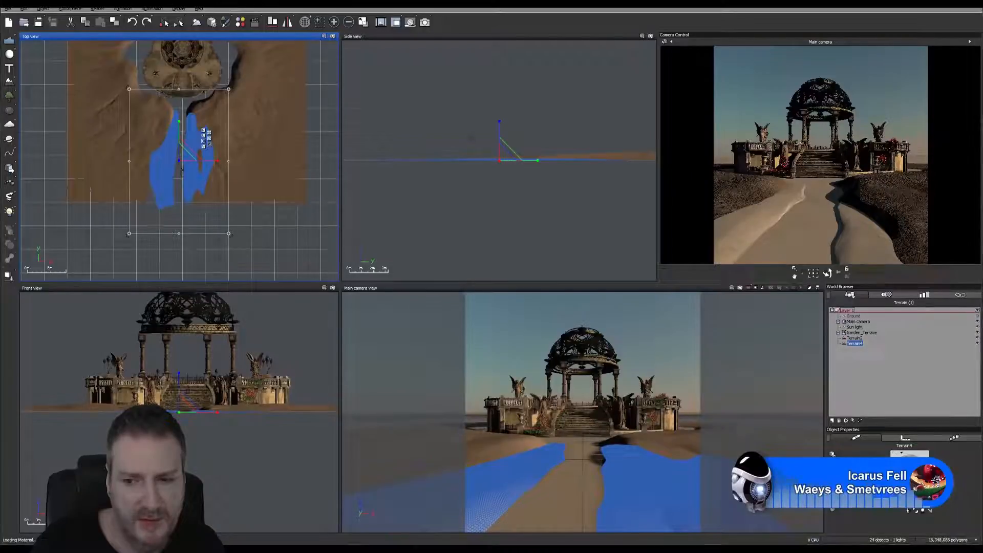
left_click(911, 391)
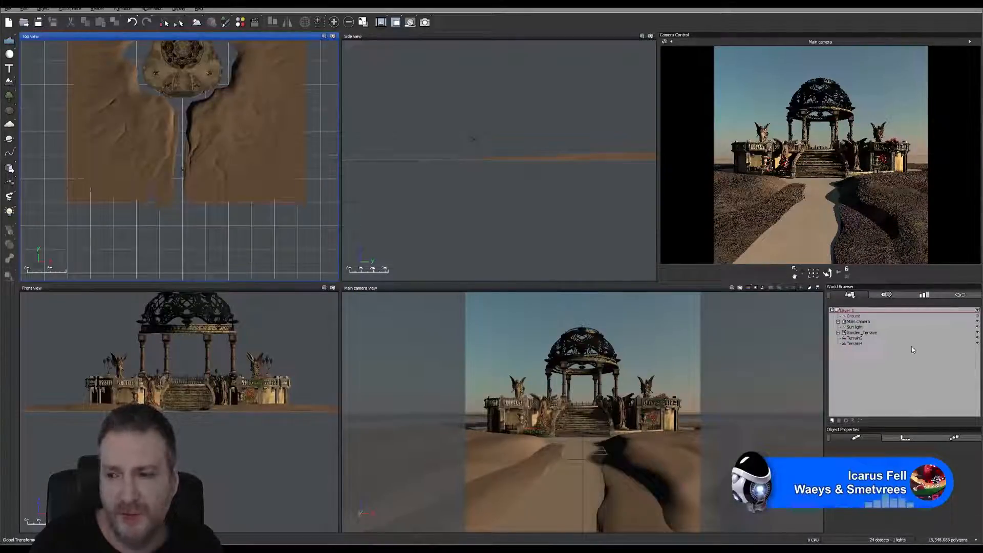
Step: Change the large dune terrain's Umberine material from a simple material to EcoSystem/Particles, accepting the extra layer
left_click(855, 339)
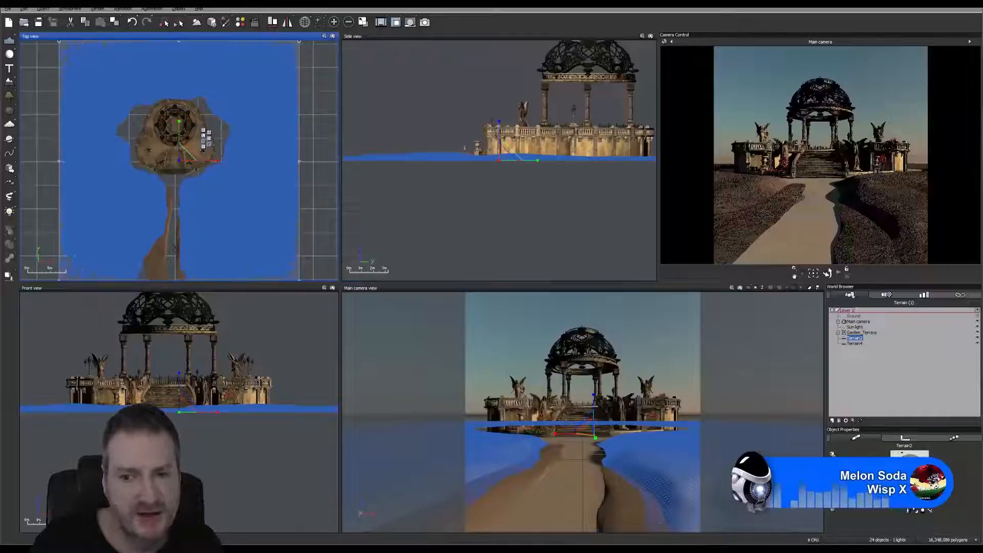
double_click(909, 470)
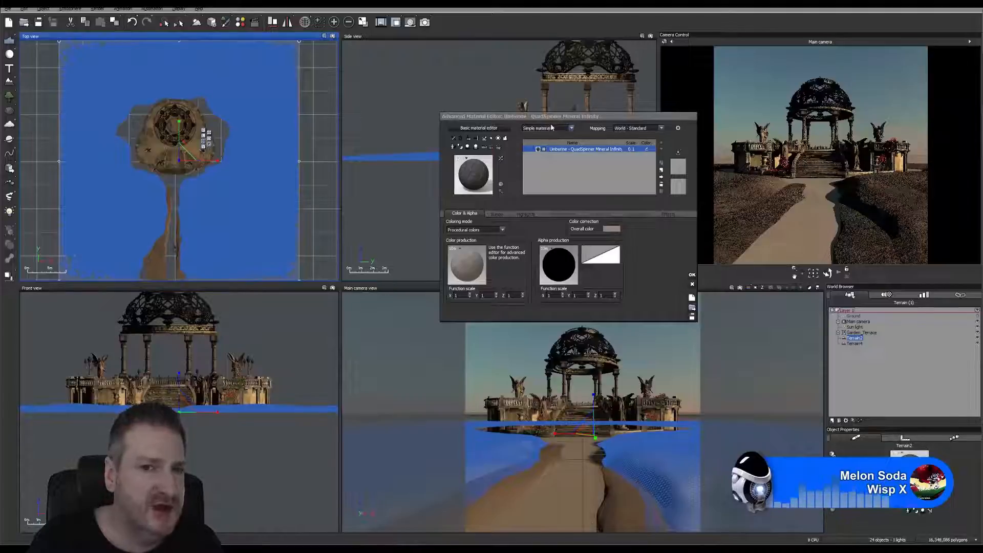
left_click(572, 129)
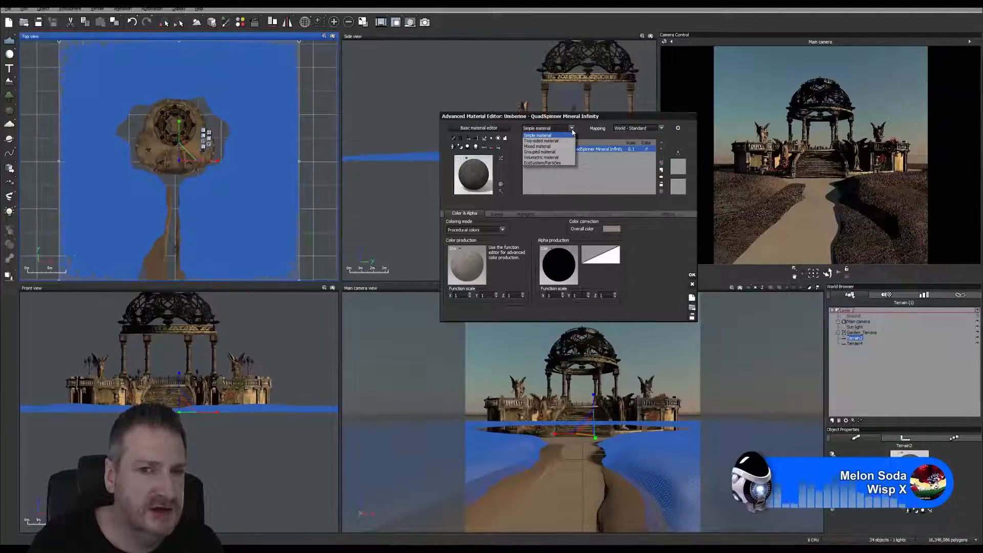
left_click(554, 163)
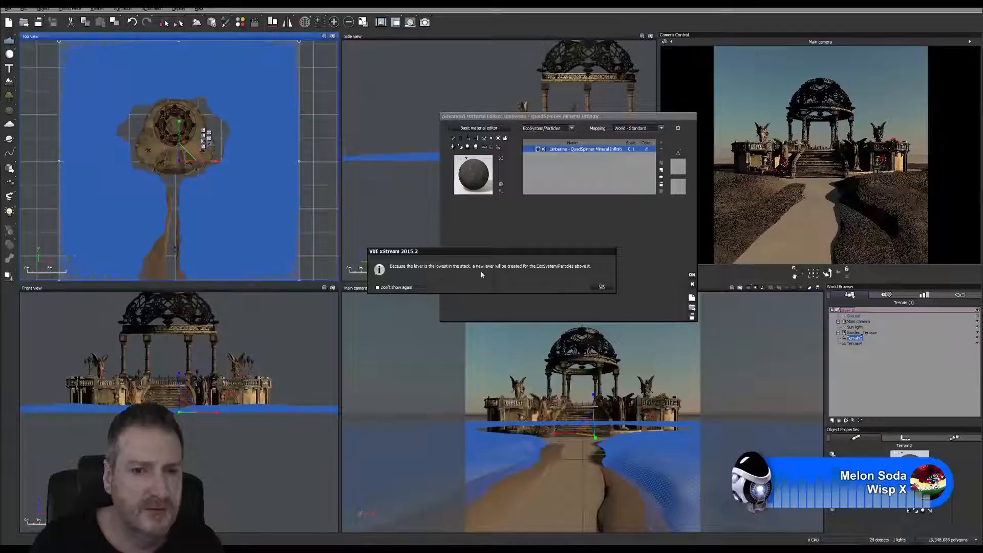
left_click(602, 287)
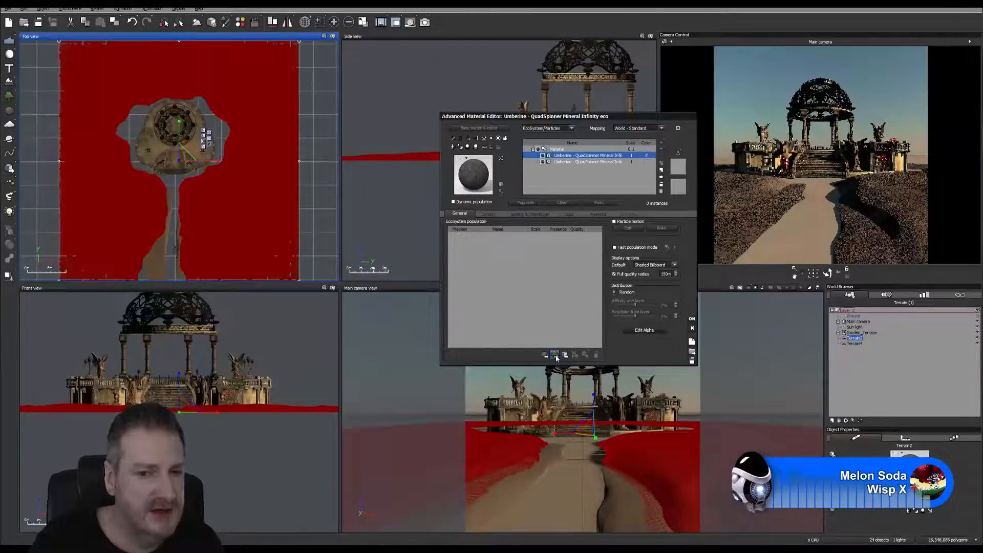
Step: Add the AsileFX Grass Single-Blade Dense plant from the AsileFX Grass collection to the EcoSystem population
left_click(554, 356)
left_click_drag(391, 67, 369, 58)
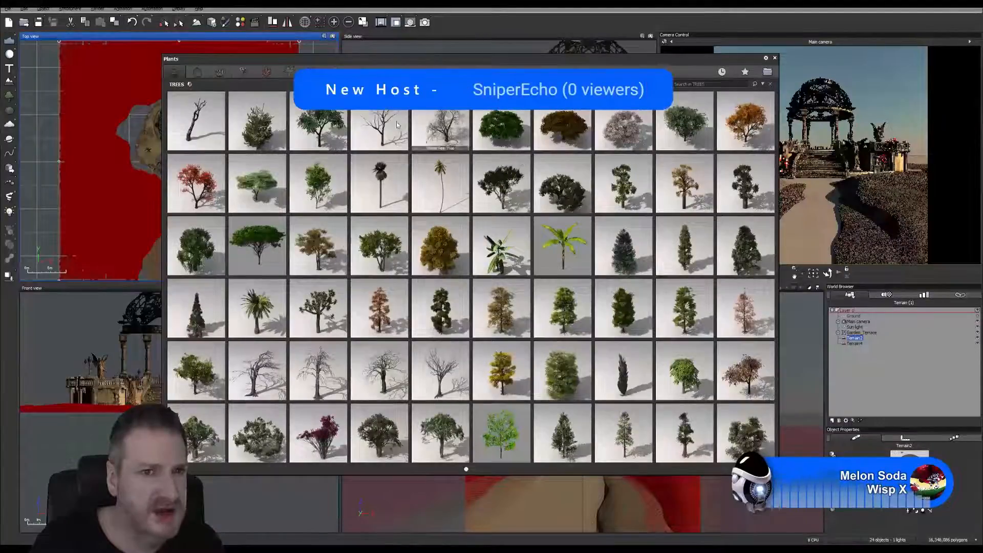
left_click(336, 73)
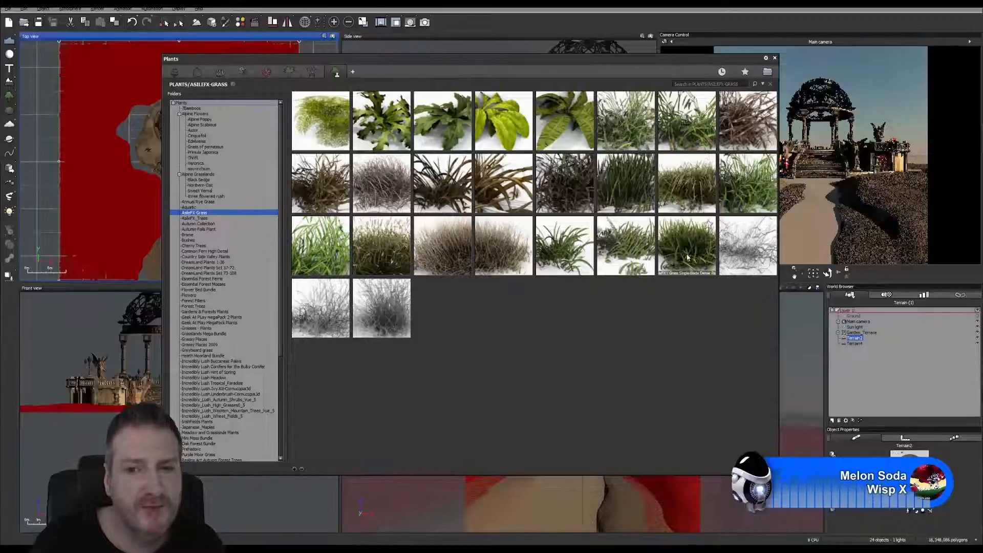
mouse_move(688, 257)
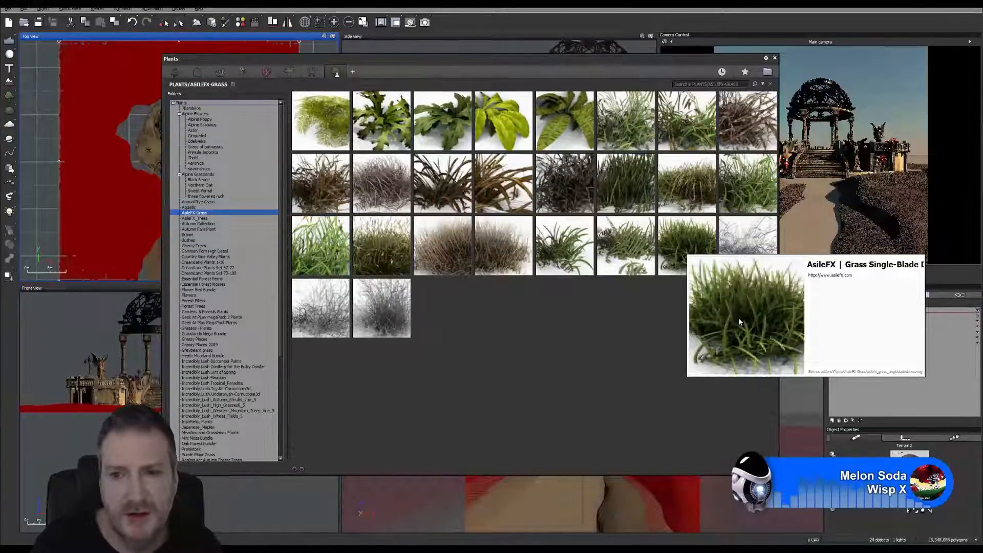
mouse_move(744, 189)
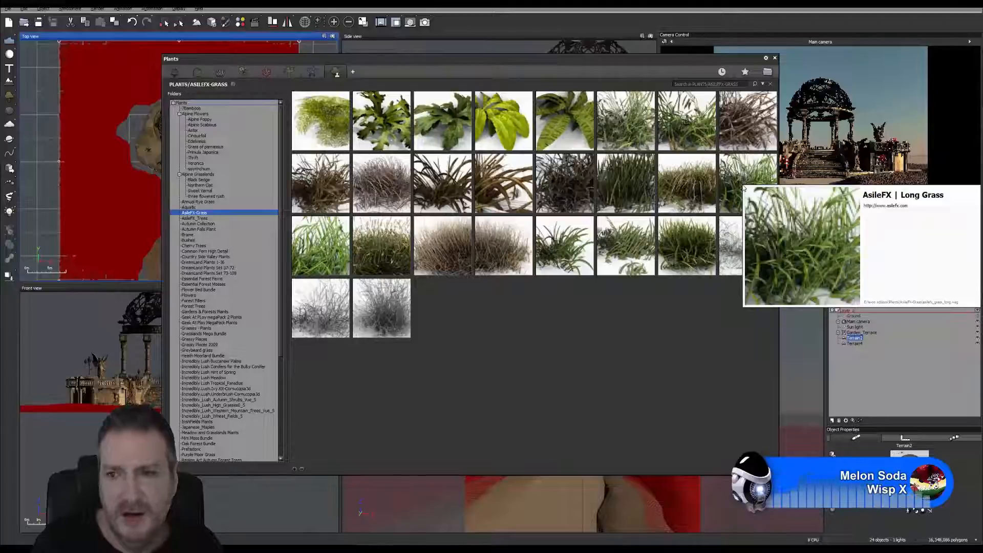
mouse_move(569, 248)
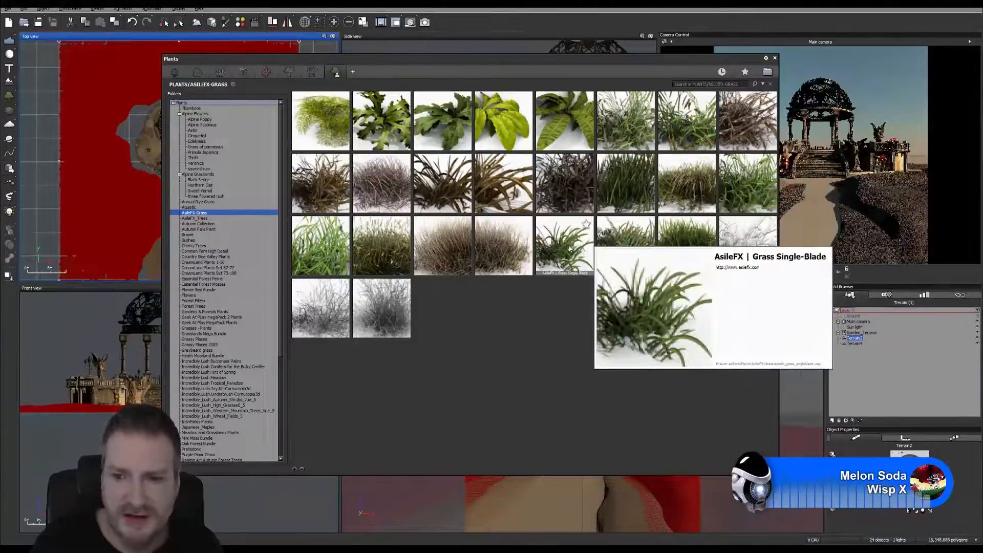
mouse_move(378, 252)
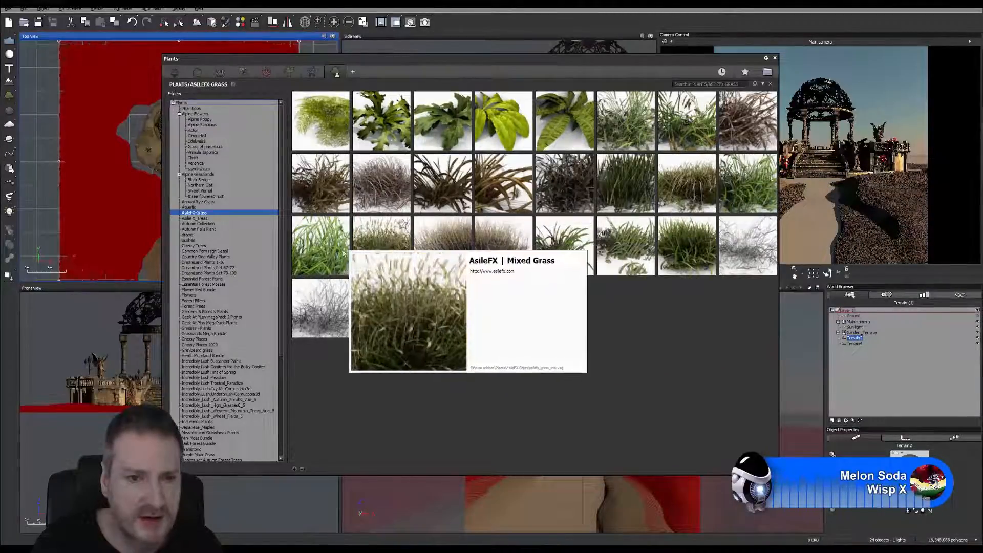
mouse_move(332, 254)
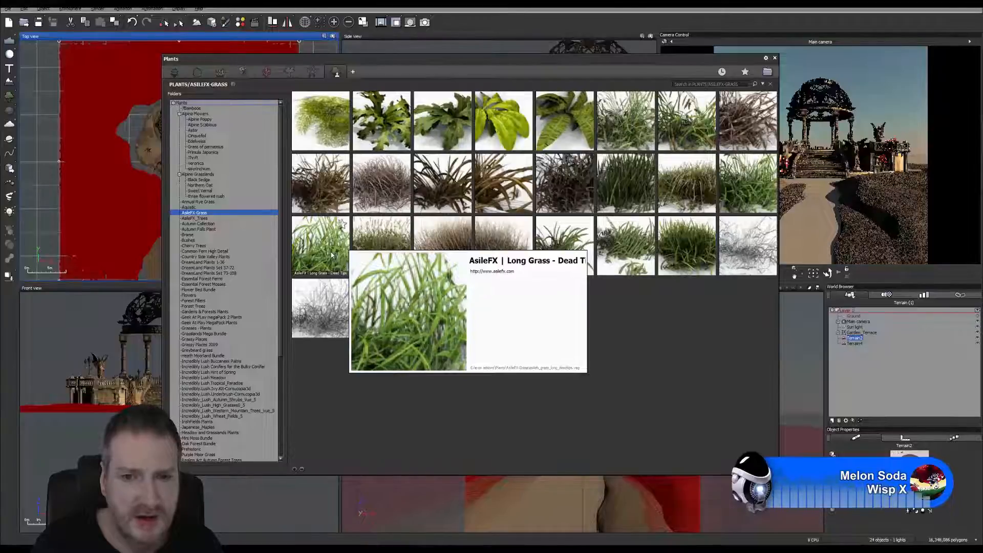
mouse_move(688, 125)
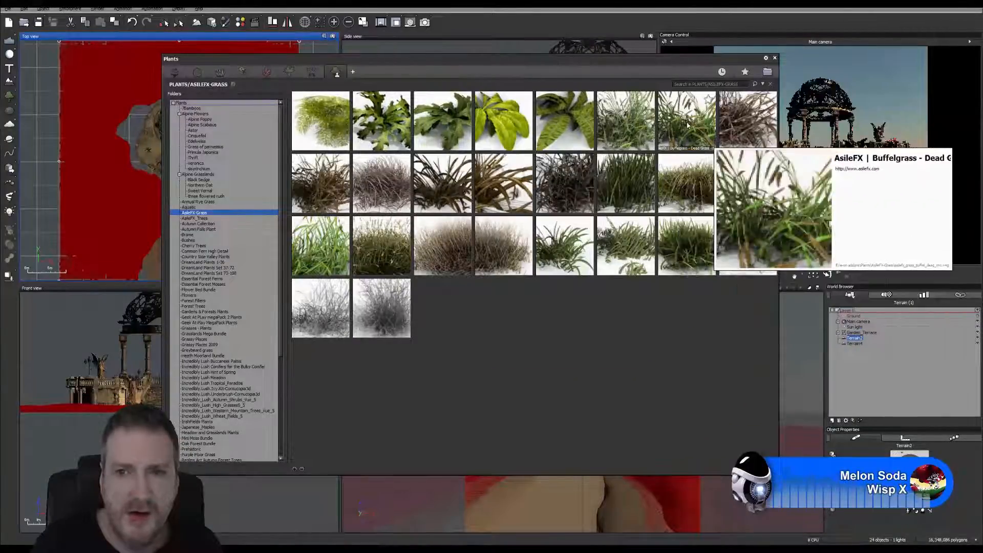
mouse_move(633, 128)
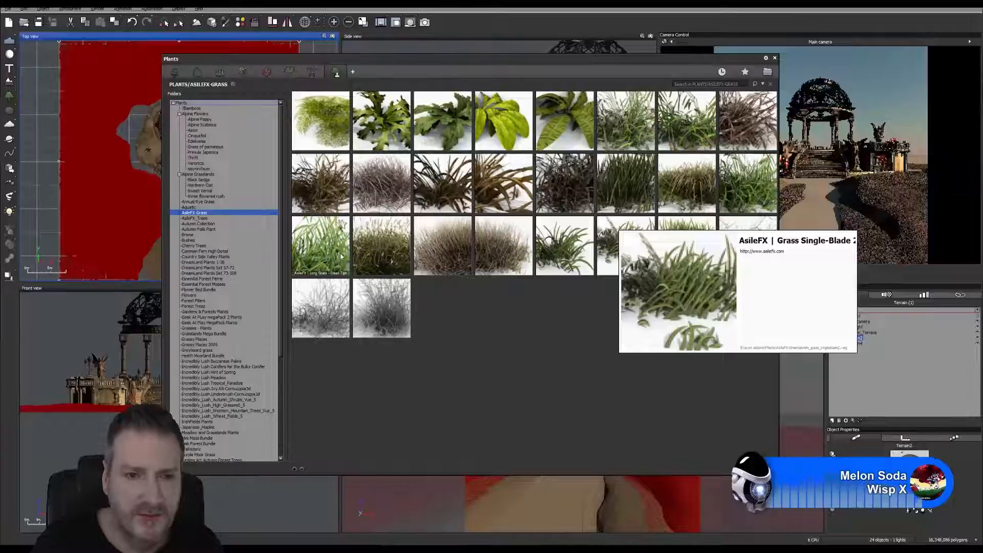
double_click(699, 253)
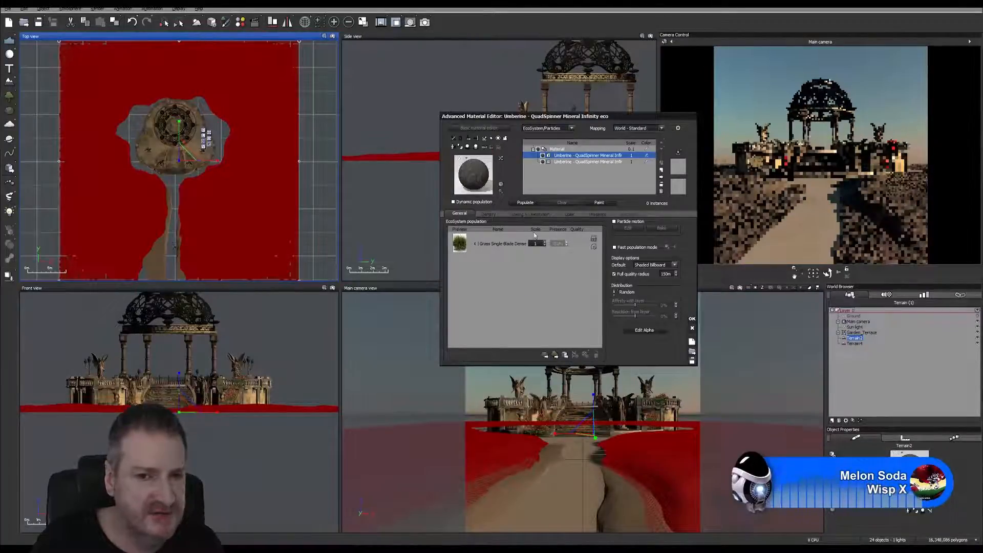
Step: Add the AsileFX Even Grass plant to the EcoSystem population and populate the large dune terrain at 50% overall density
left_click(555, 356)
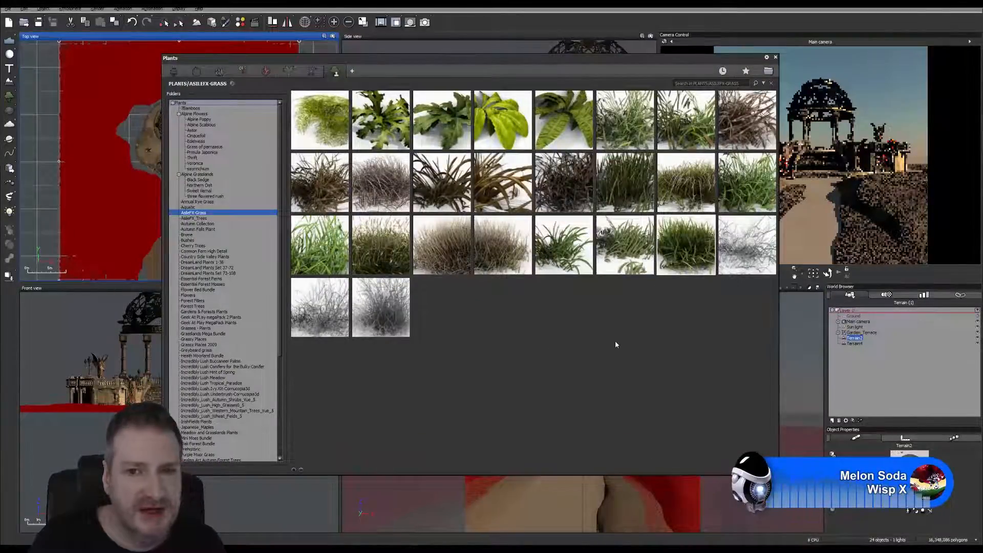
mouse_move(611, 183)
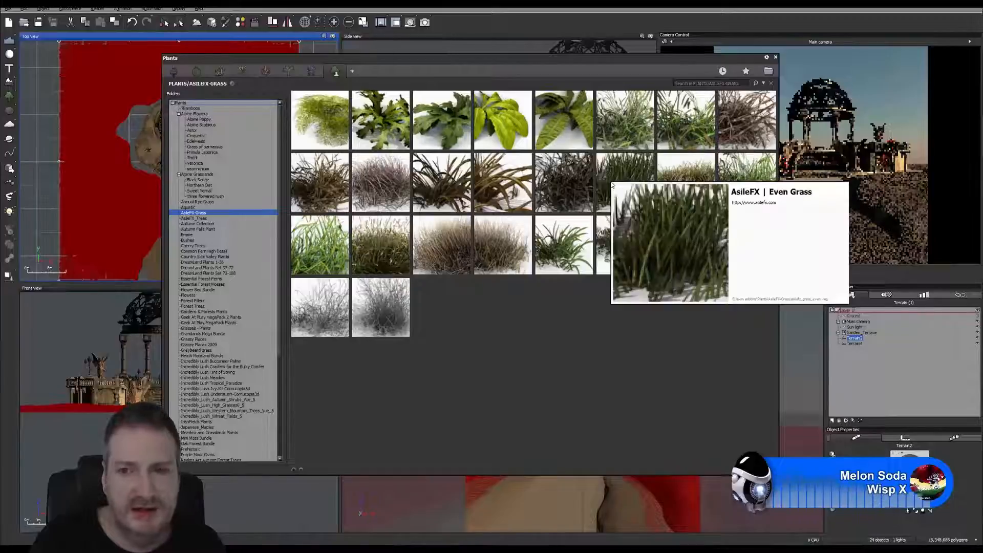
double_click(612, 183)
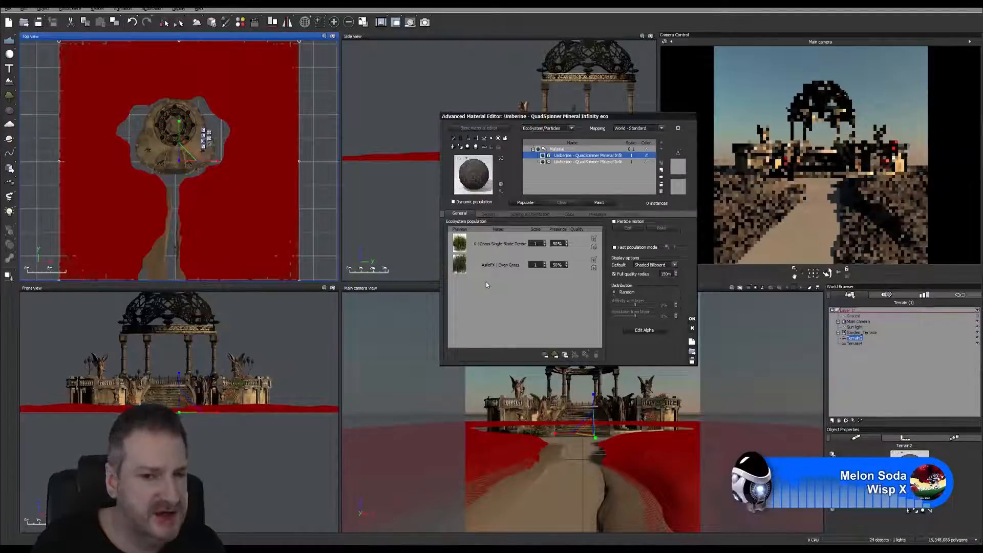
left_click(489, 215)
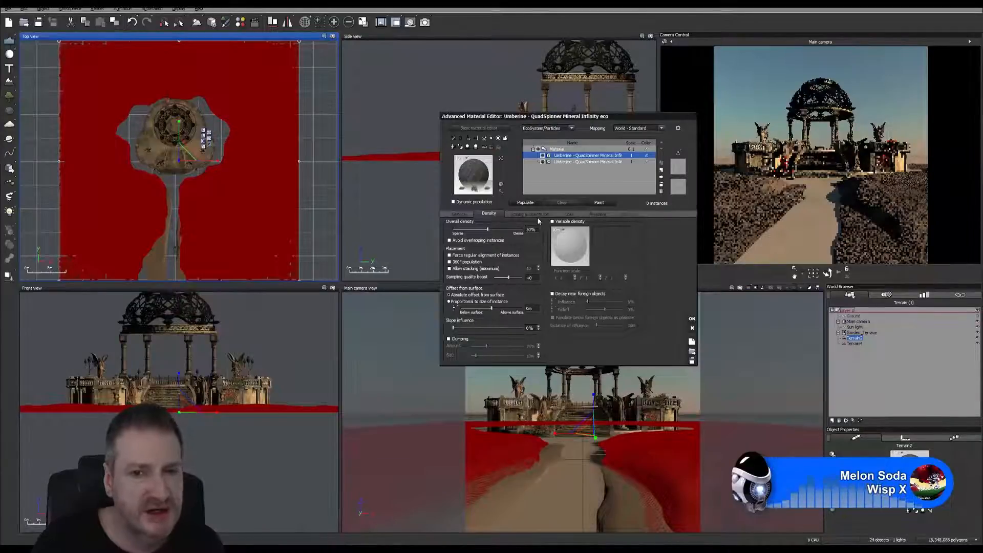
left_click(525, 203)
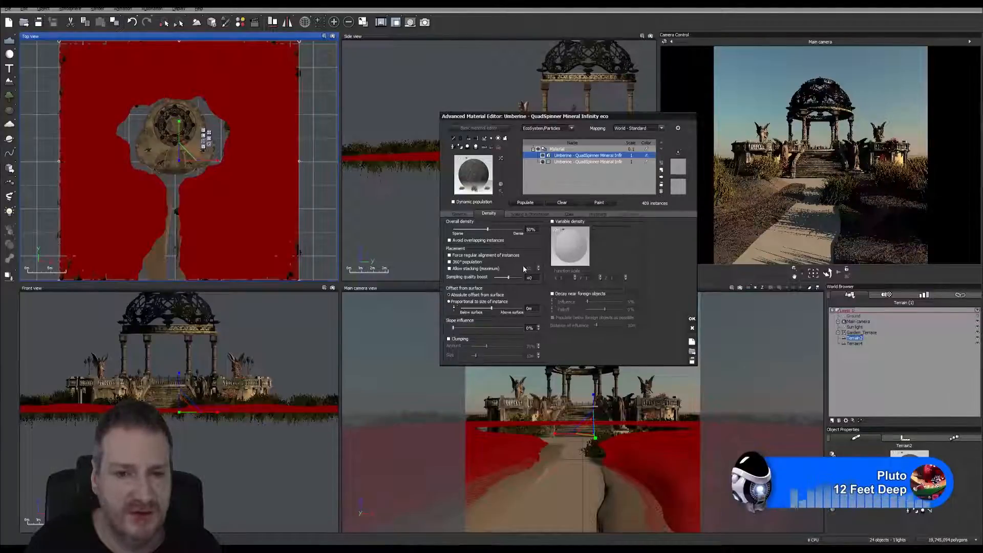
Step: Compare the EcoSystem's overall scaling and orientation settings with the individual scale values of the two grasses
left_click(526, 214)
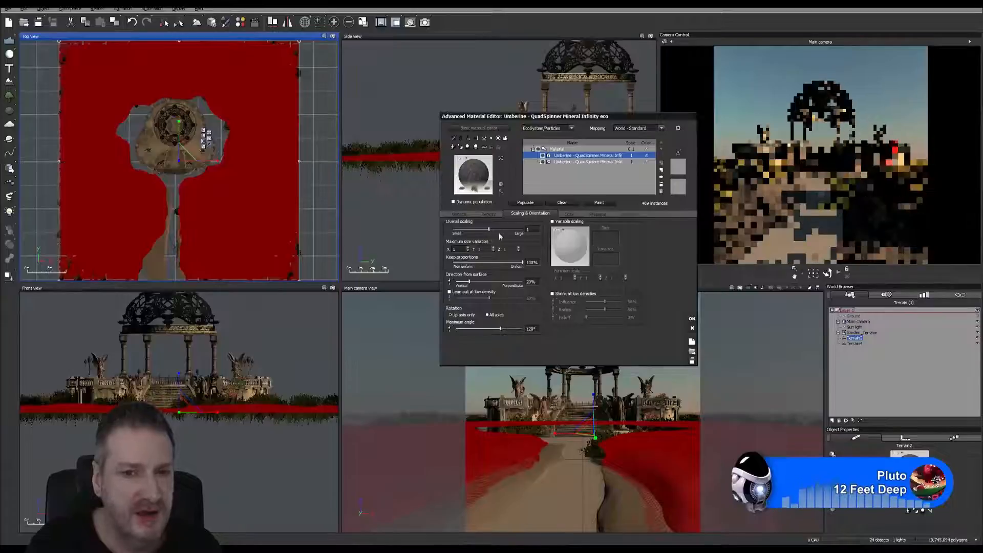
left_click(457, 214)
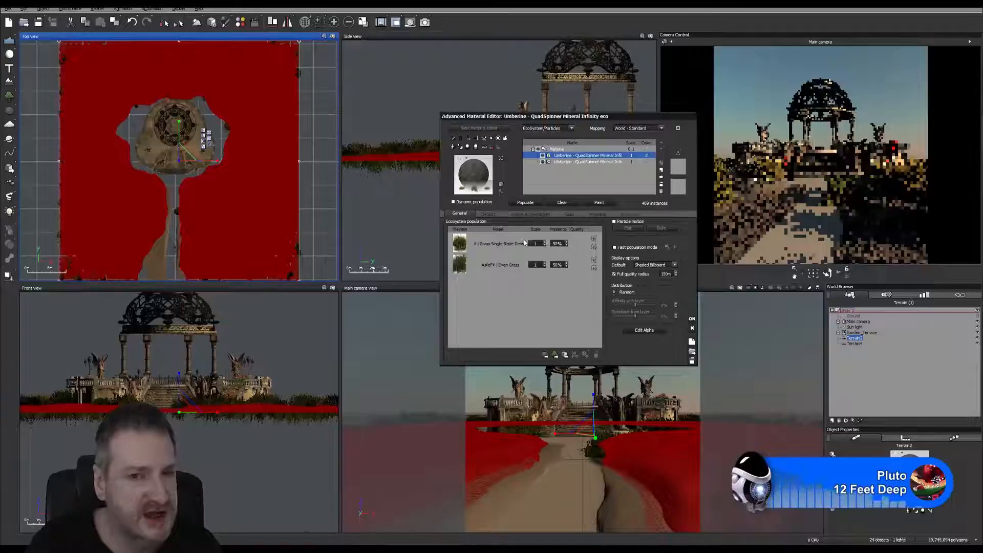
left_click(529, 215)
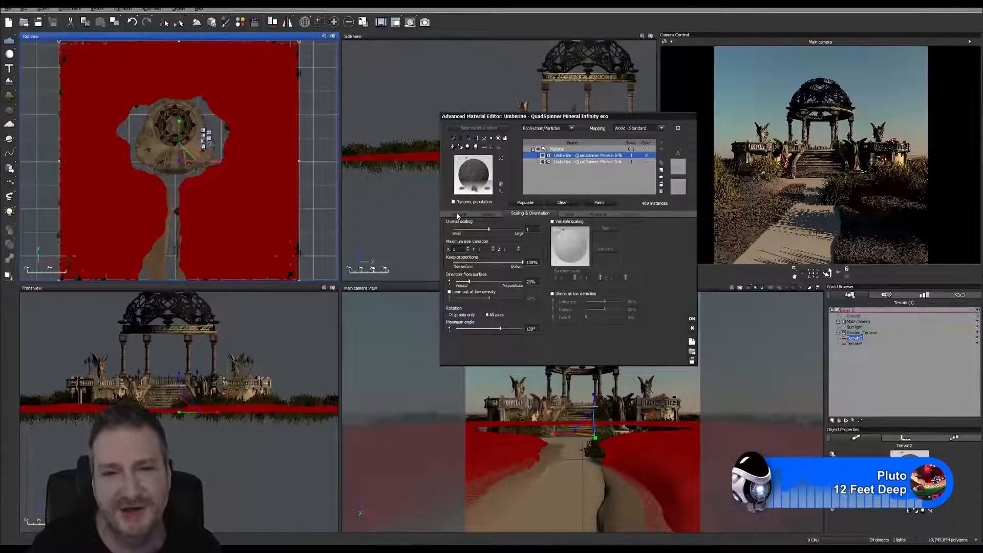
left_click(459, 214)
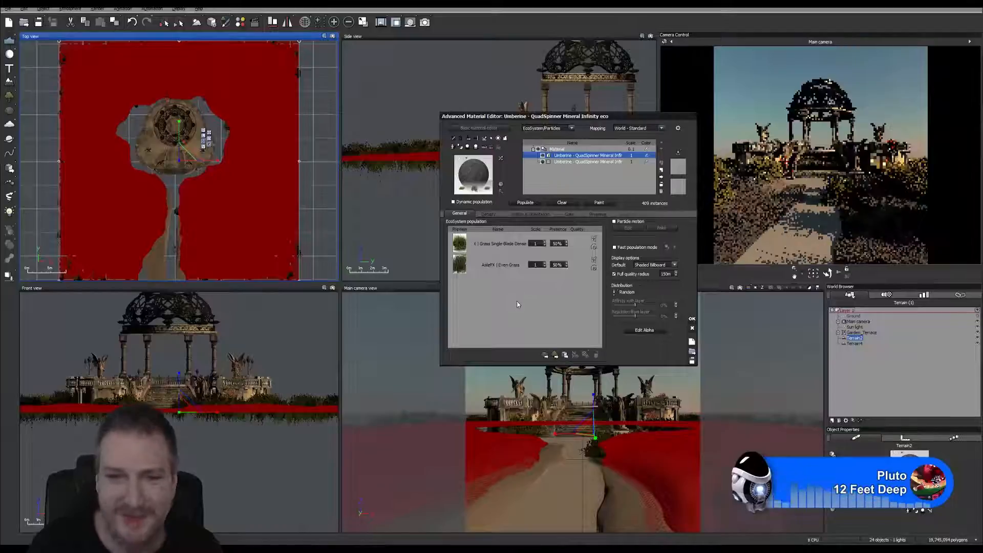
left_click(528, 215)
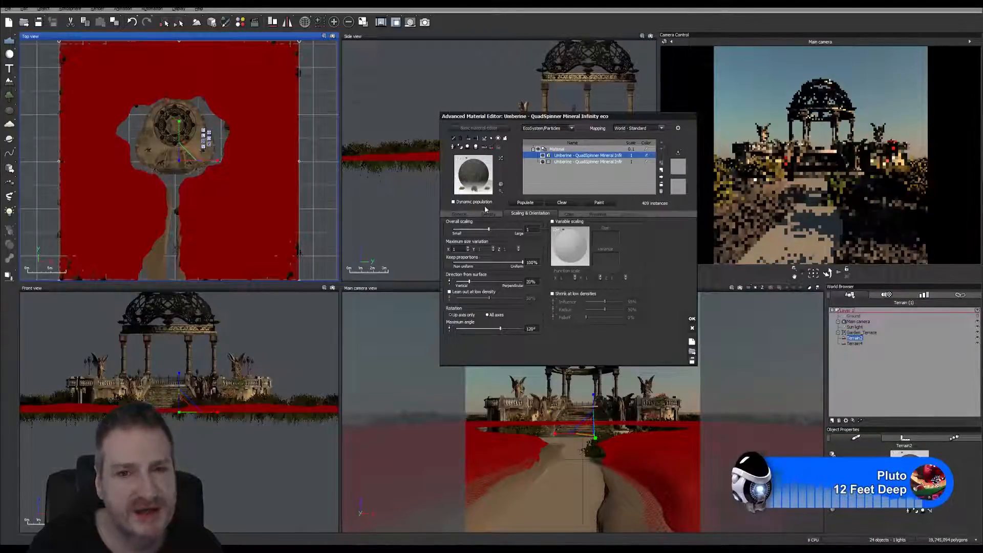
left_click(456, 218)
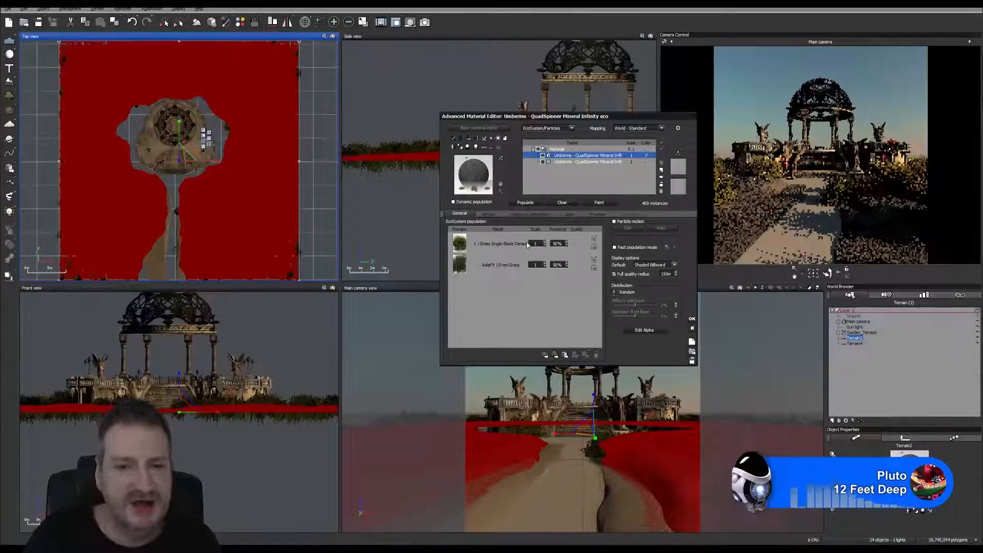
left_click(523, 213)
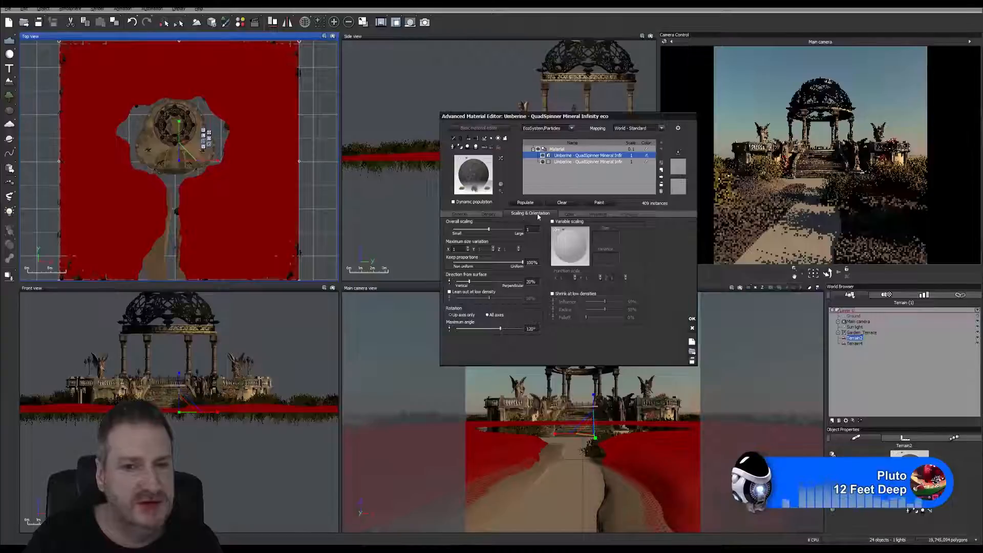
left_click(459, 213)
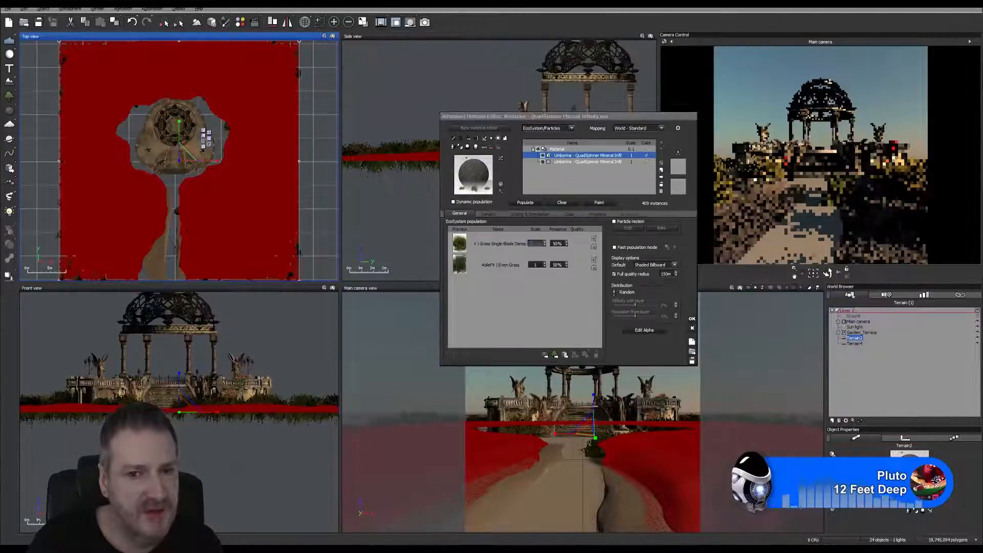
Step: Set the scale of both the Single-Blade Dense and Even Grass plants to 0.5 and repopulate the large dune terrain
left_click(536, 243)
type("5")
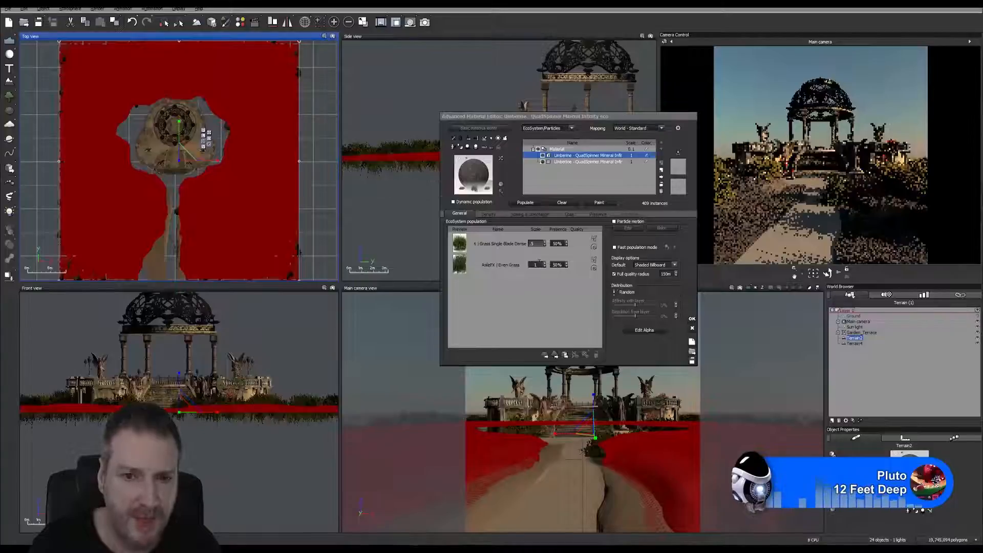
left_click(536, 264)
type(".5")
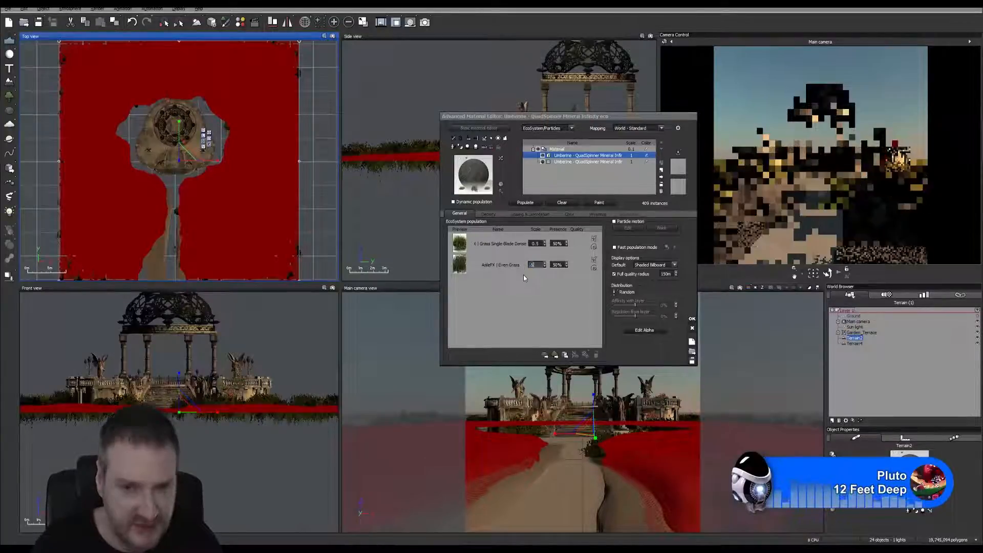
left_click(537, 243)
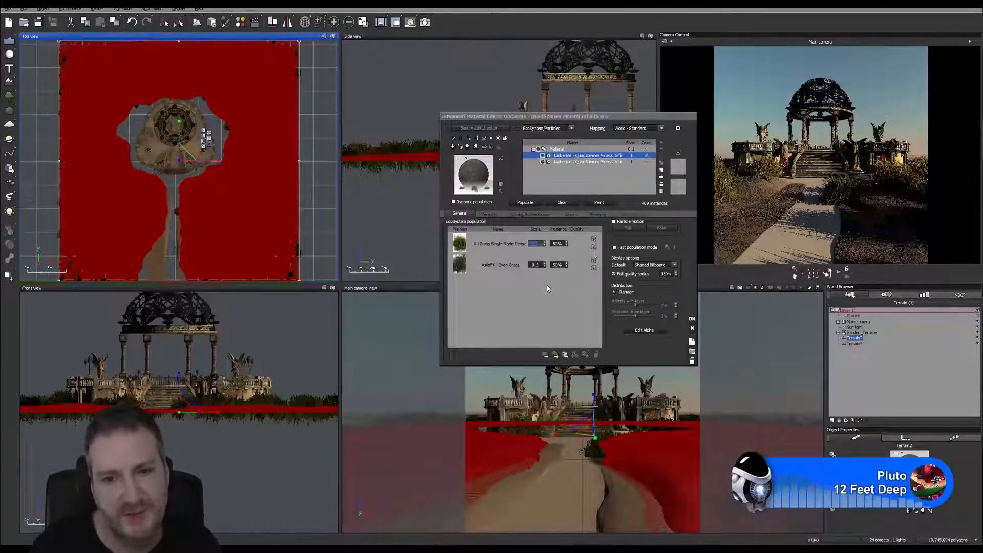
left_click(524, 204)
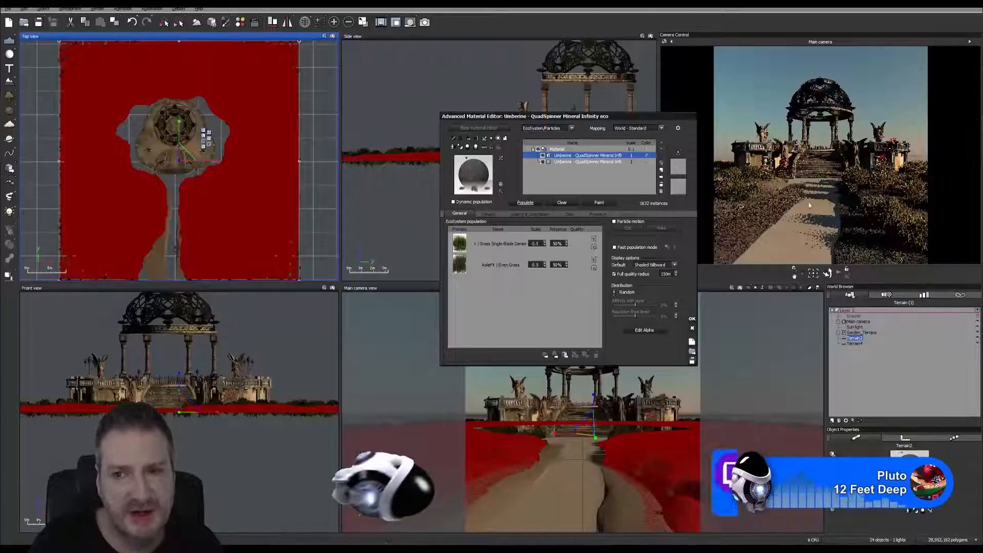
right_click(888, 221)
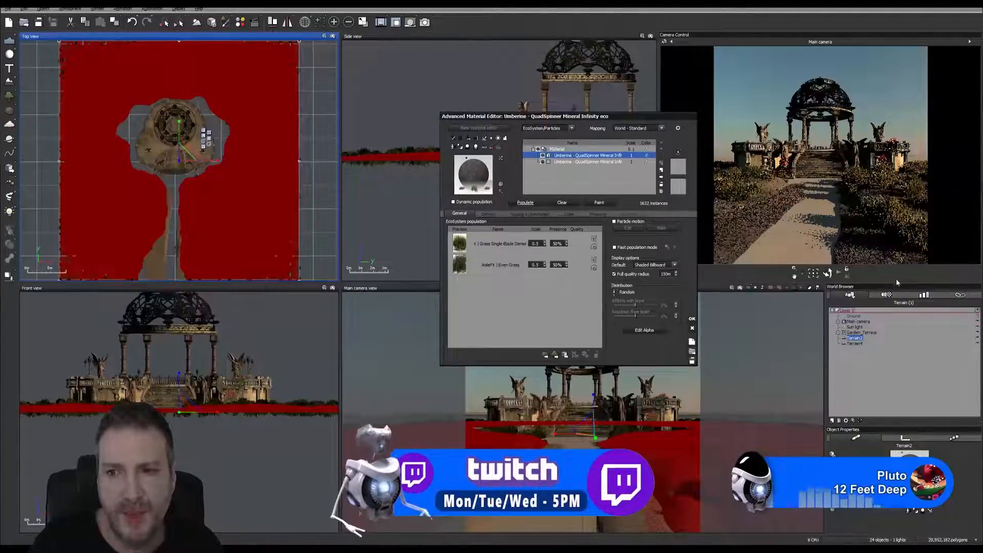
Step: Set the scale of both grass plants to 0.2, repopulate the large dune terrain and refresh the camera preview
double_click(535, 243)
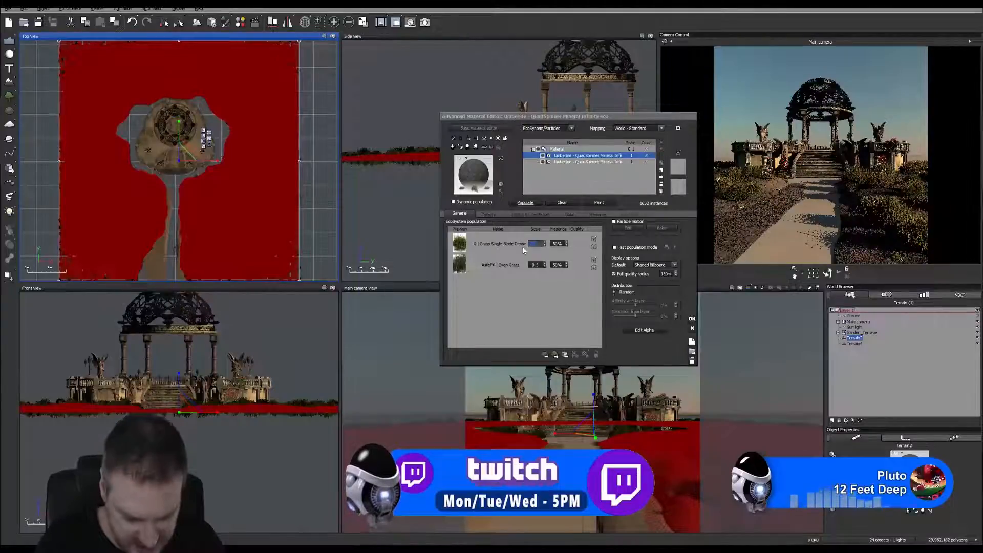
type(".")
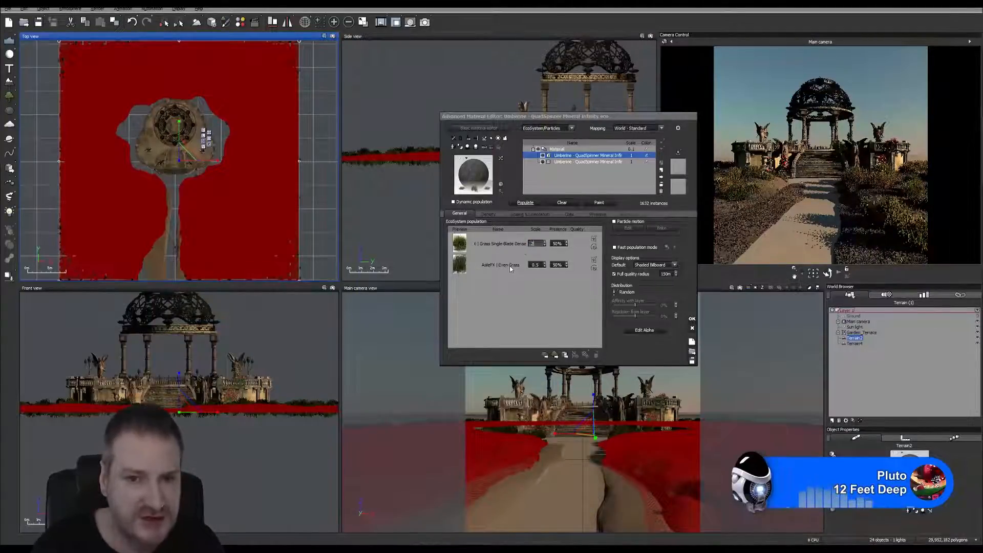
type("2")
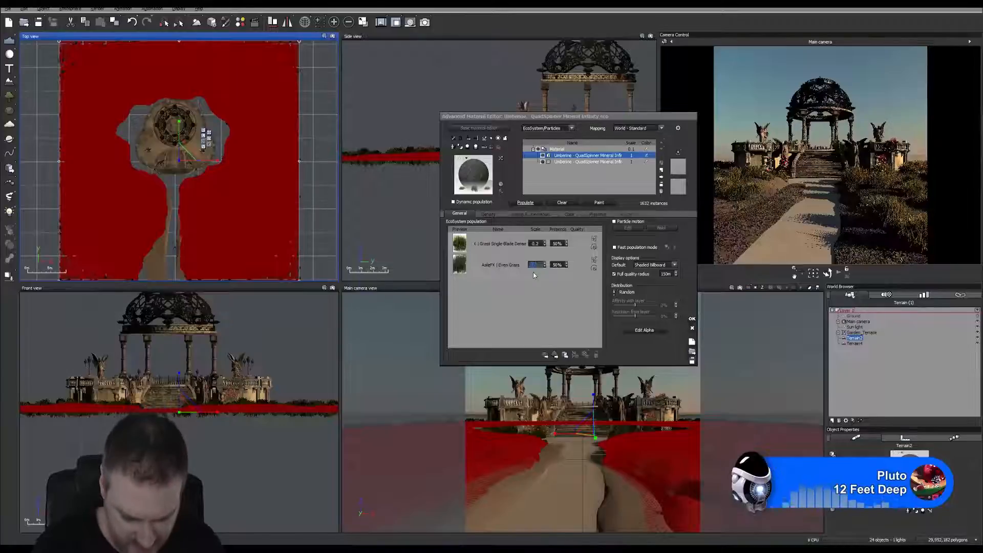
type(".2")
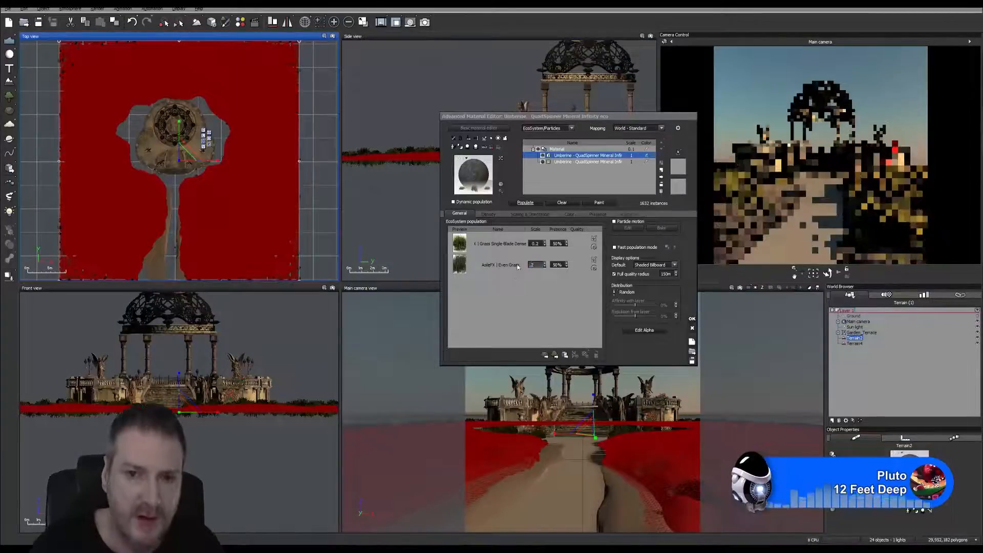
left_click(538, 243)
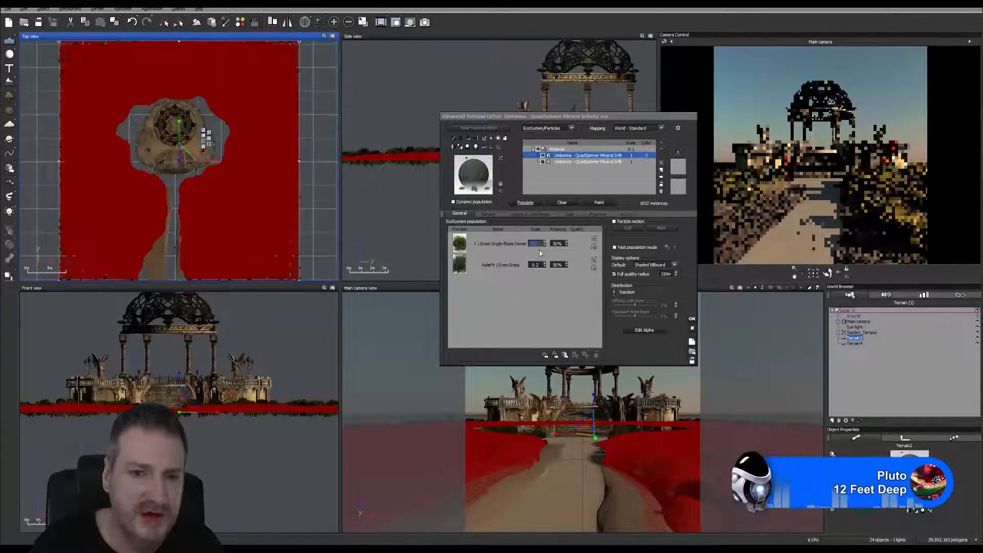
left_click(526, 203)
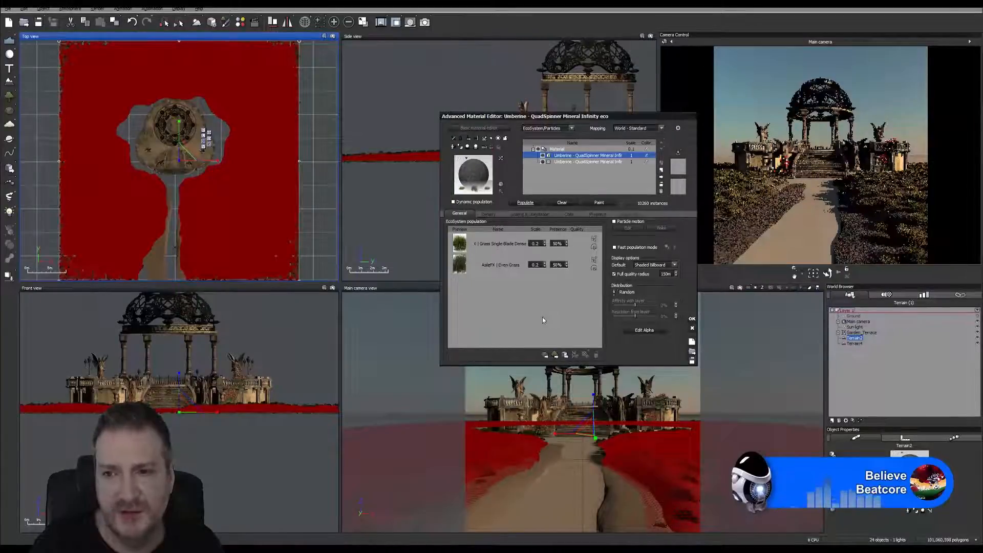
right_click(891, 208)
left_click(905, 216)
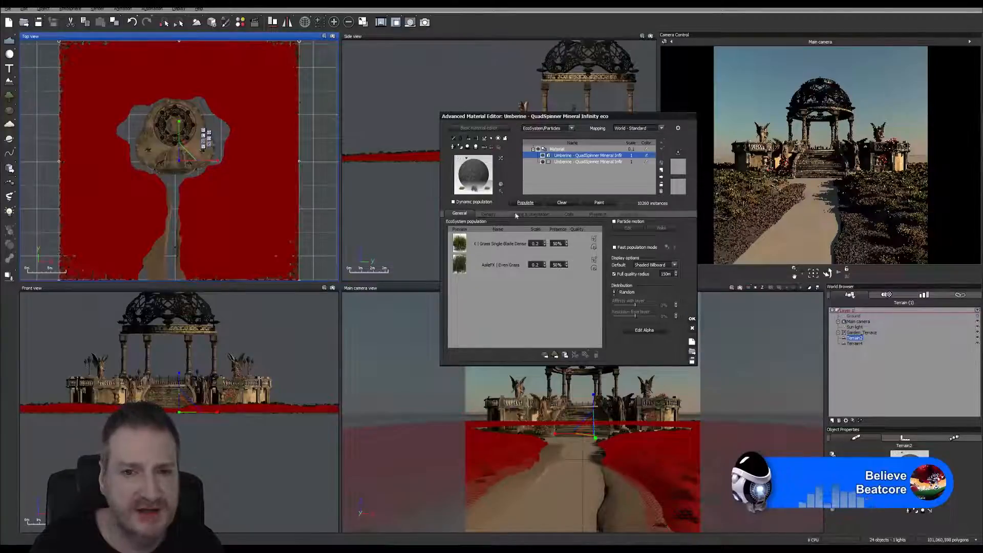
Step: Raise the EcoSystem's overall density to 91%, repopulate the large dune terrain and accept the material
left_click(488, 214)
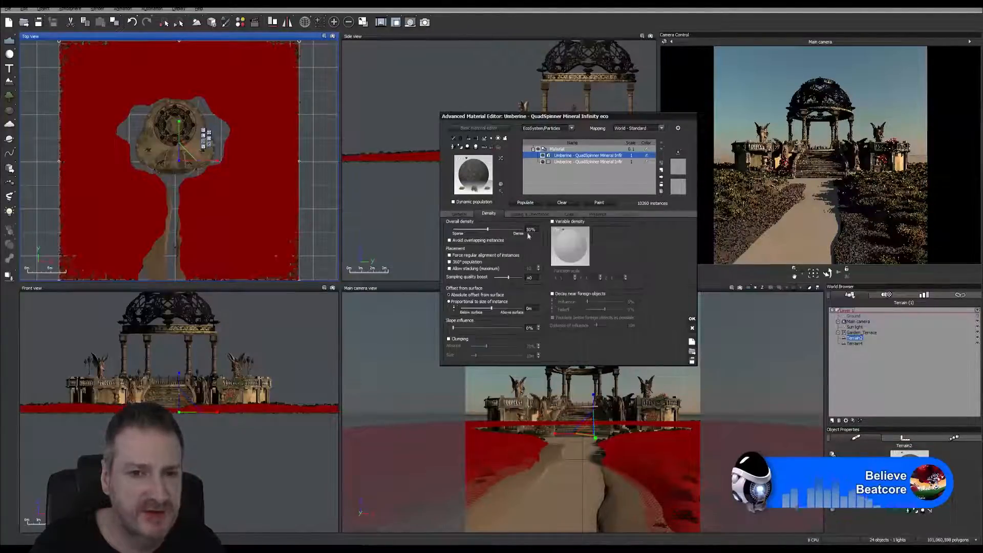
left_click_drag(487, 229, 516, 229)
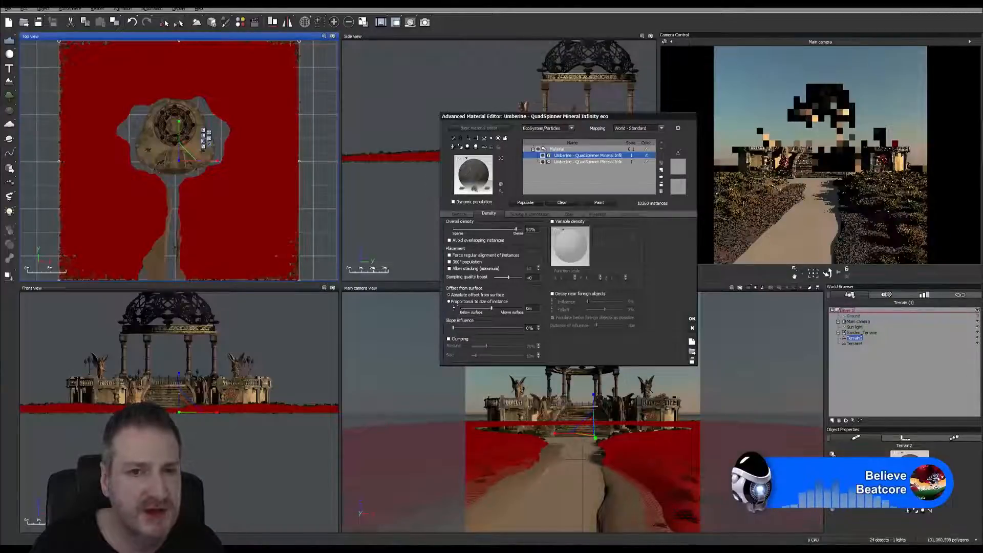
left_click(526, 203)
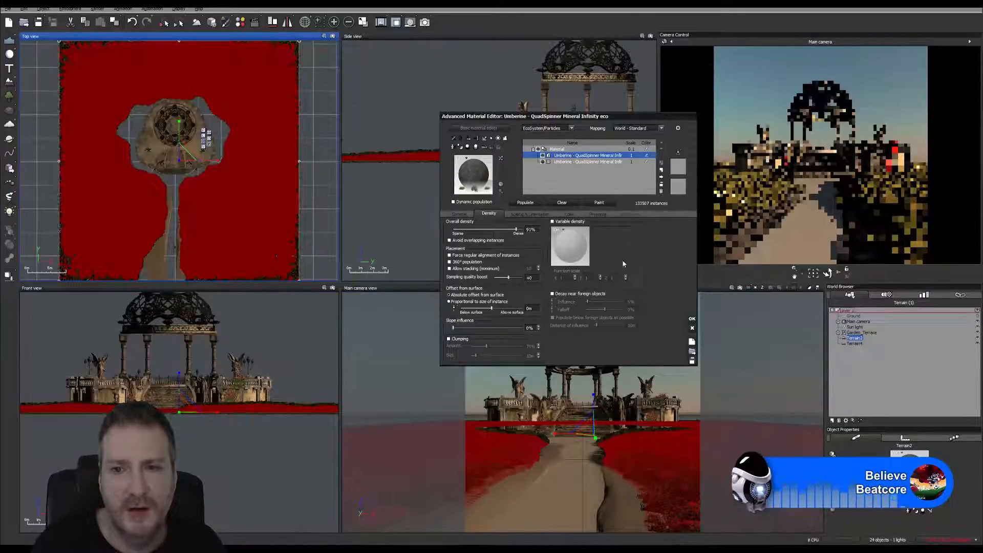
left_click(691, 318)
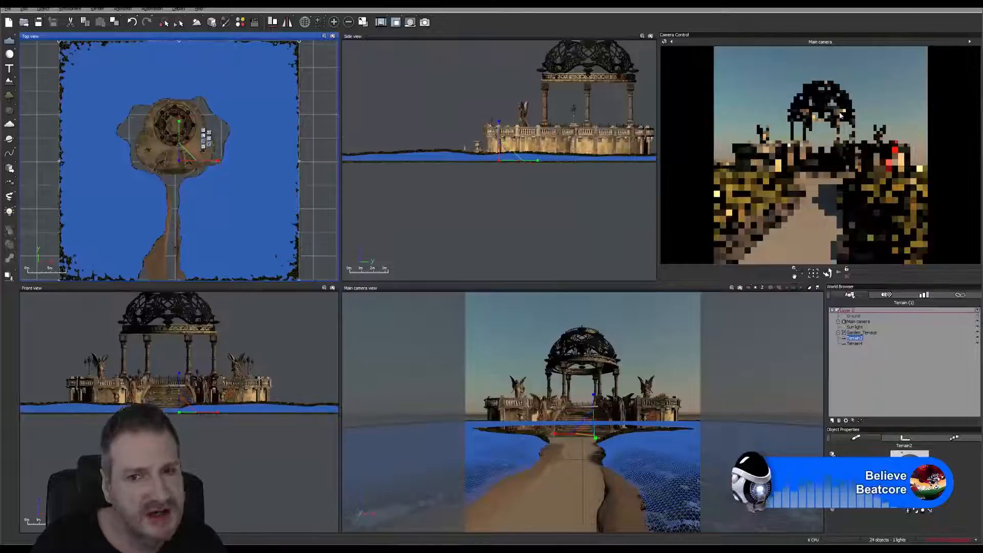
Step: Deselect the terrain, render the main camera view with the Preview quality preset, and close the finished render
left_click(869, 377)
left_click(424, 22)
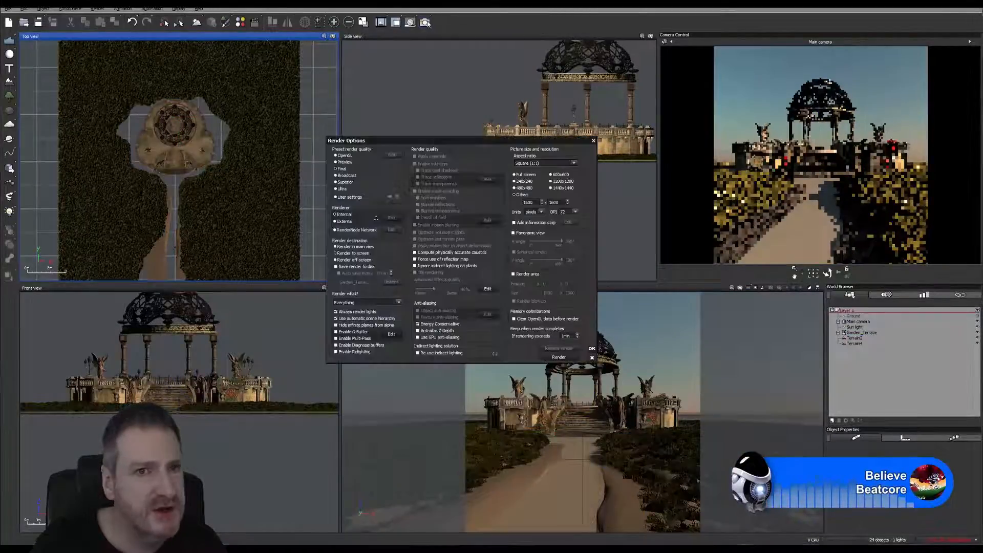
left_click(342, 163)
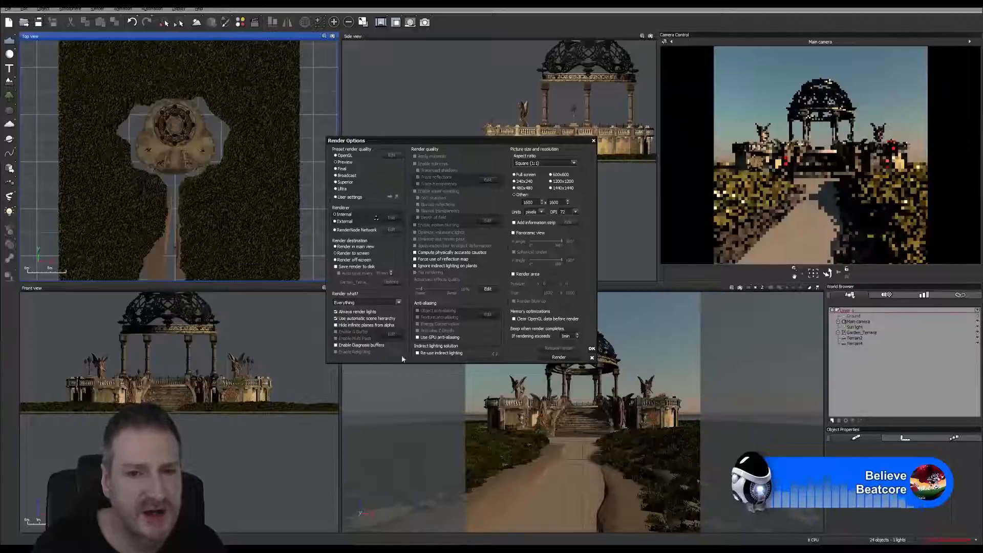
left_click(592, 349)
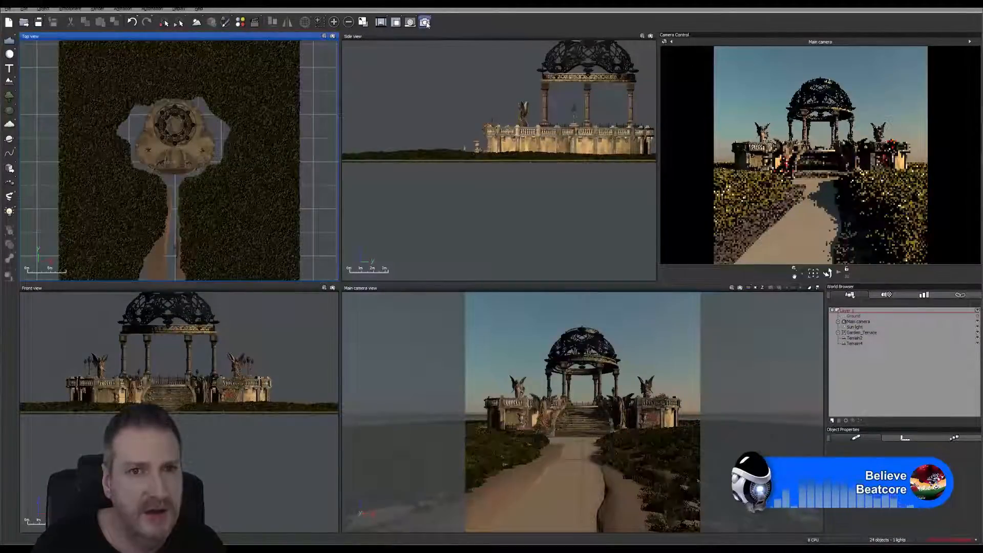
left_click(426, 23)
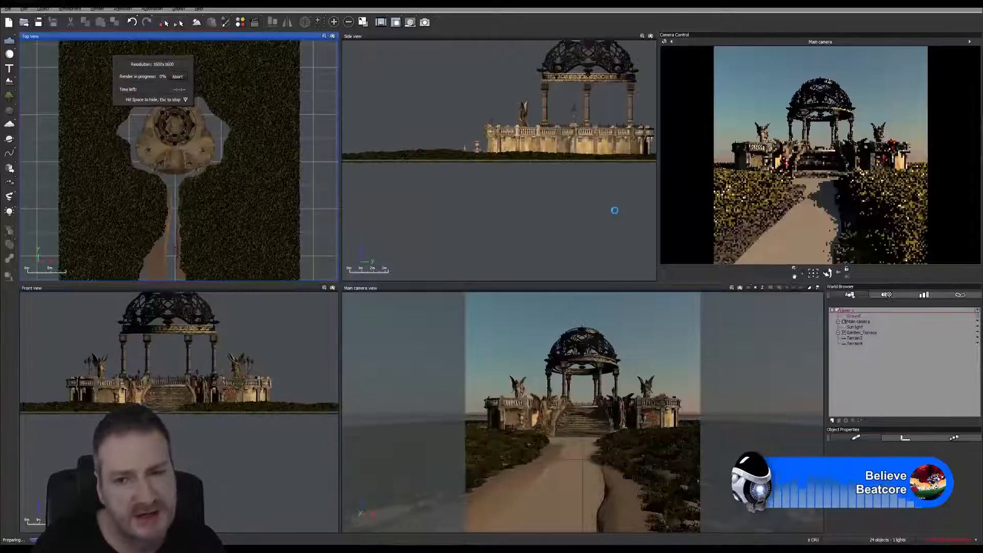
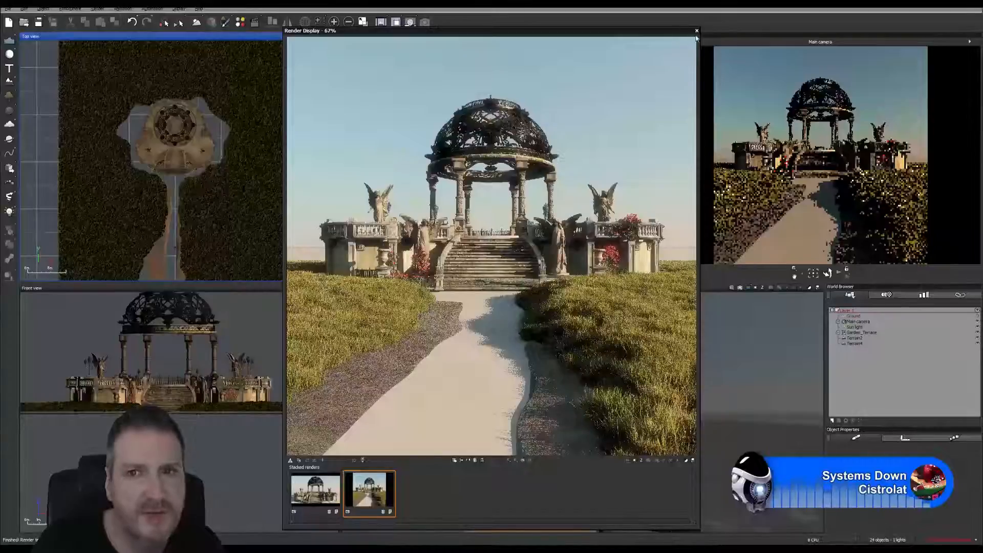
left_click(696, 30)
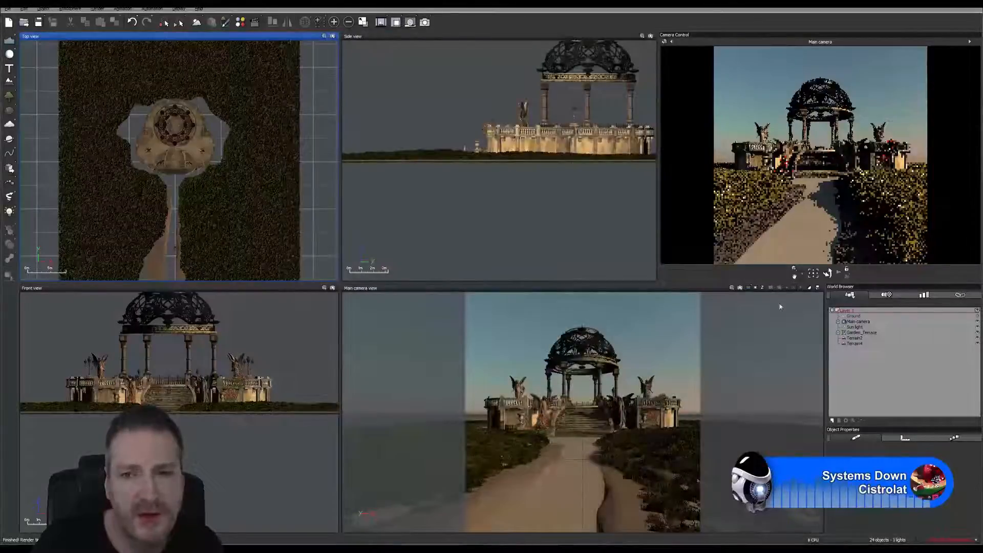
Step: Change Terrain4's Umberine material to EcoSystem/Particles, accepting the extra layer, and show its population list
left_click(854, 343)
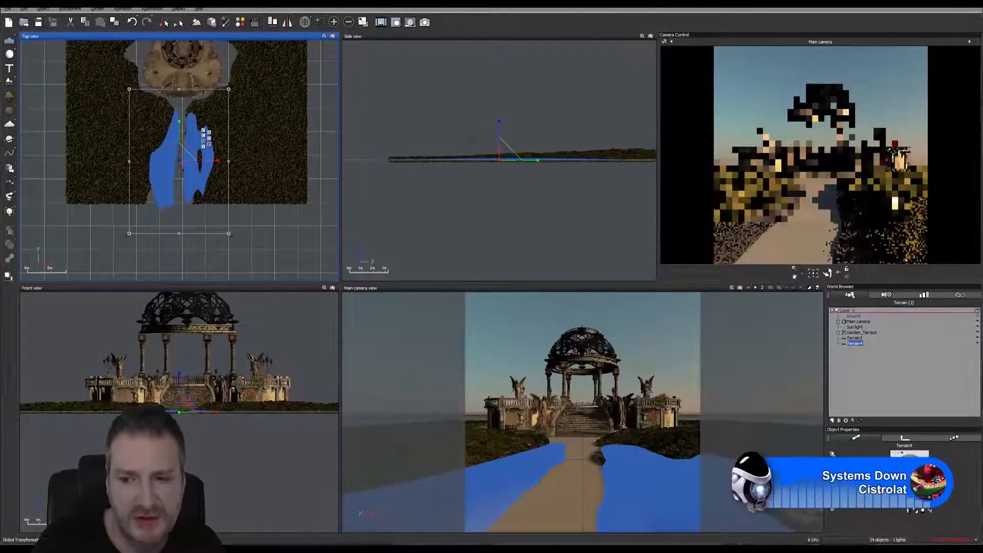
double_click(909, 468)
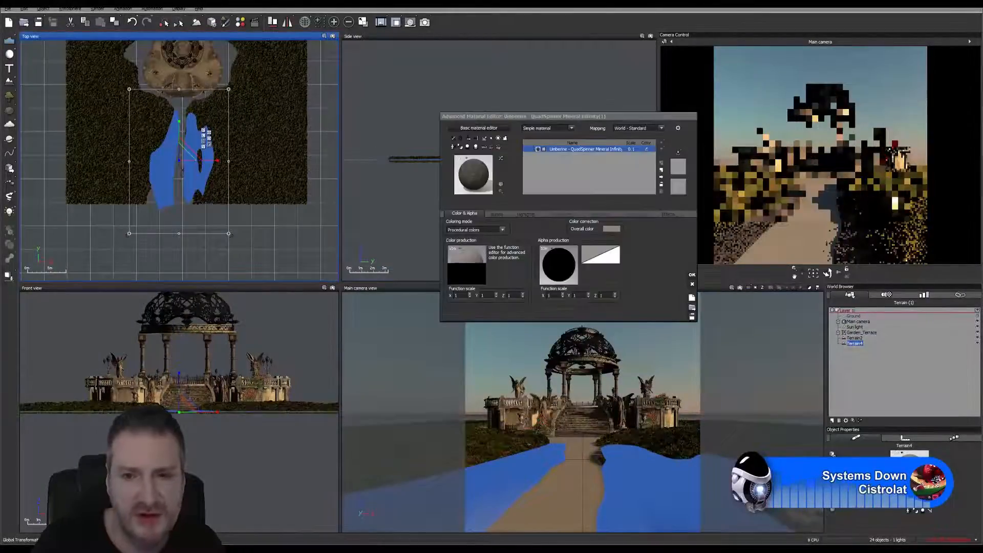
left_click(571, 128)
left_click(546, 170)
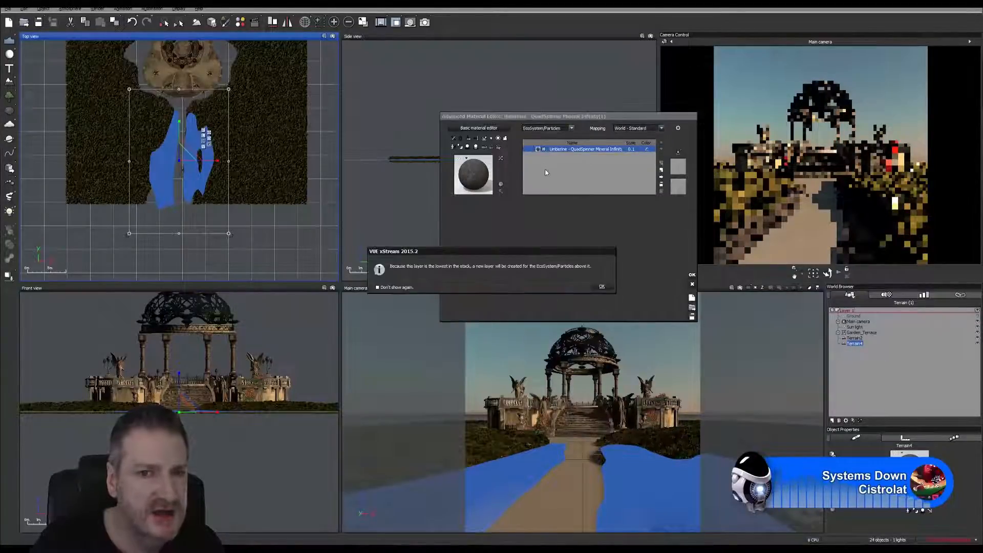
left_click(601, 286)
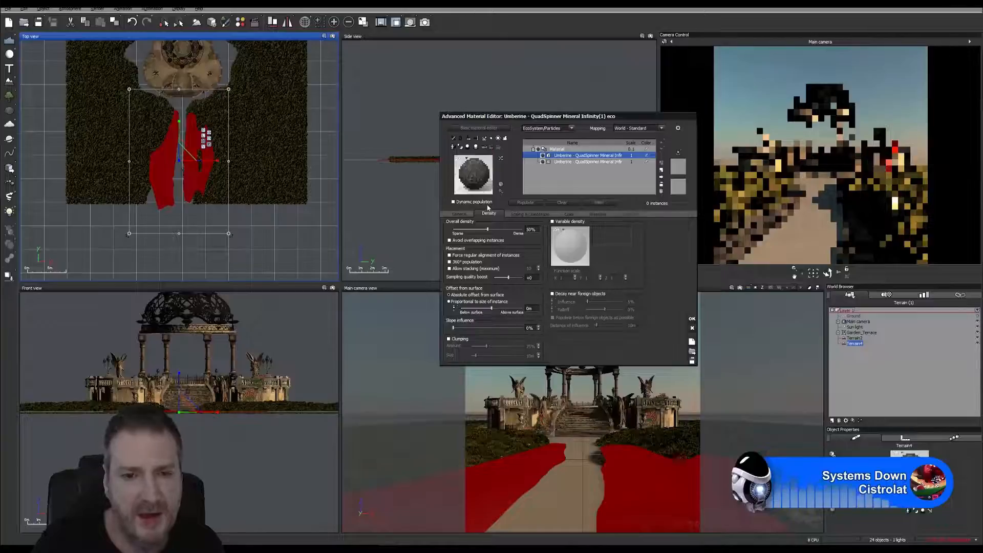
left_click(458, 214)
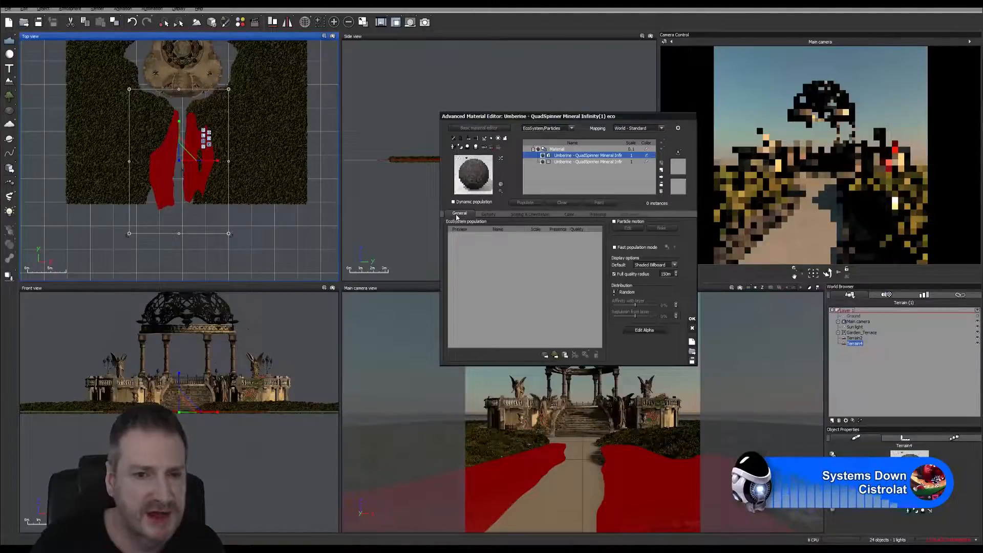
Step: Add the AsileFX Buffelgrass plant from the AsileFX Grass collection to Terrain4's EcoSystem population
left_click(554, 355)
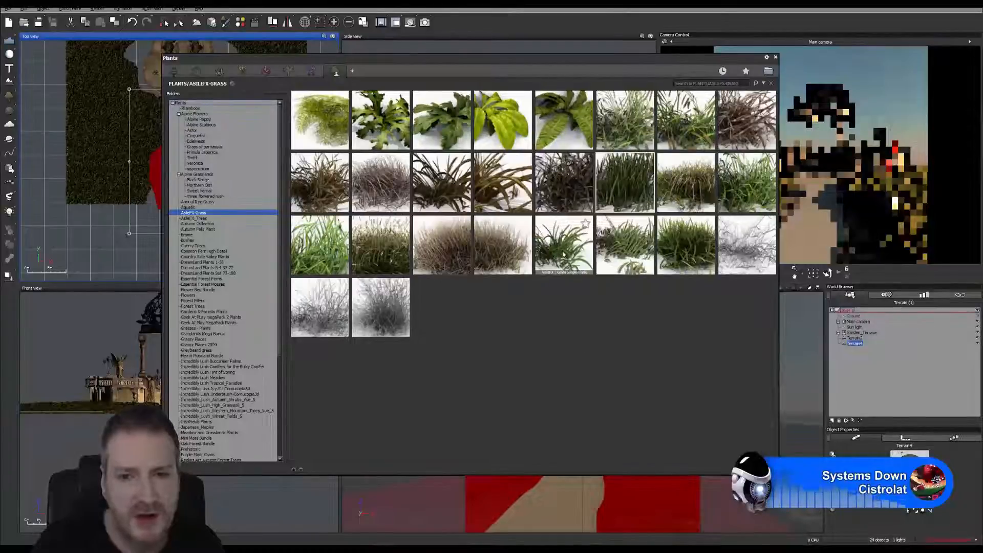
mouse_move(564, 255)
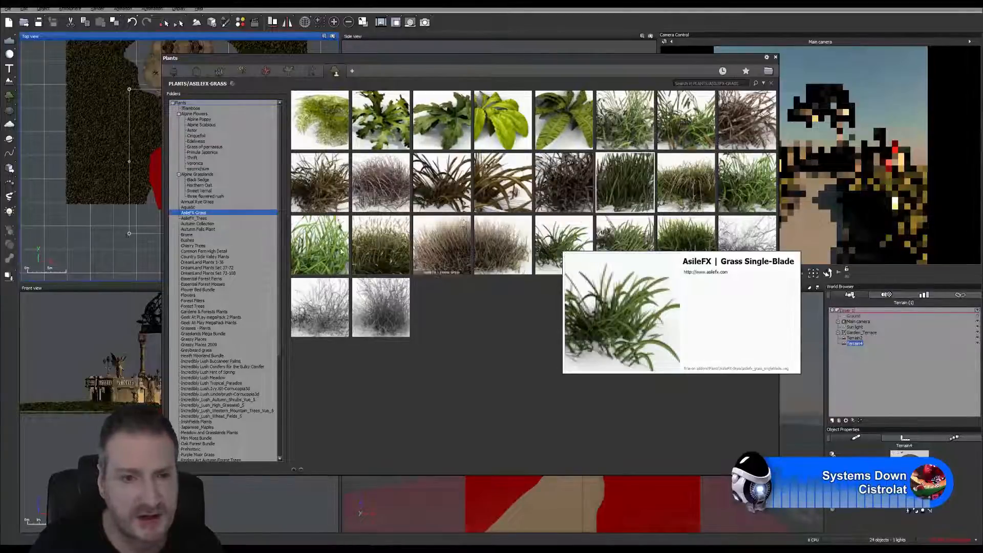
mouse_move(314, 251)
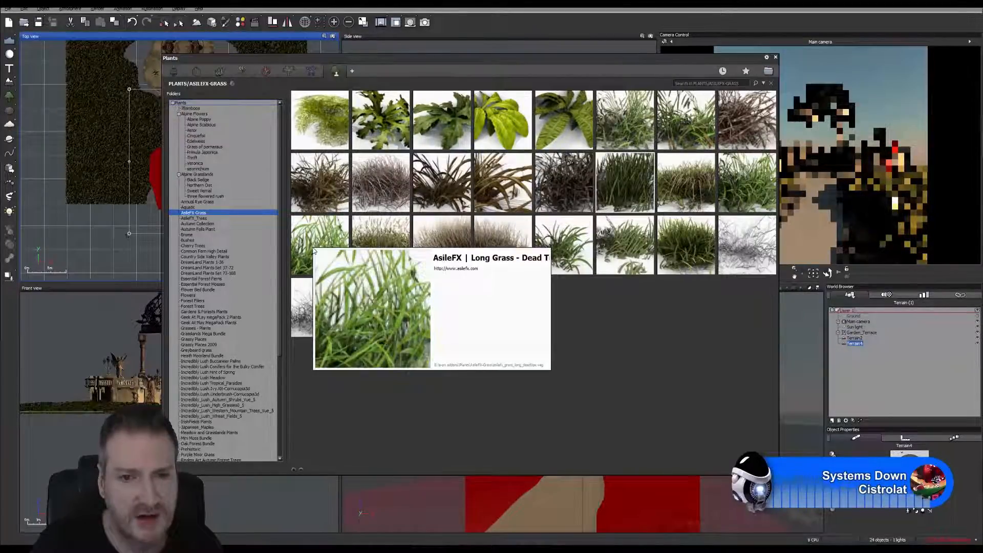
mouse_move(688, 132)
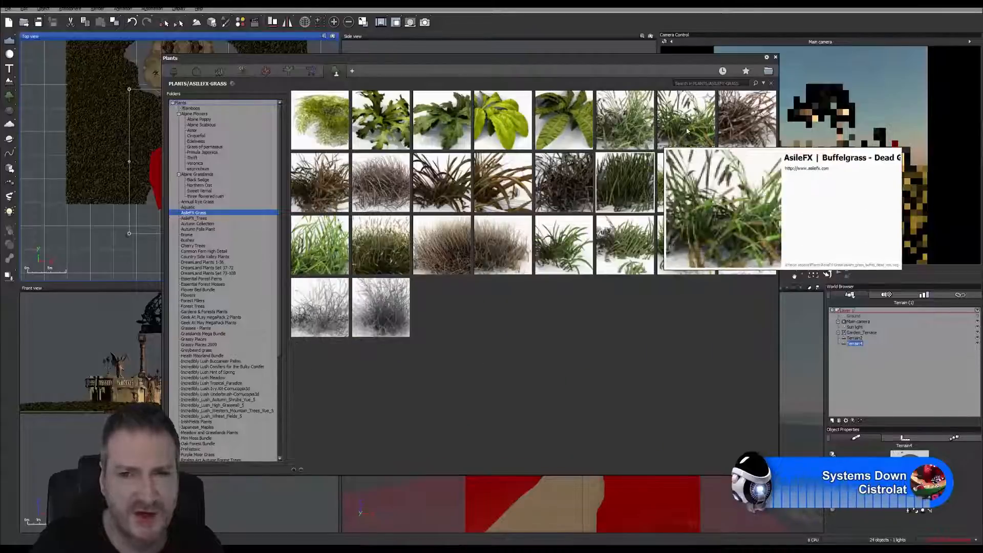
mouse_move(624, 130)
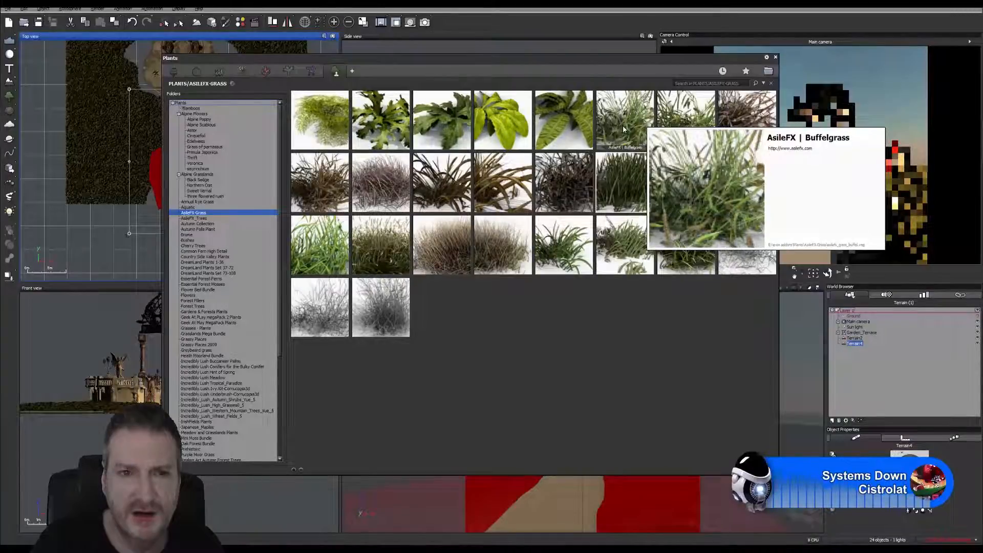
double_click(620, 125)
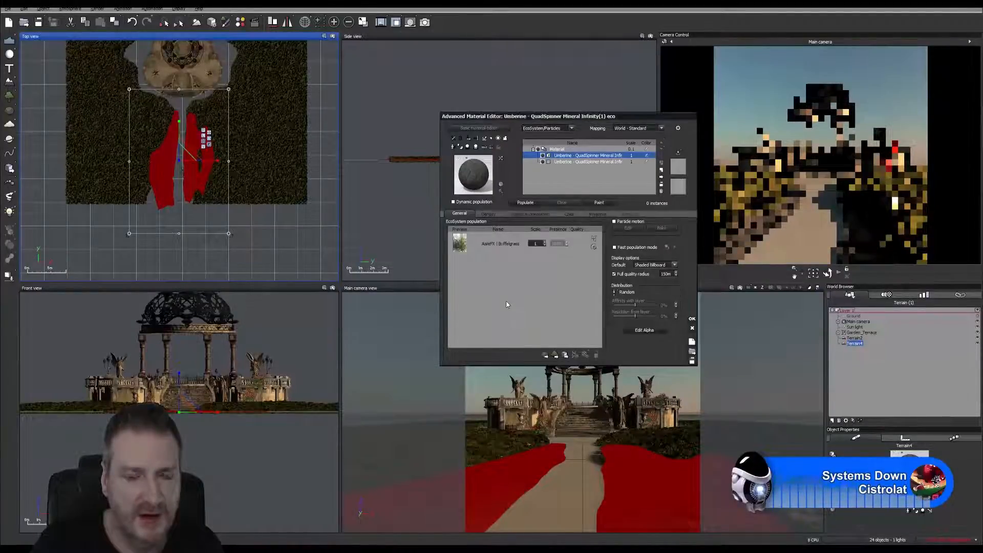
Step: Add the AsileFX green grass with bent blades from the same collection as the second plant in Terrain4's population
left_click(553, 356)
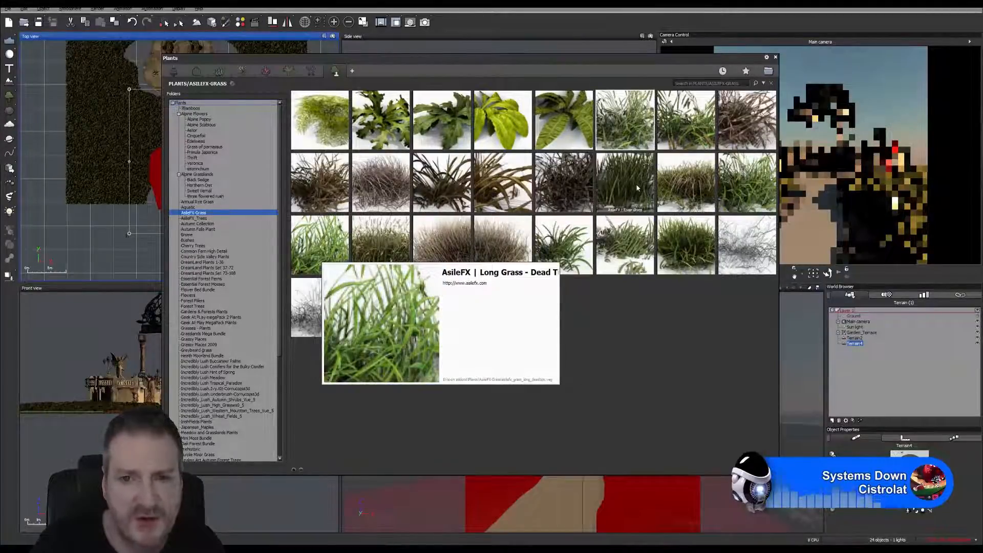
mouse_move(638, 188)
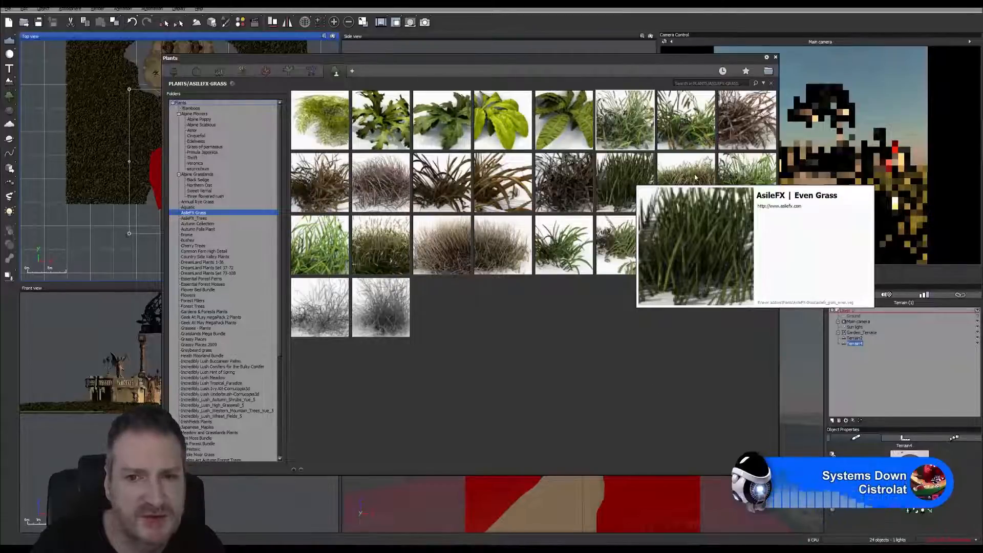
mouse_move(696, 177)
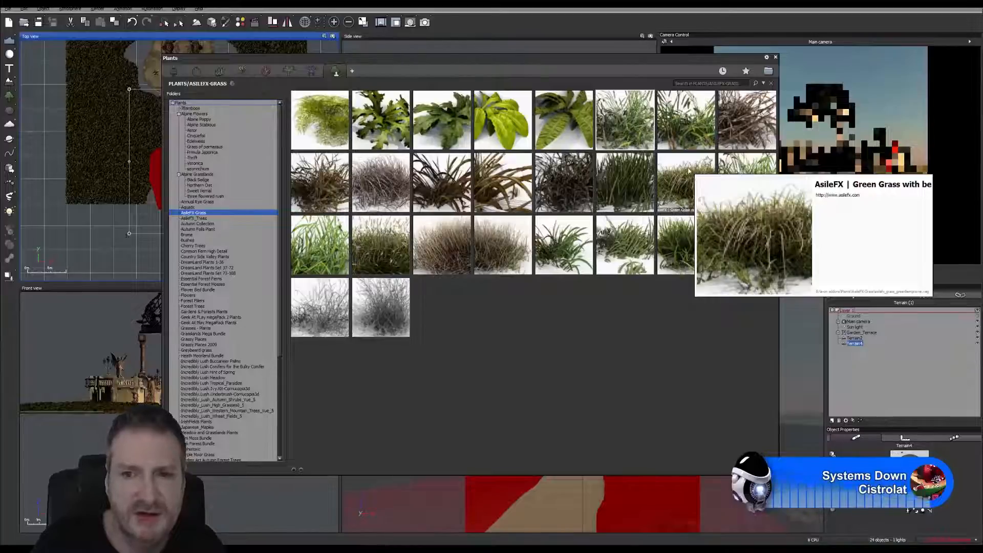
double_click(681, 179)
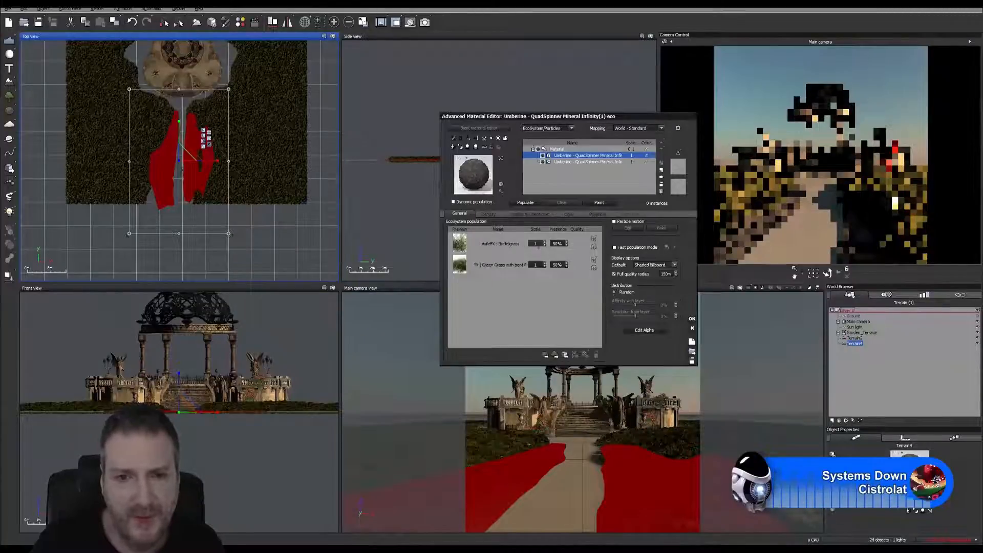
Step: Set the scale of both the Buffelgrass and the green grass in Terrain4's EcoSystem to 0.2
left_click(535, 244)
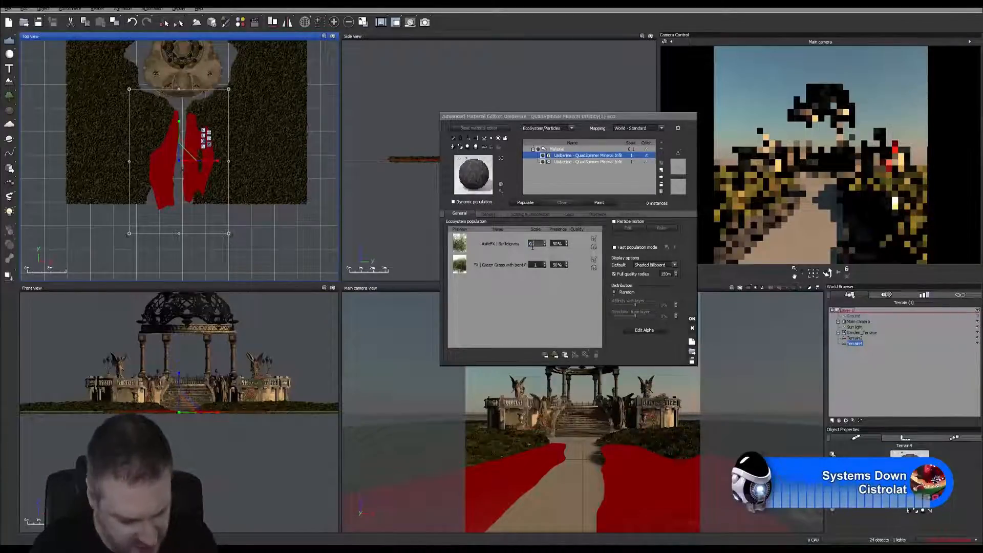
key("Return")
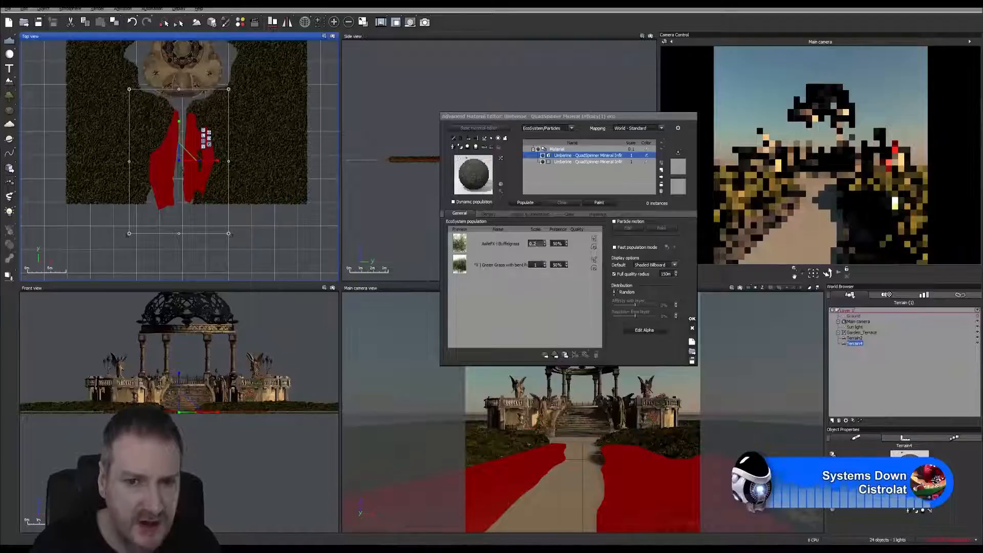
left_click(536, 264)
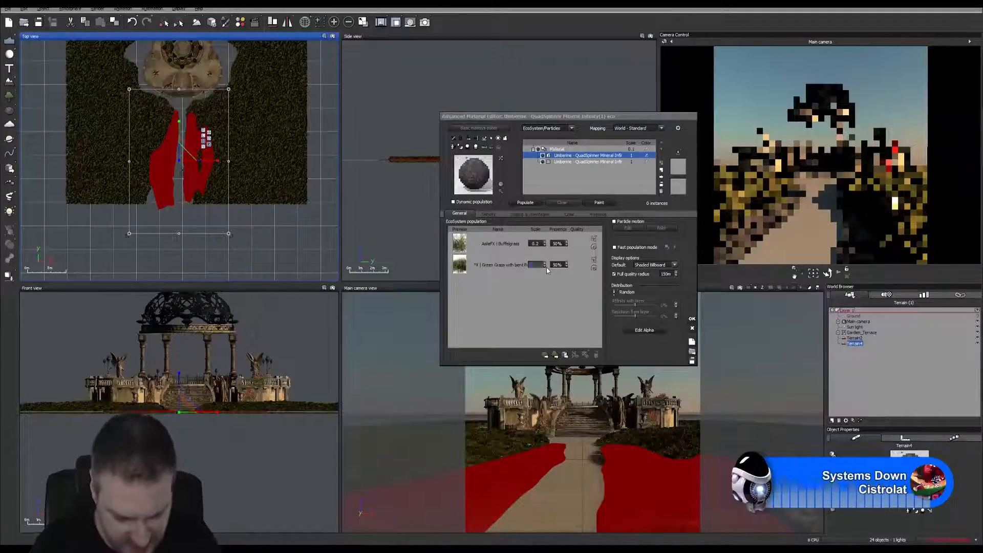
type("0")
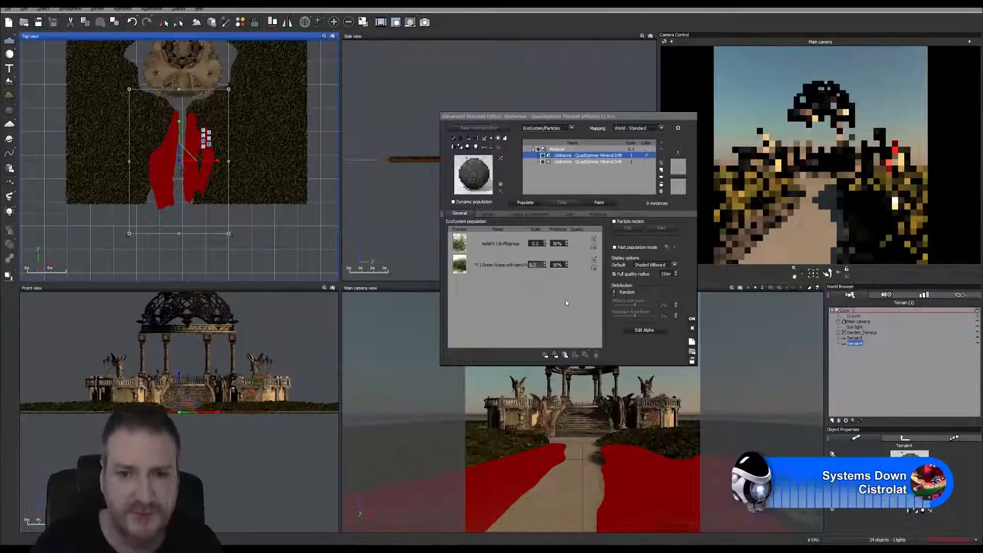
type(".2")
key("Return")
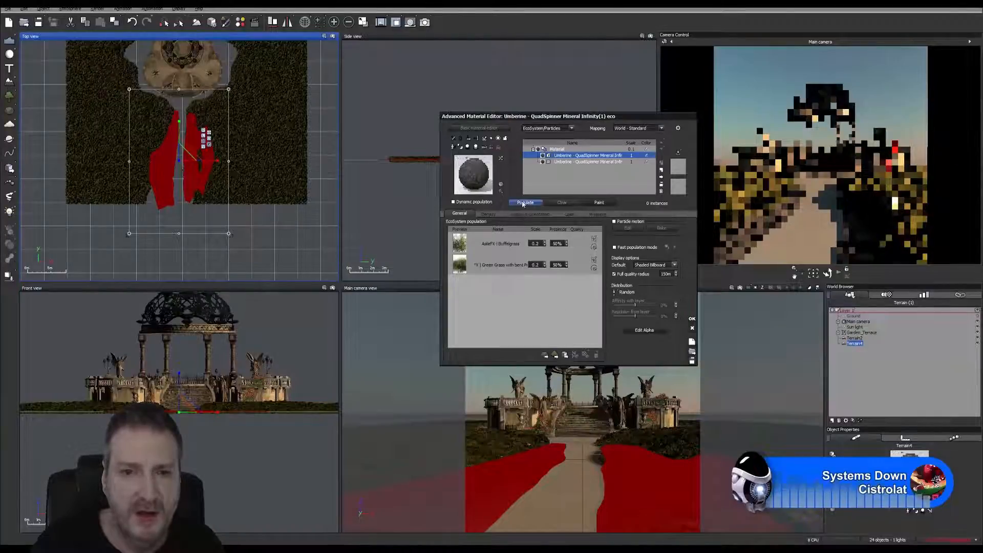
Step: Populate Terrain4 with the grass, raise the overall density to 89% and repopulate it
left_click(489, 214)
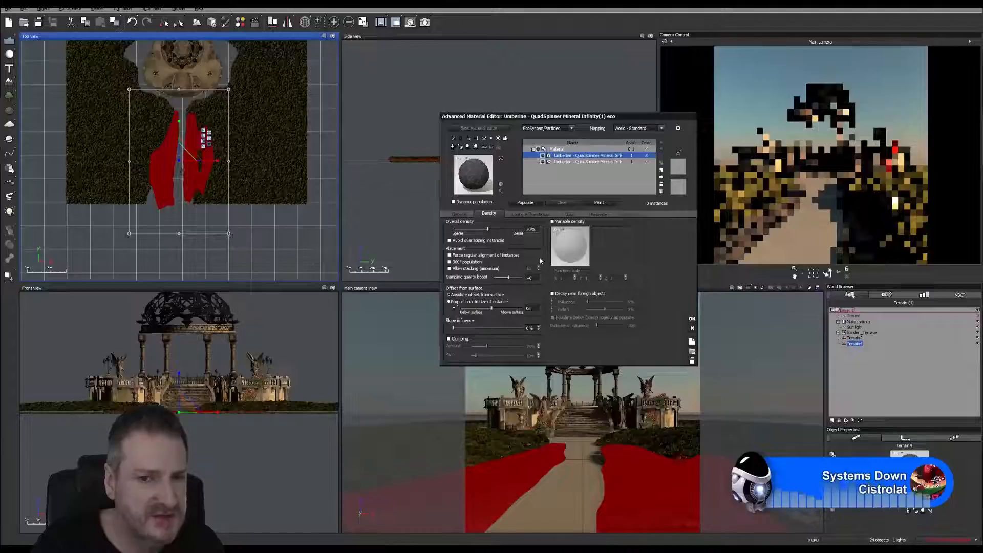
left_click(527, 203)
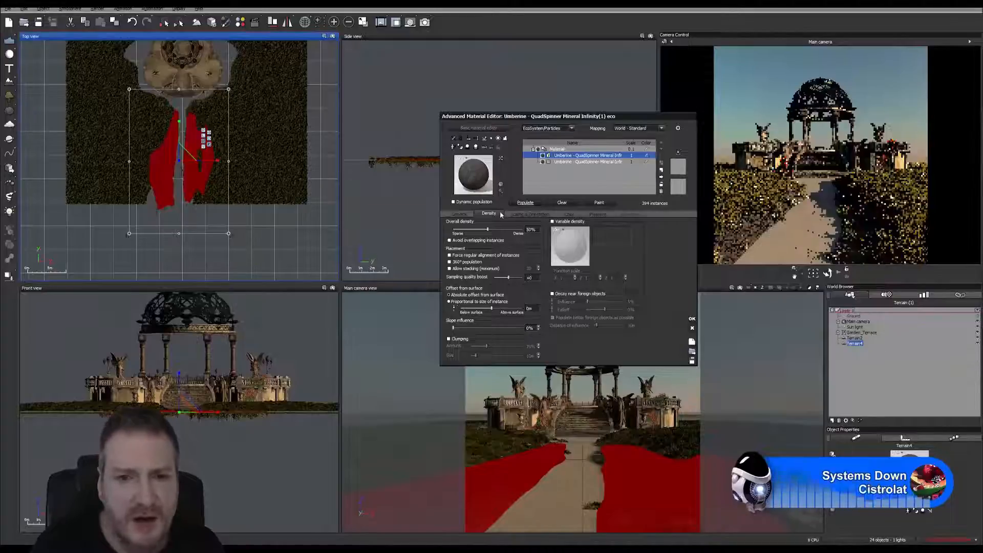
left_click_drag(487, 227, 512, 222)
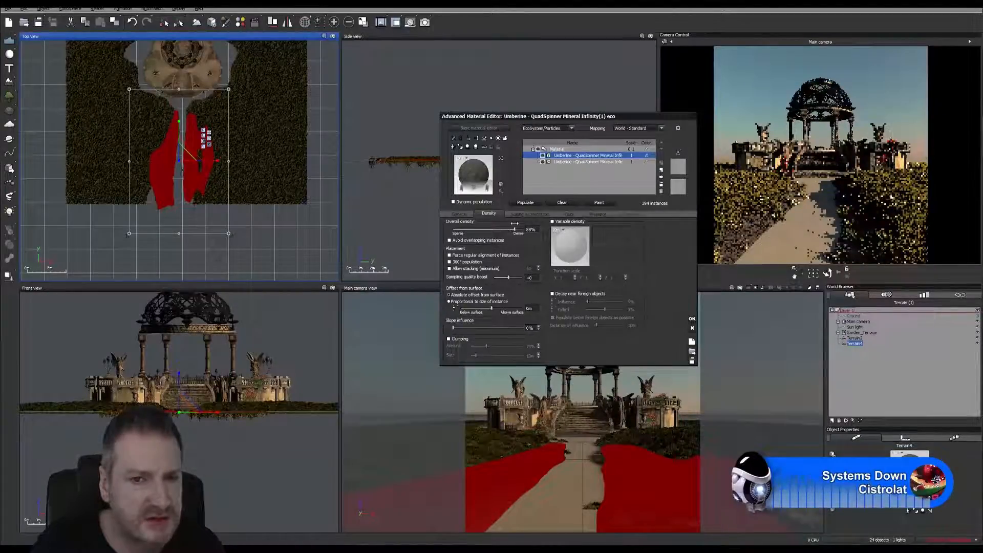
left_click(526, 203)
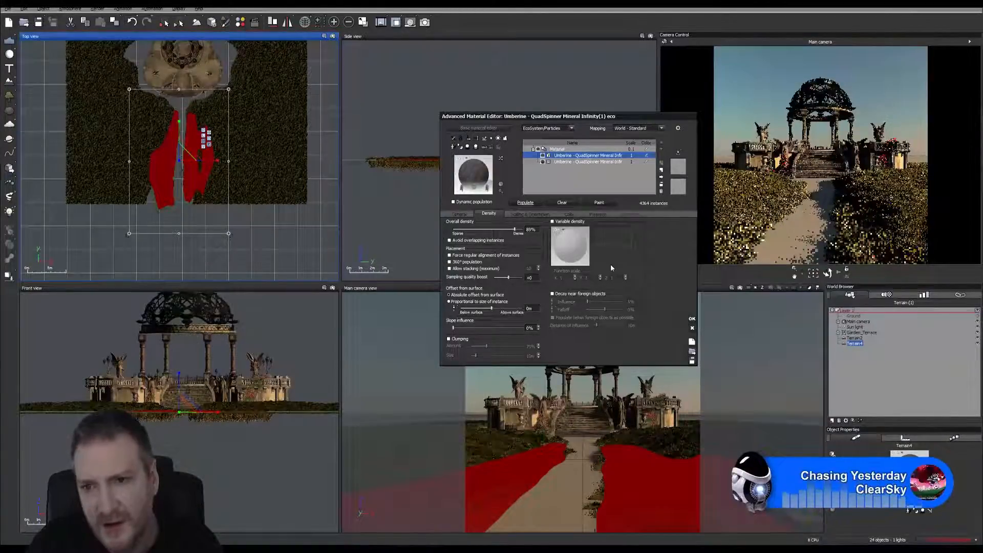
Step: Set the Buffelgrass scale to 0.3 and the green grass scale to 0.4, repopulate Terrain4 and accept the material
left_click(457, 214)
double_click(539, 246)
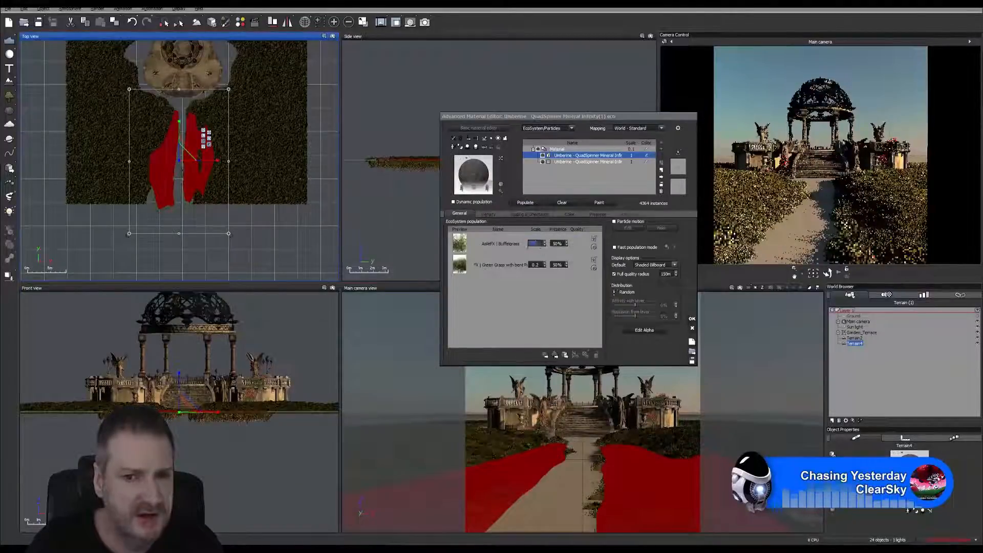
type("0.3")
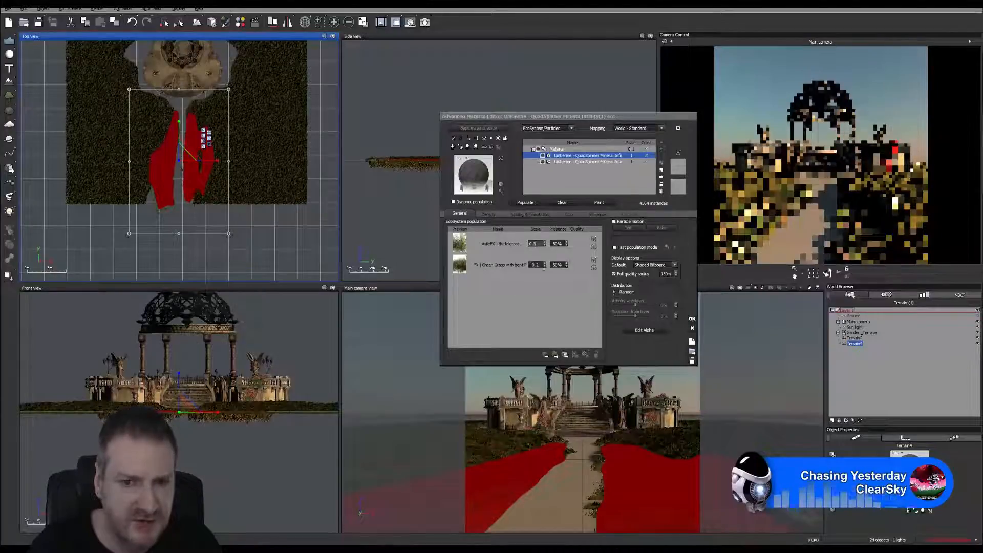
double_click(535, 264)
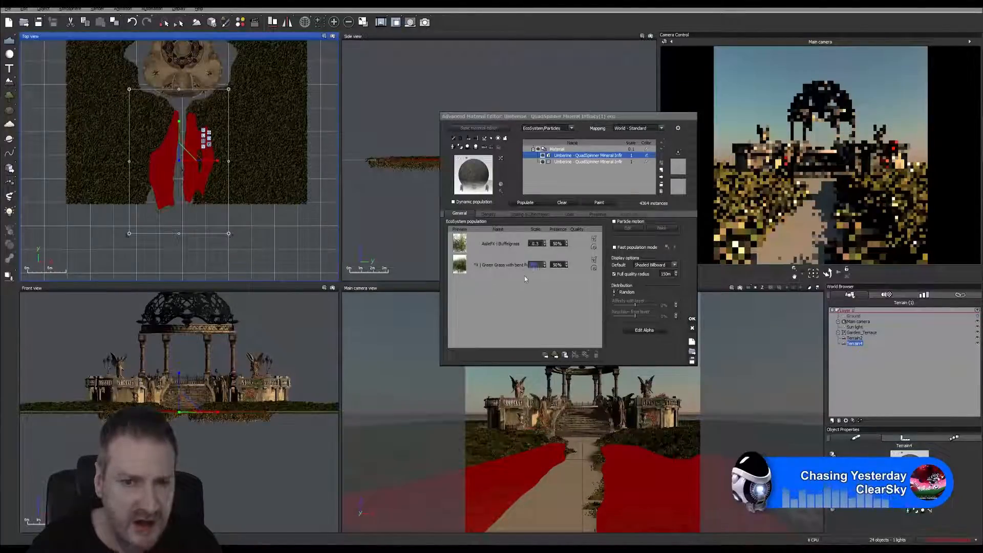
type("0.4")
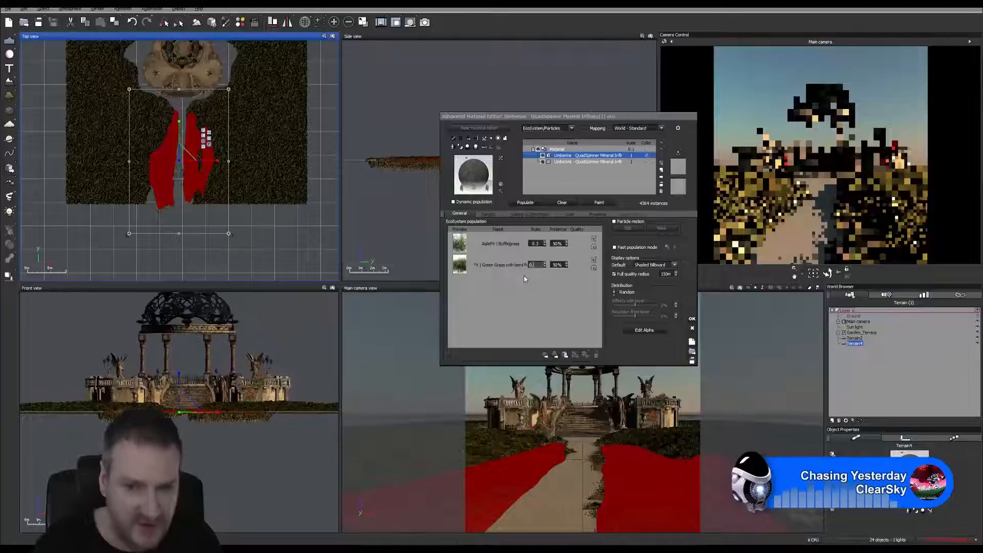
left_click(551, 314)
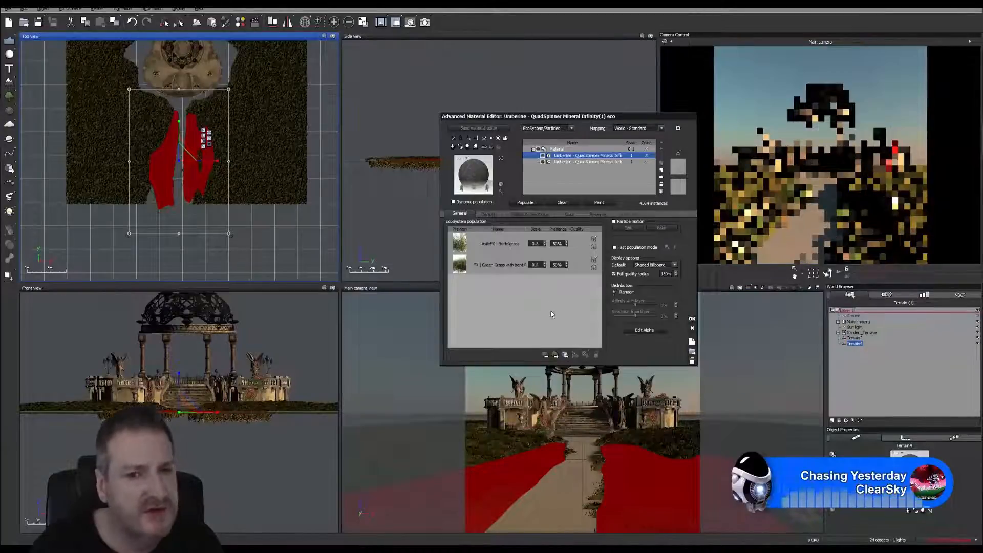
left_click(525, 203)
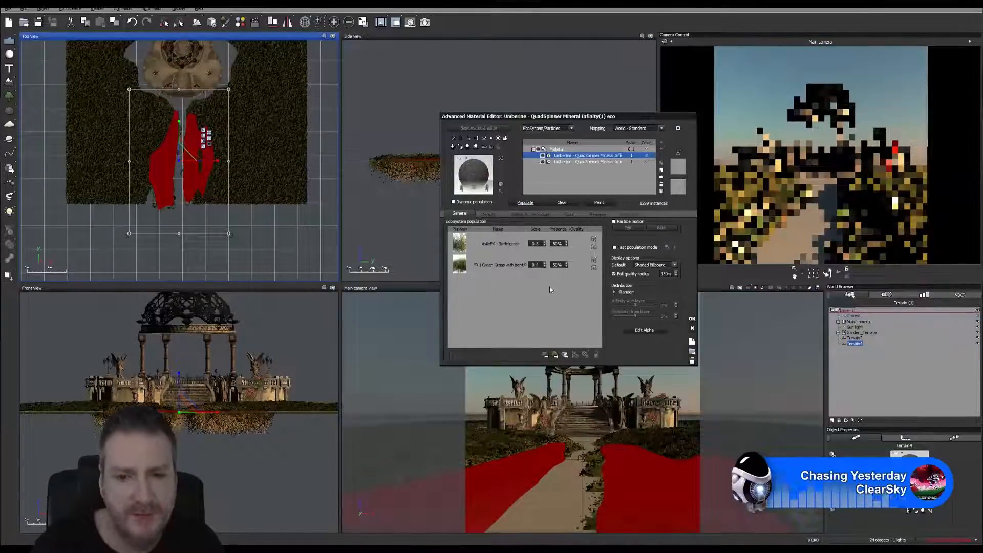
left_click(692, 319)
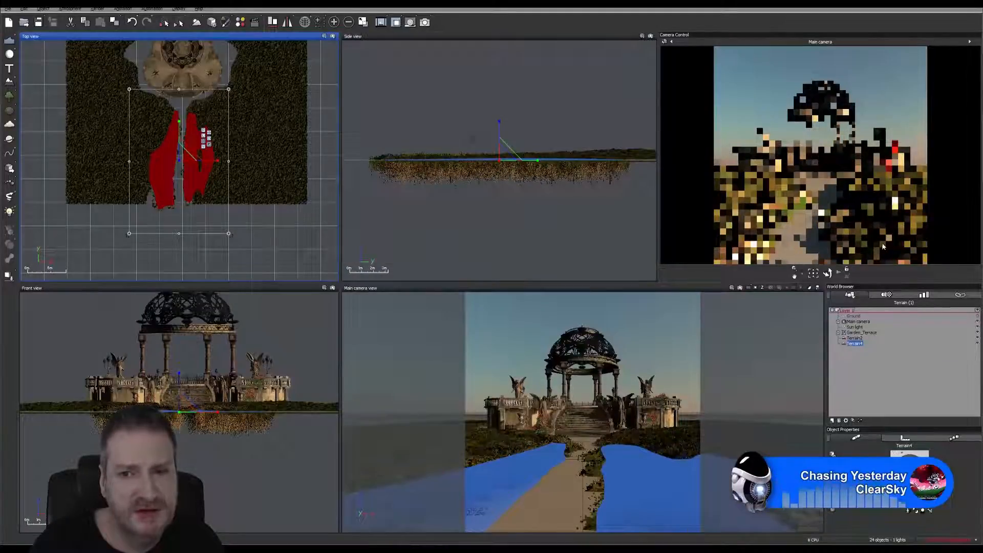
Step: Refresh the camera preview, deselect the terrain and start rendering the main camera view
right_click(765, 227)
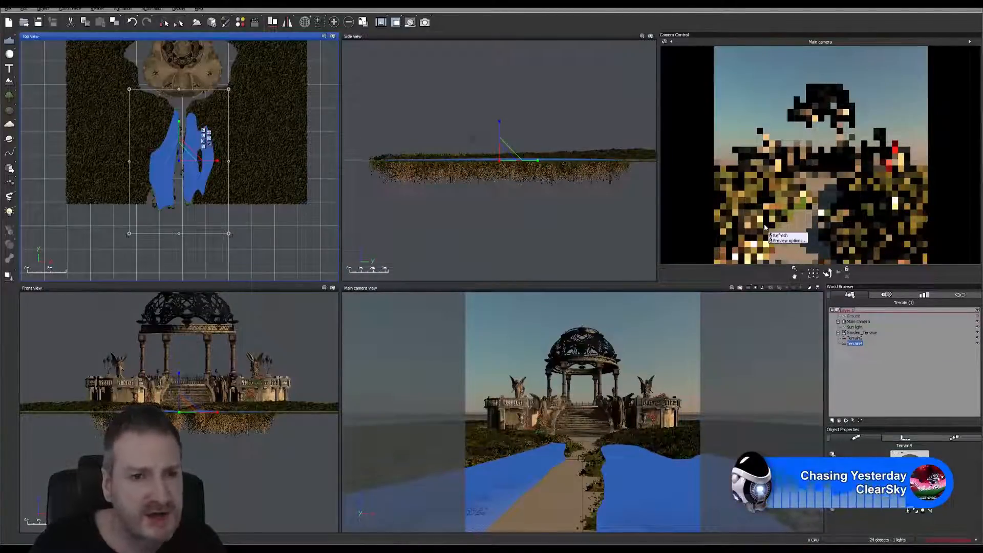
left_click(780, 235)
left_click(879, 383)
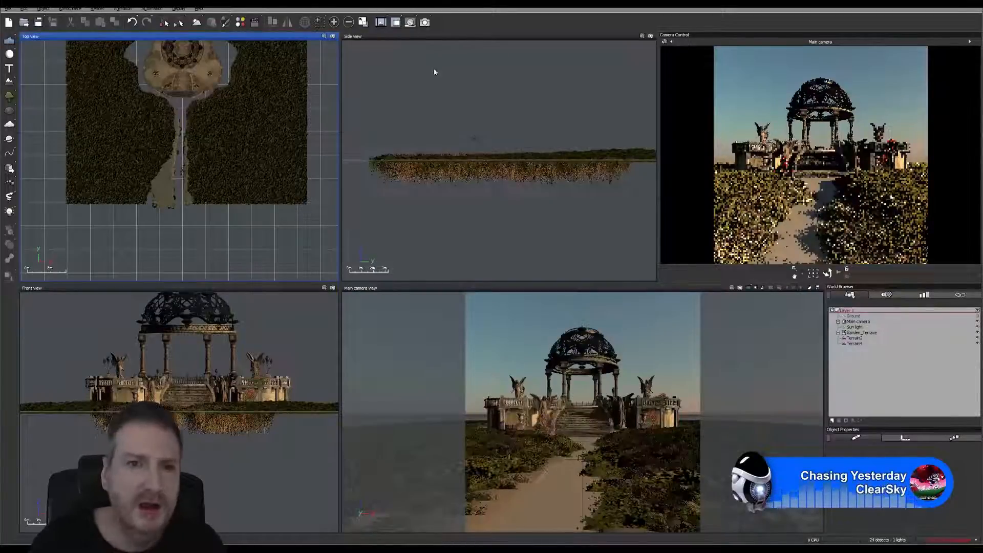
left_click(427, 22)
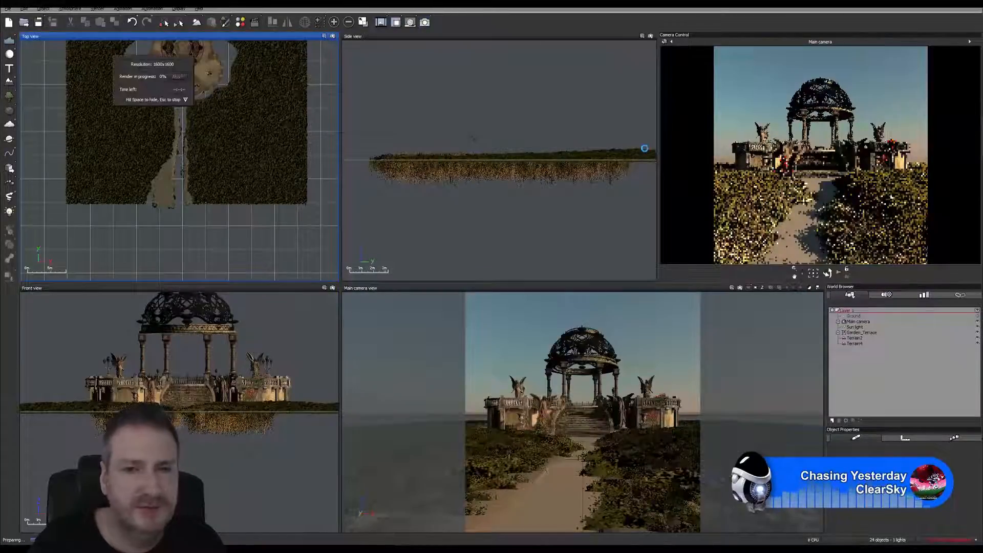